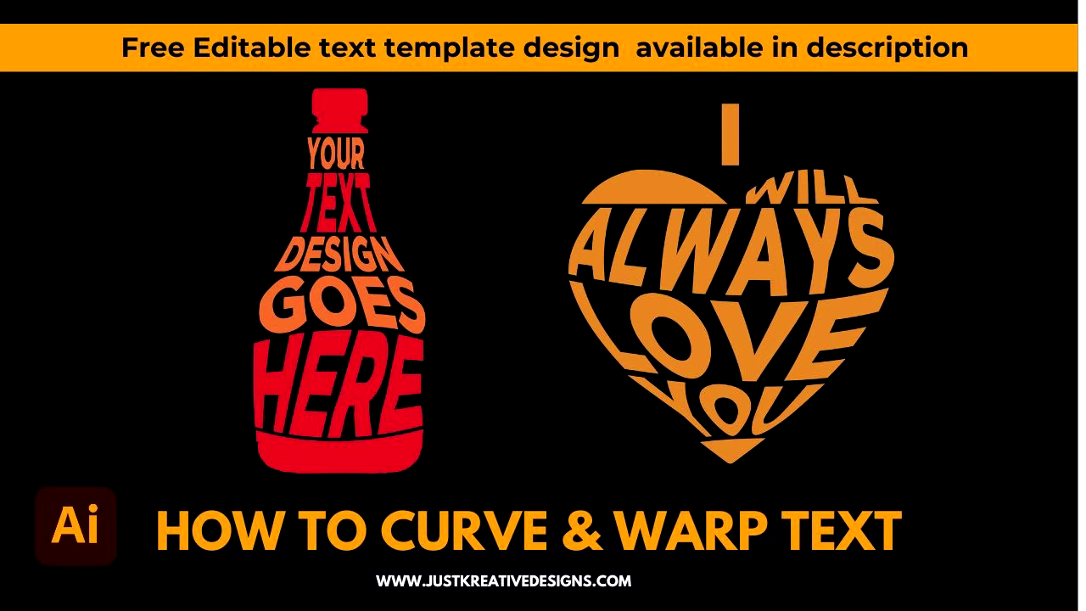
Step: Remove the stray line so only the large circle outline remains on Untitled-2
key("ctrl+z")
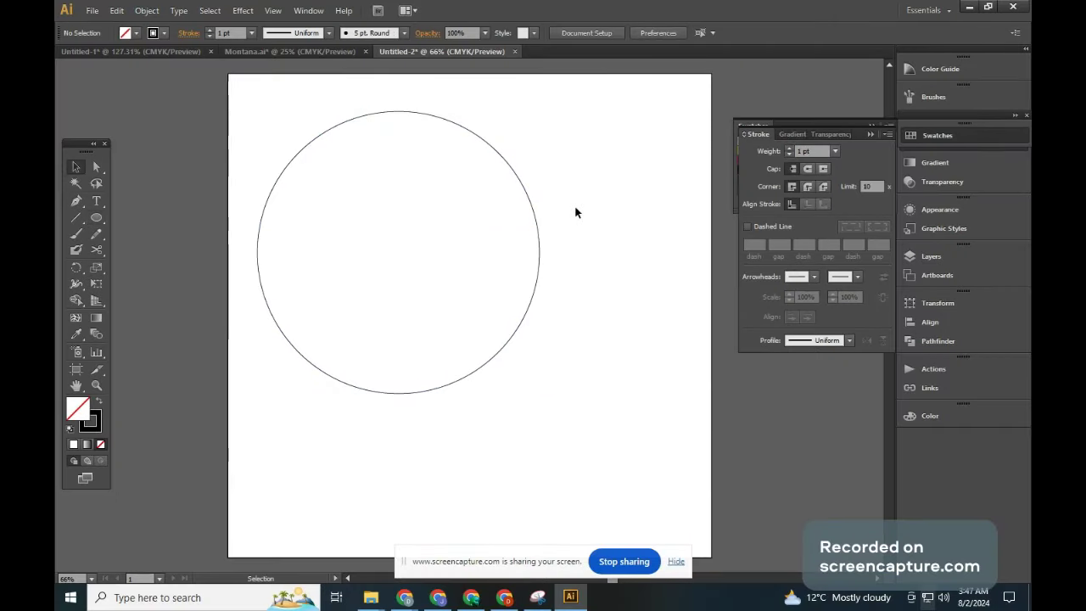
Step: Replace the large circle with a small black-outlined, unfilled circle in the upper half
key("ctrl+z")
left_click_drag(98, 217, 141, 246)
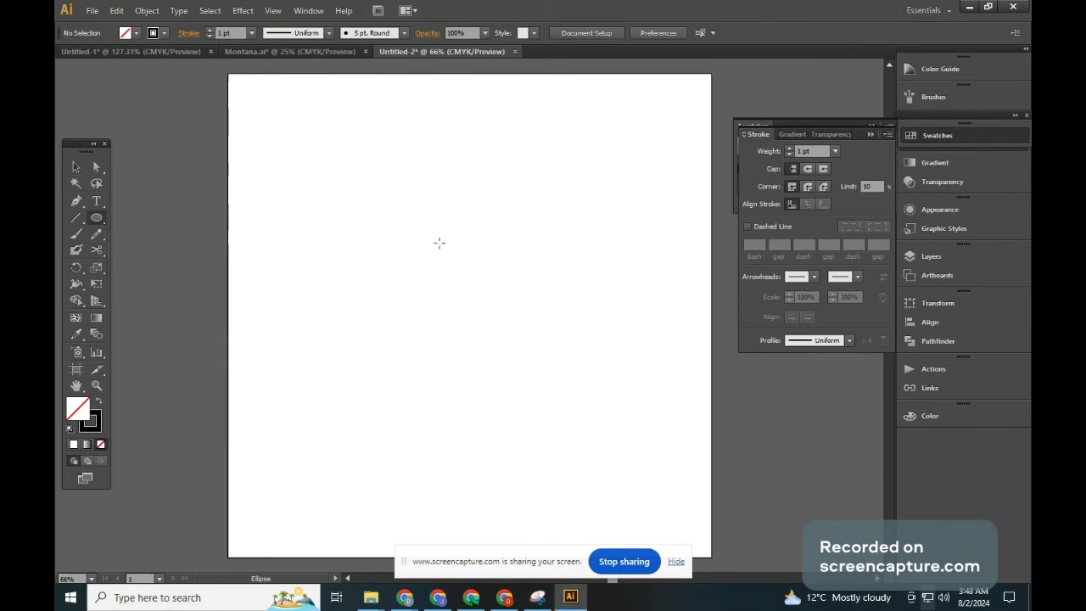
mouse_move(438, 243)
left_mouse_down()
mouse_move(486, 287)
mouse_move(475, 285)
left_mouse_up()
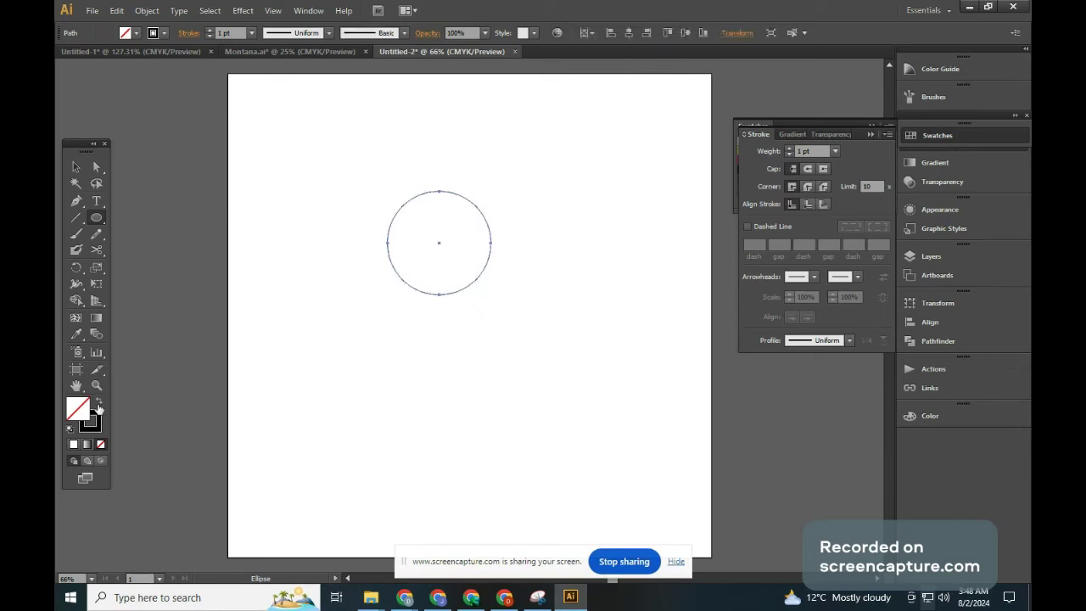
left_click(98, 404)
left_click(95, 404)
Step: Turn the small circle into a type-on-a-path text path
key("v")
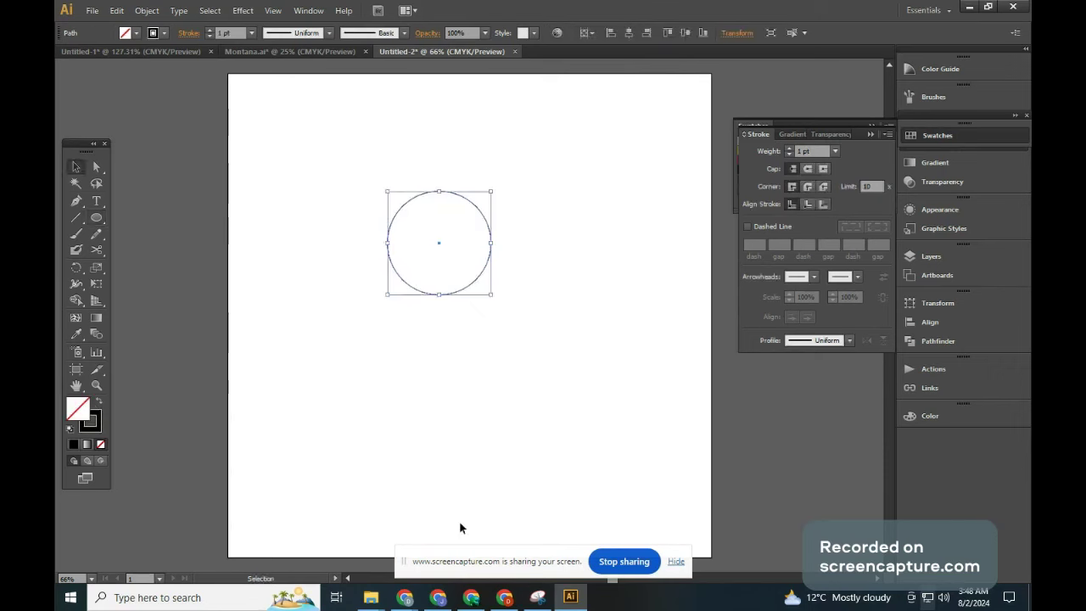
left_click(98, 204)
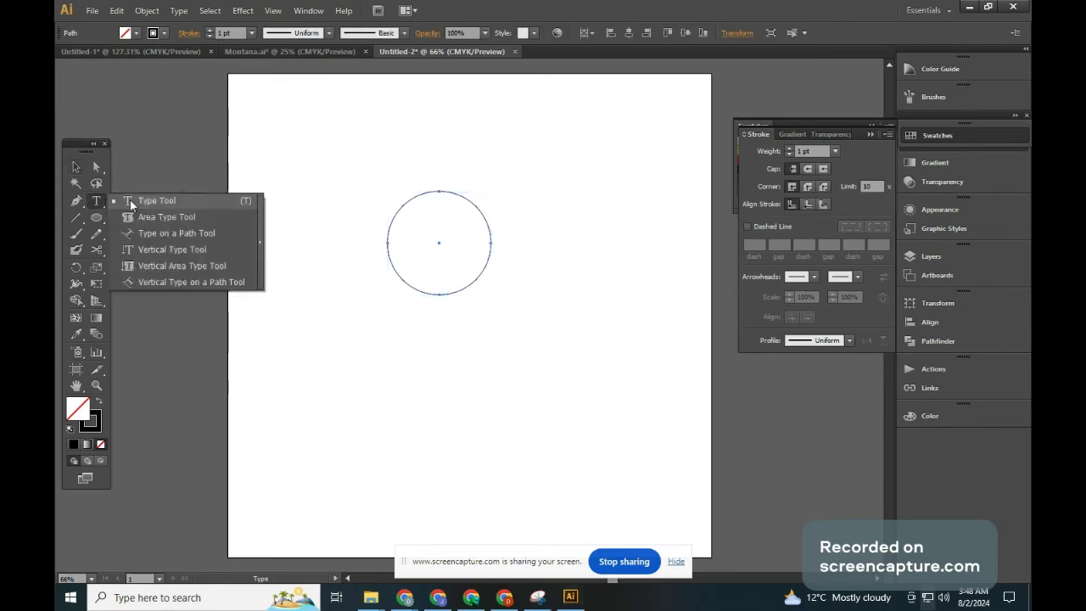
left_click(171, 233)
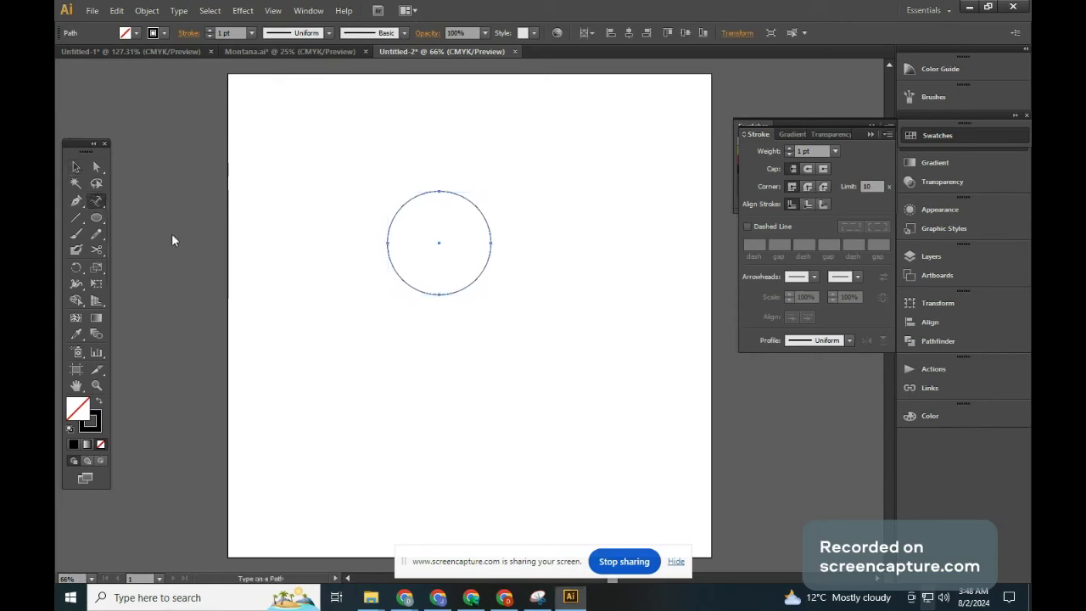
left_click(433, 193)
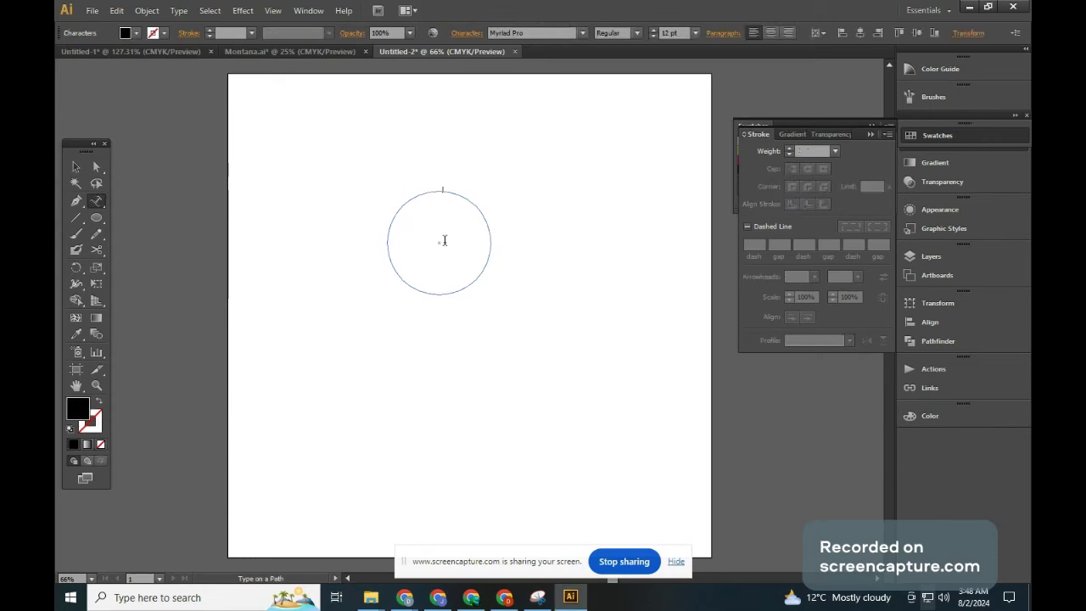
Step: Put JUSTKREATIVEDESIGNS on the circle path at 33 pt, centred along the path
type("M")
type("st")
type("ralia")
type("ed wi")
type("th")
triple_click(467, 189)
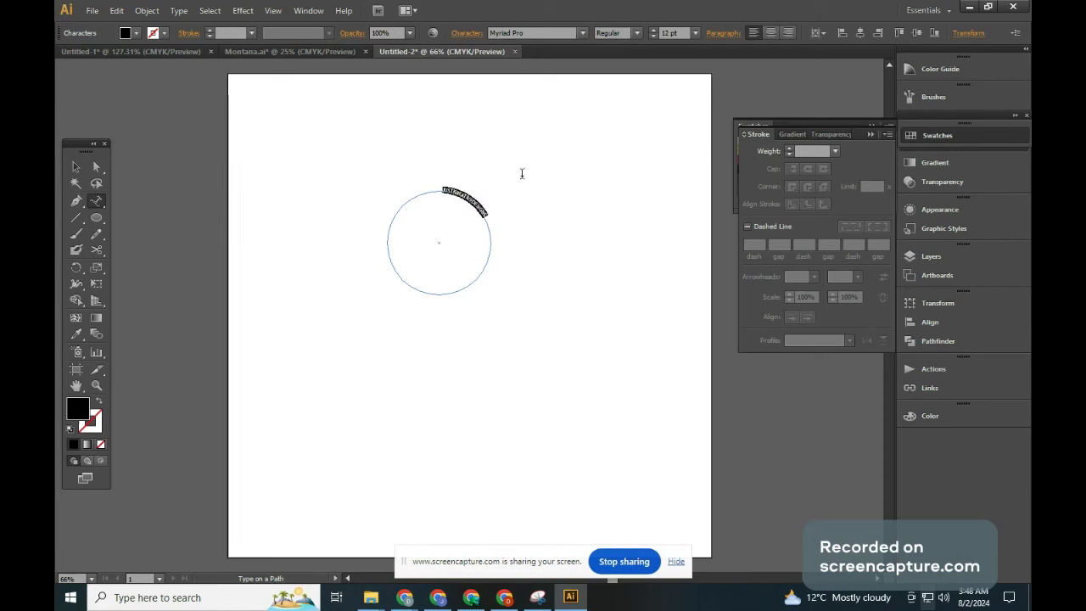
left_click(654, 31)
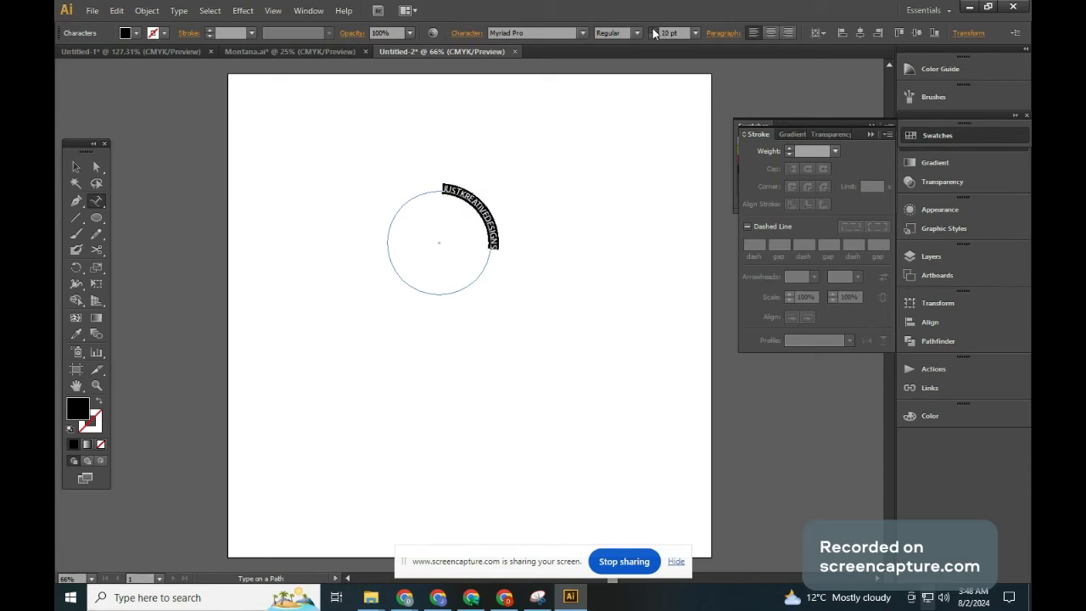
left_click(653, 31)
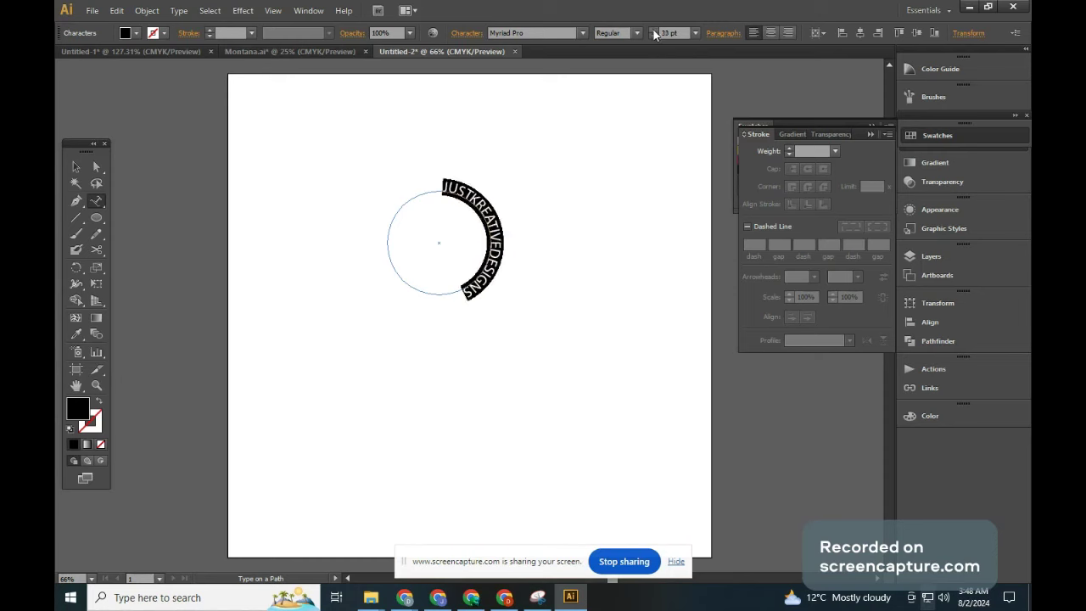
left_click(770, 33)
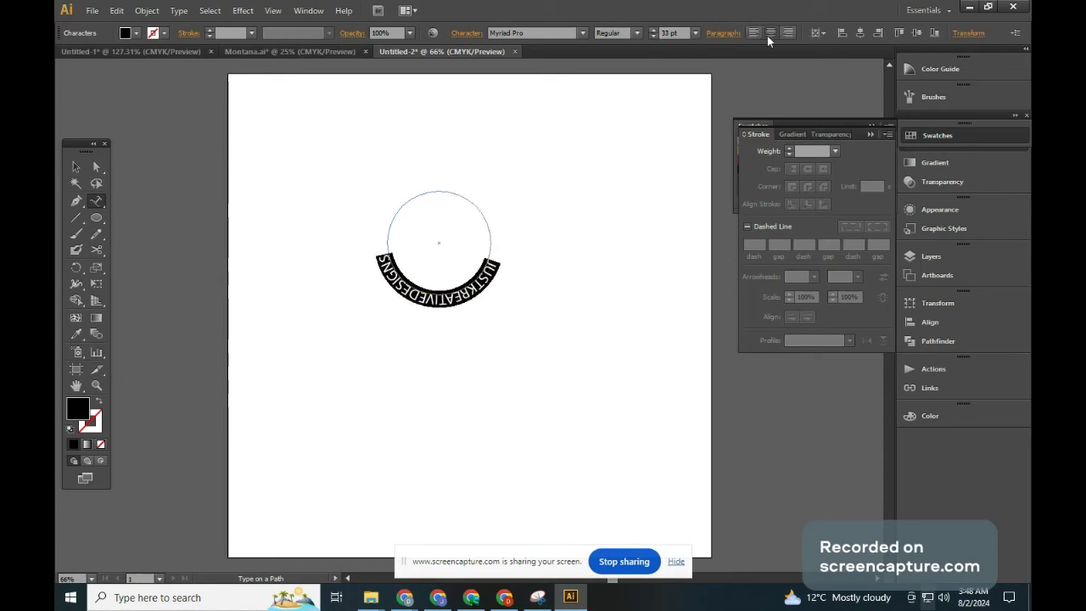
Step: Change the path text's font to Gotham Black
left_click(557, 32)
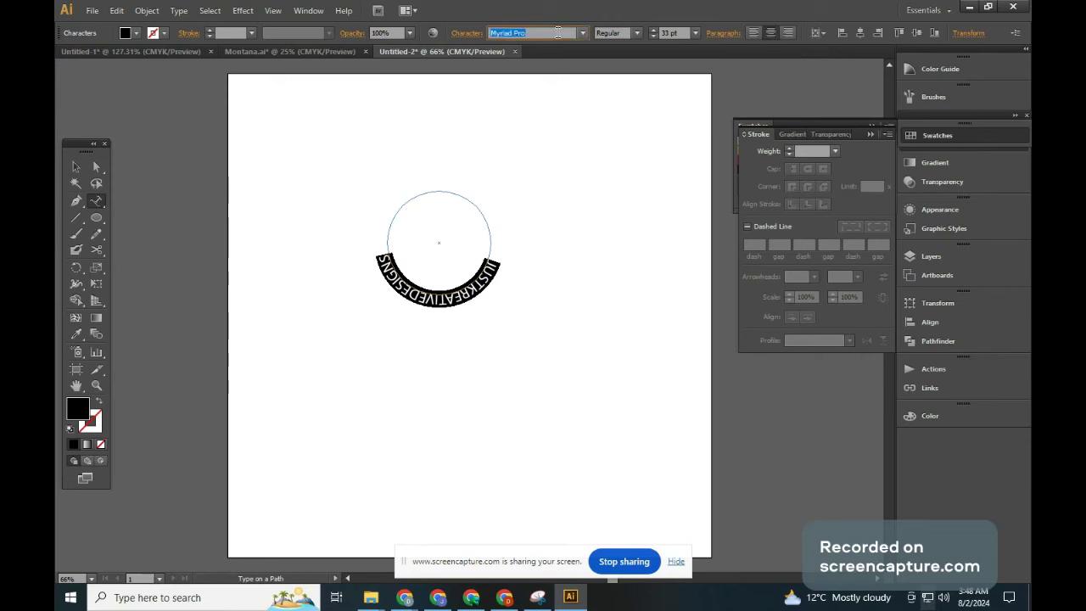
type("Gotham Book")
key("Tab")
left_click(529, 33)
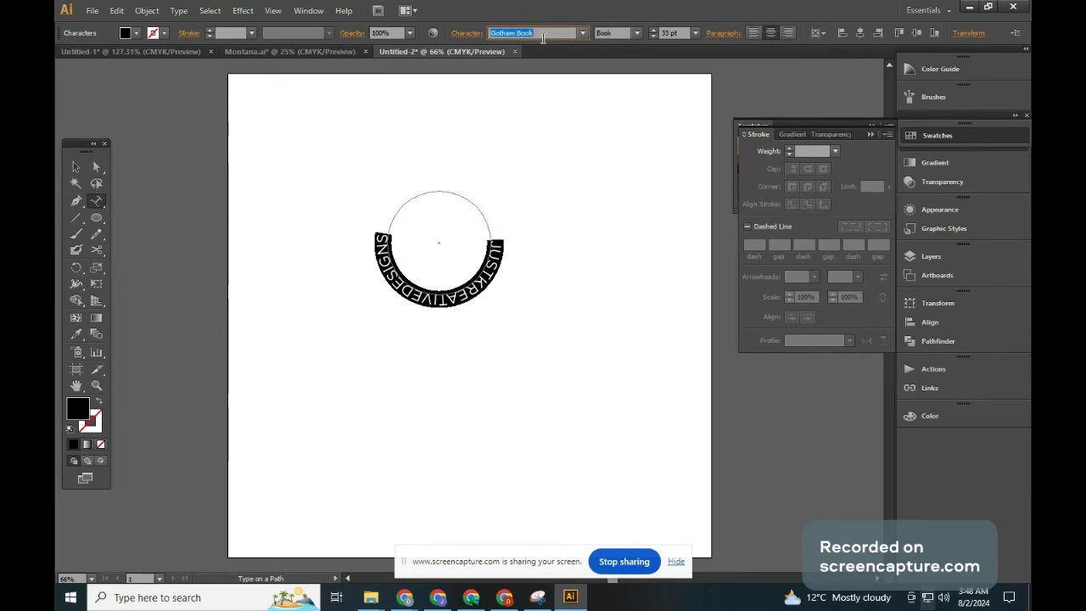
key("Up")
key("Escape")
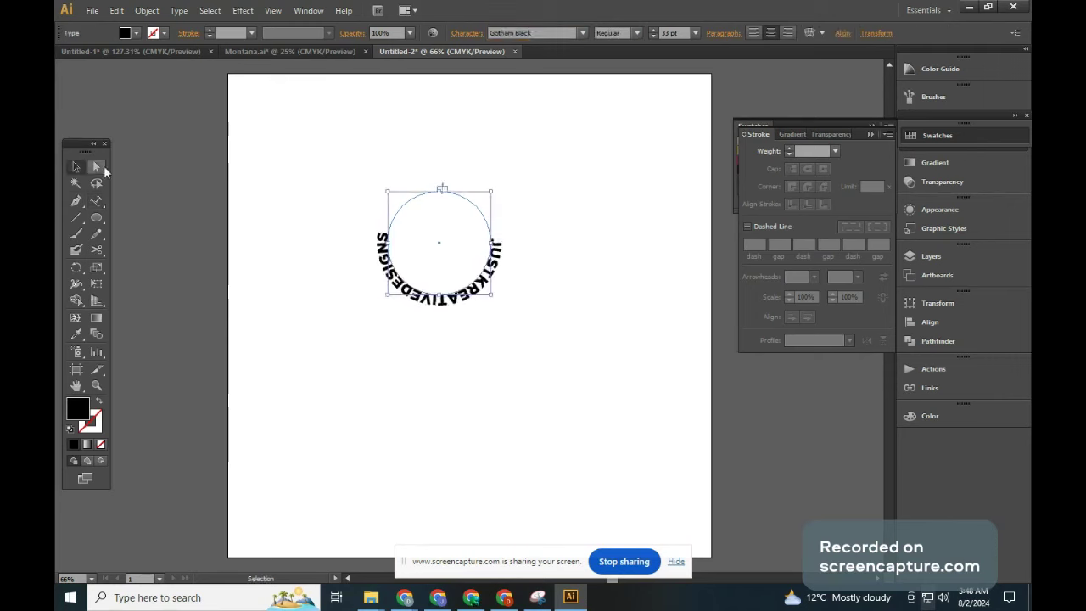
left_click(530, 197)
left_click(500, 246)
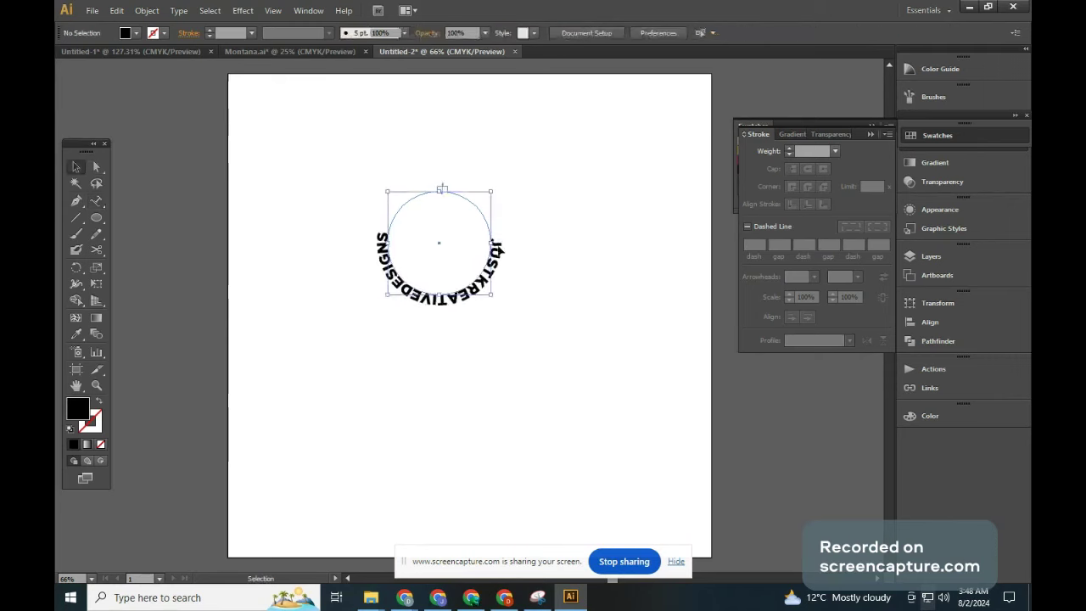
Step: Rotate the circle text to the top and paste a copy in place
mouse_move(501, 246)
left_mouse_down()
mouse_move(520, 230)
mouse_move(370, 302)
mouse_move(376, 309)
left_mouse_up()
left_click(483, 363)
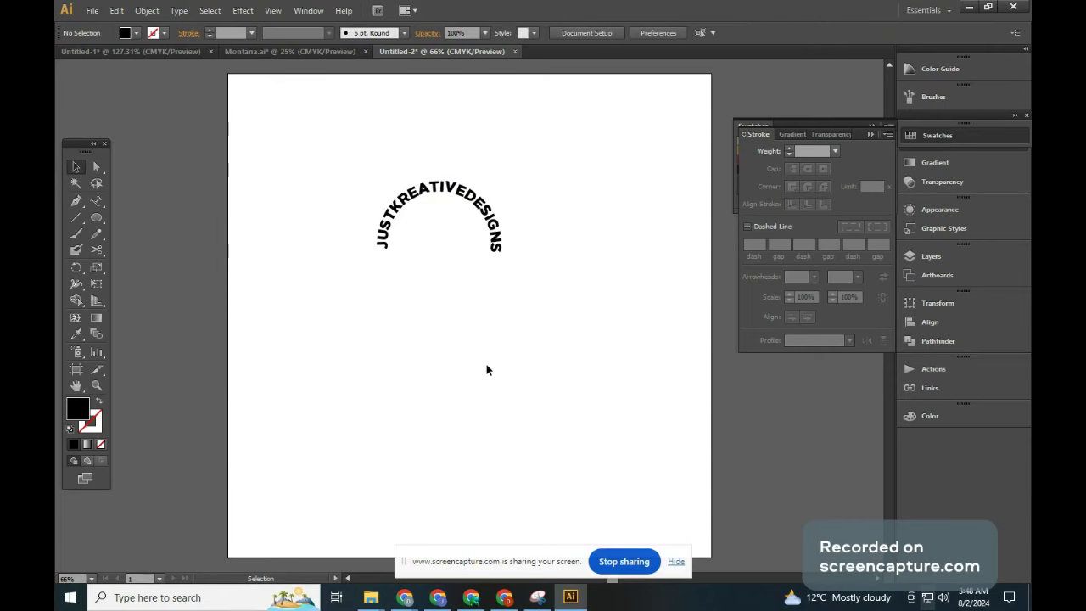
left_click(488, 224)
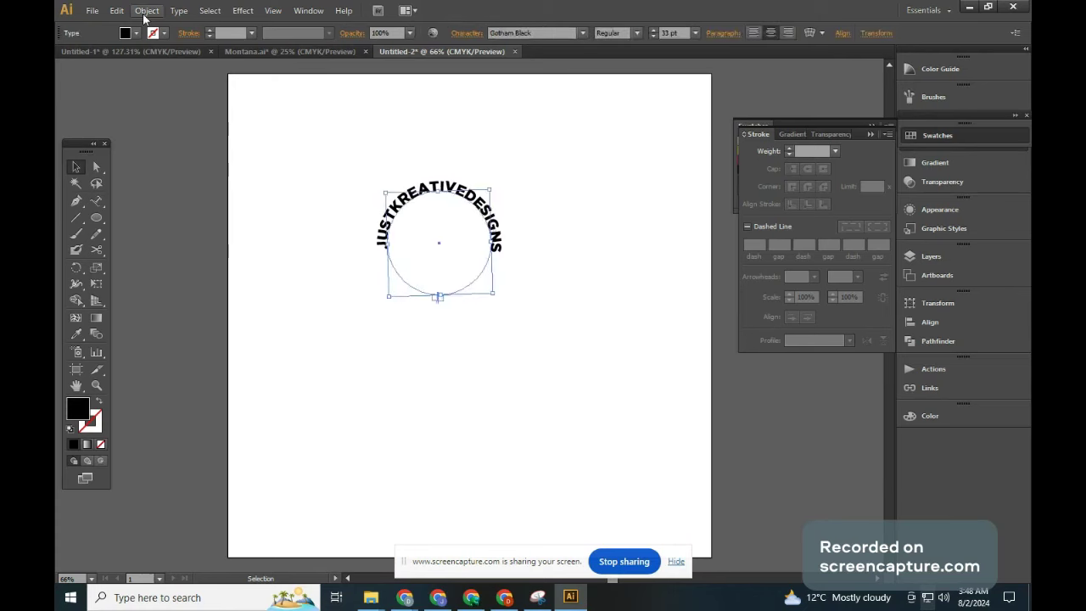
left_click(116, 10)
left_click(137, 76)
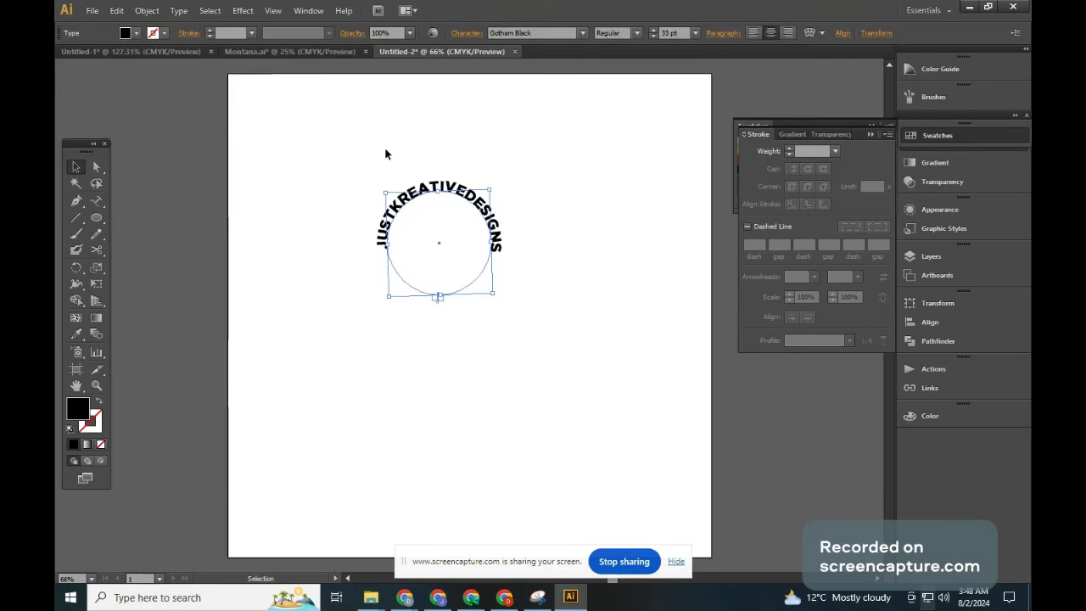
left_click(117, 10)
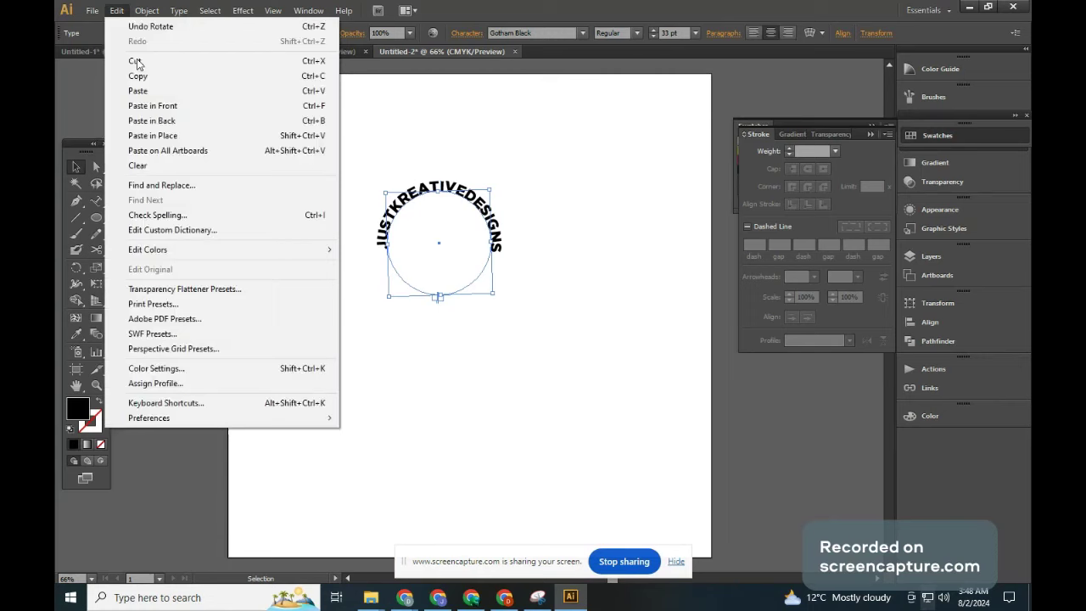
left_click(164, 136)
Step: Rotate the copy to the circle's bottom and set the text to 27 pt
left_click_drag(495, 187, 382, 309)
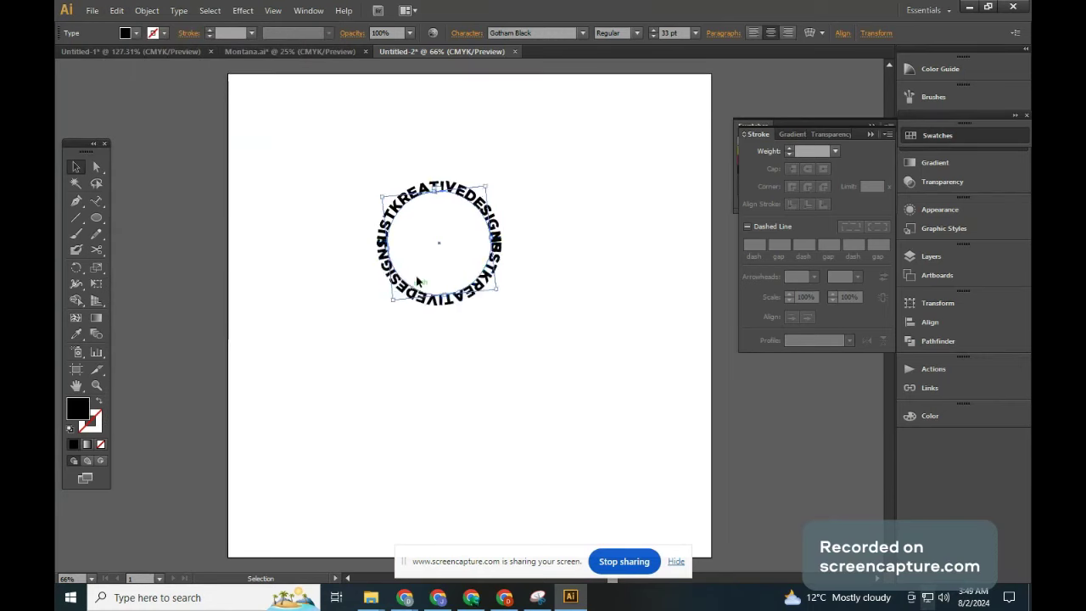
double_click(651, 37)
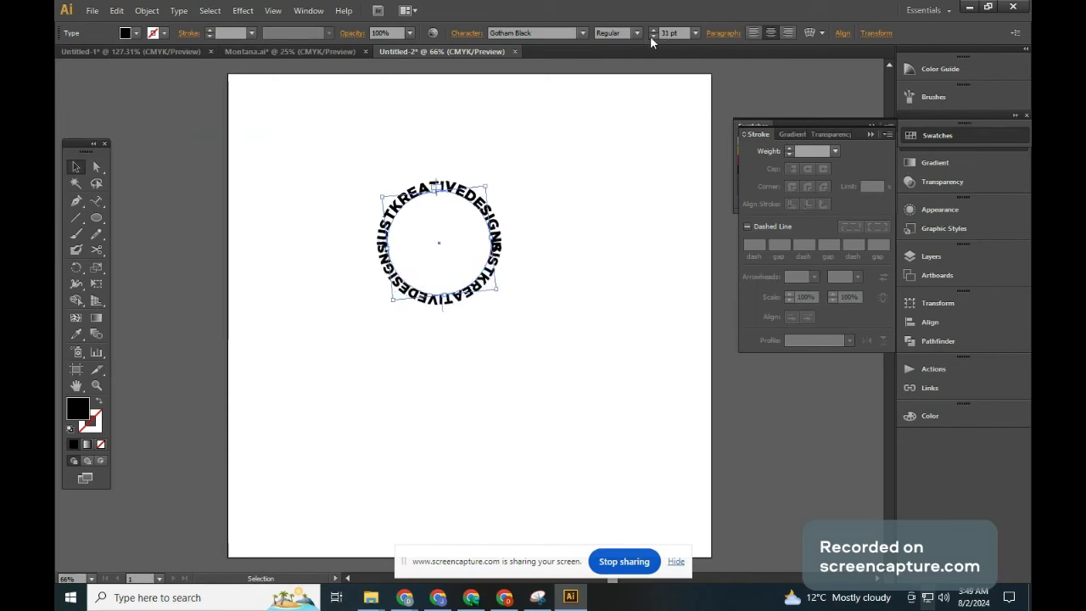
double_click(651, 36)
double_click(651, 36)
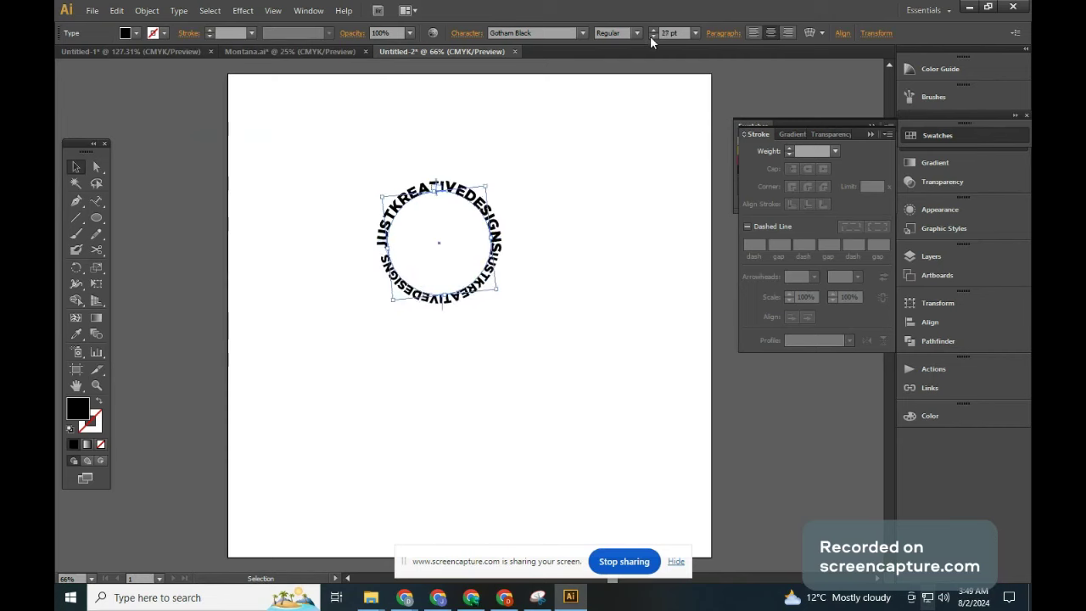
key("ctrl+z")
key("ctrl+z")
key("ctrl+z")
left_click(652, 32)
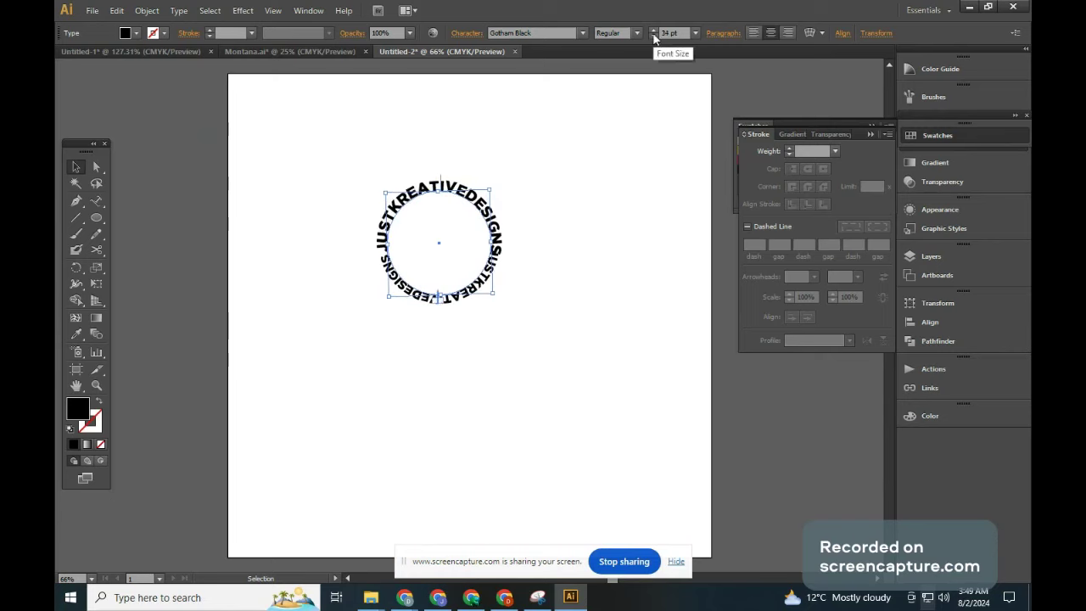
triple_click(652, 36)
double_click(653, 33)
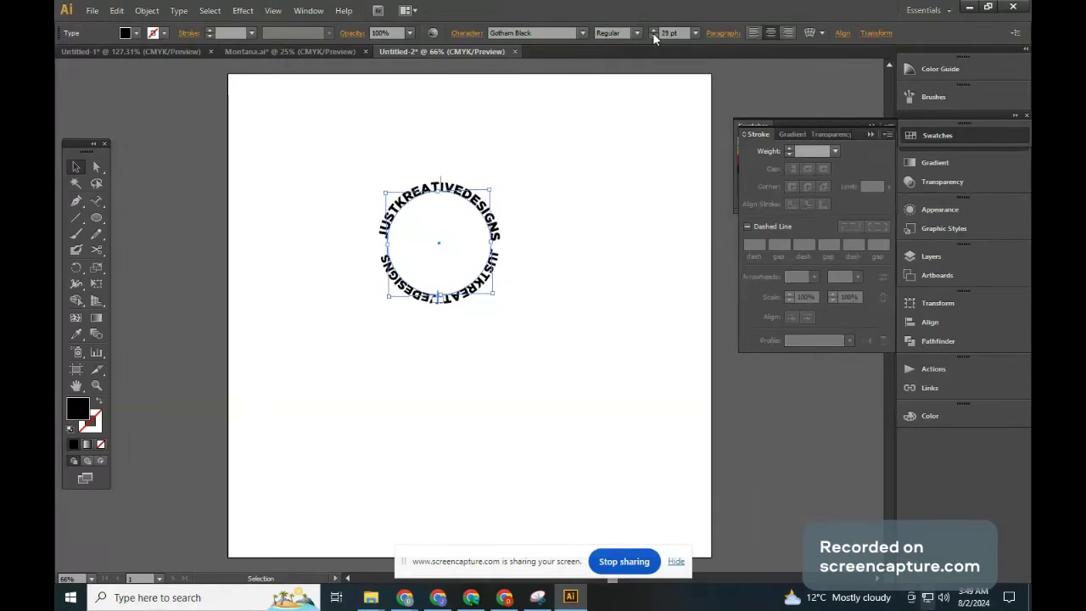
left_click(652, 33)
left_click(653, 33)
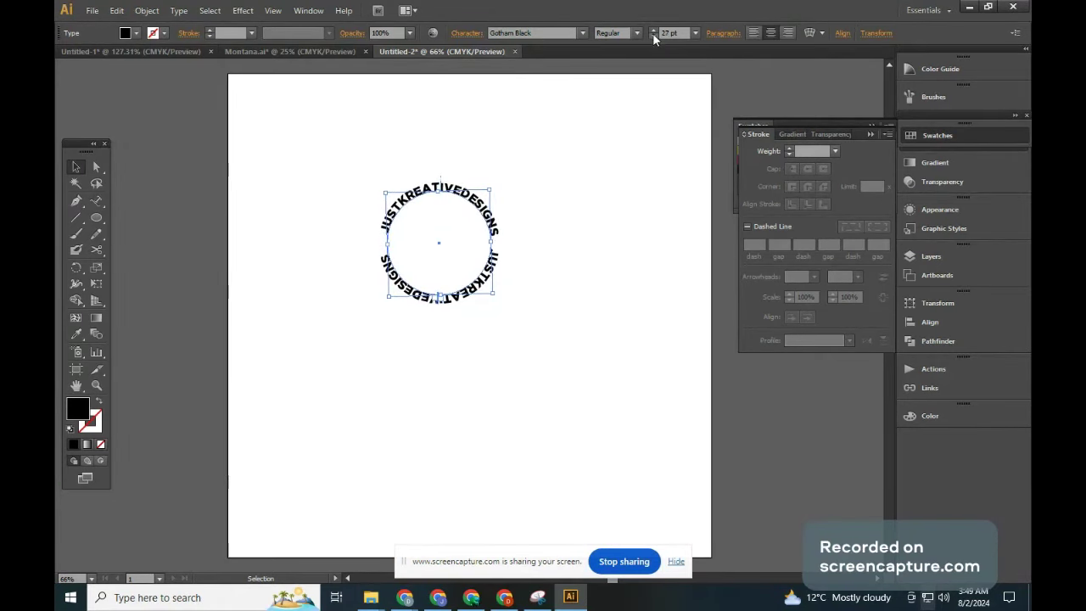
left_click(520, 285)
left_click(499, 293)
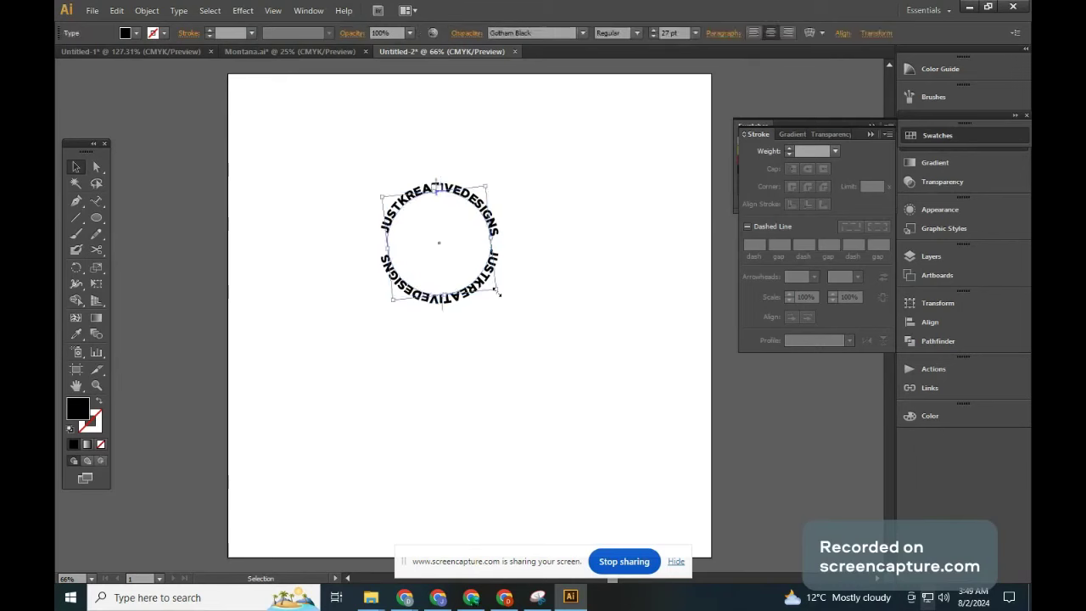
left_click(178, 10)
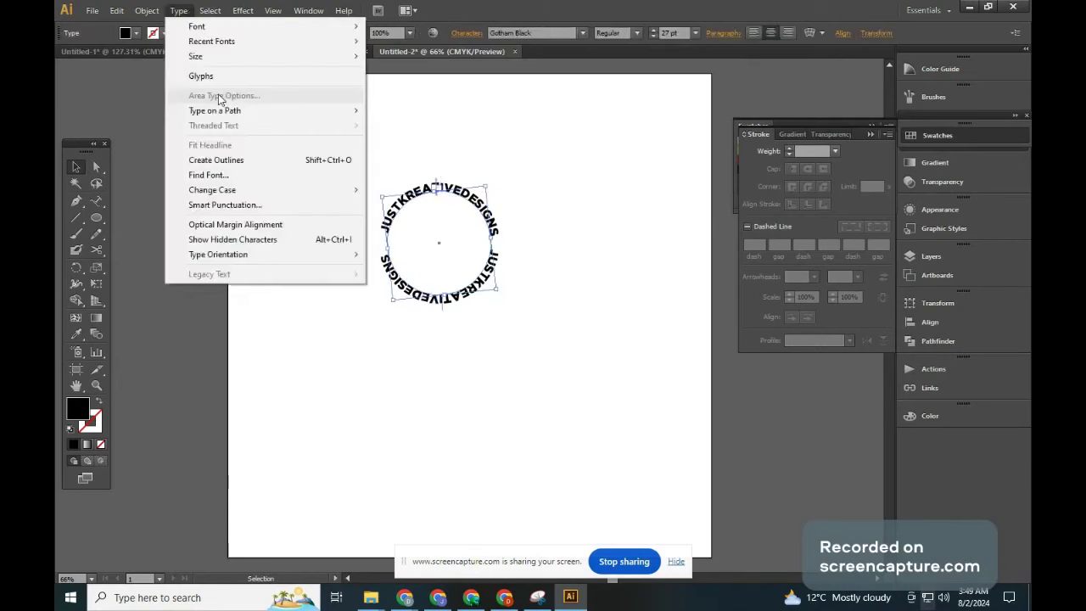
Step: Try flip and Align to Path settings in the circle text's Type on a Path Options
mouse_move(215, 110)
left_click(454, 190)
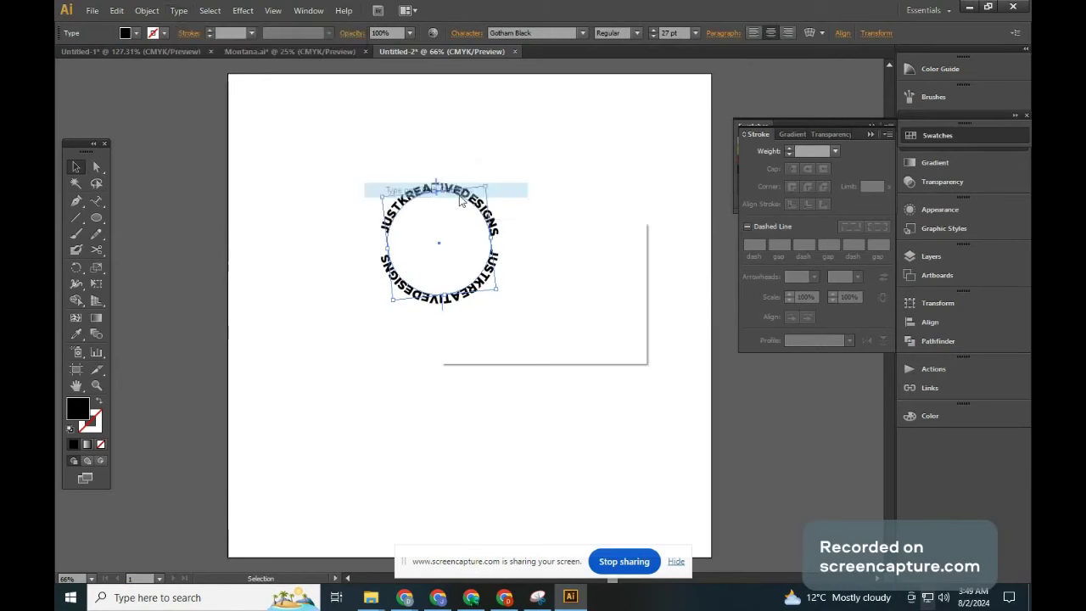
left_click(582, 259)
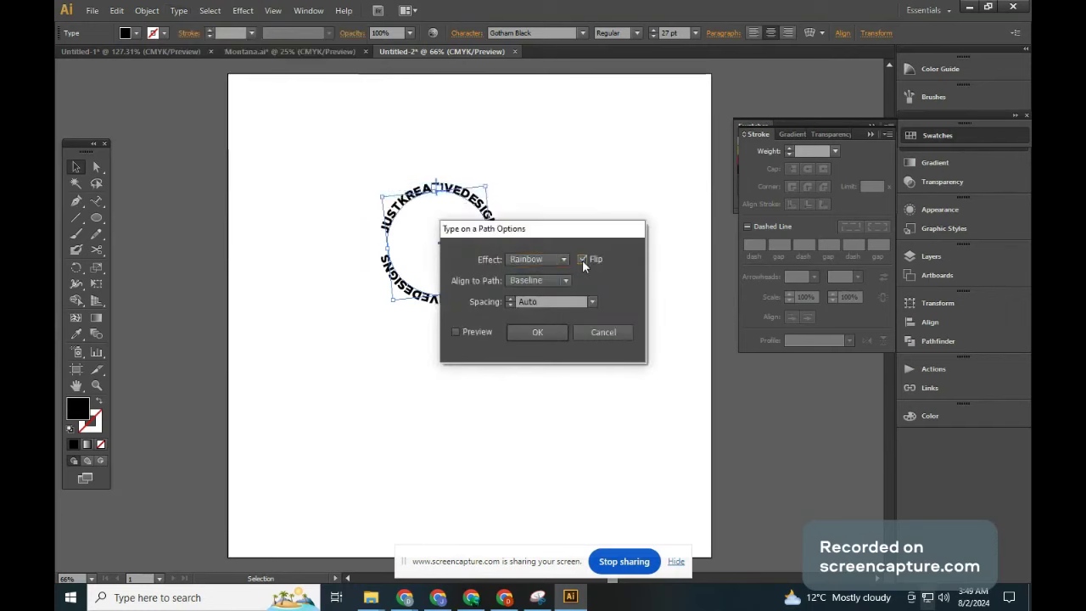
left_click(455, 331)
left_click_drag(520, 233, 667, 190)
left_click(709, 255)
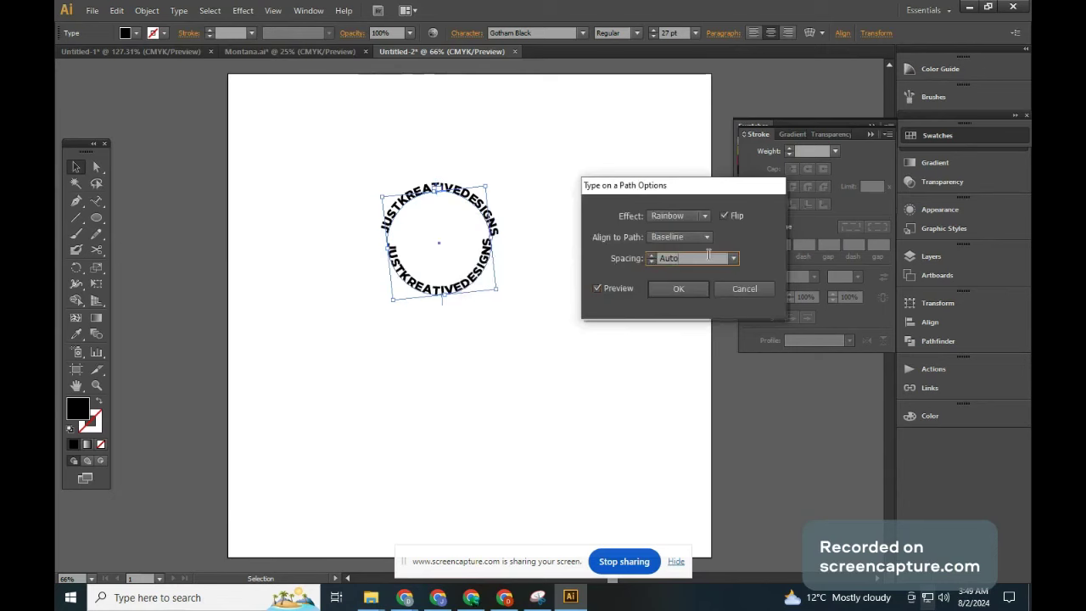
left_click(683, 237)
left_click(681, 268)
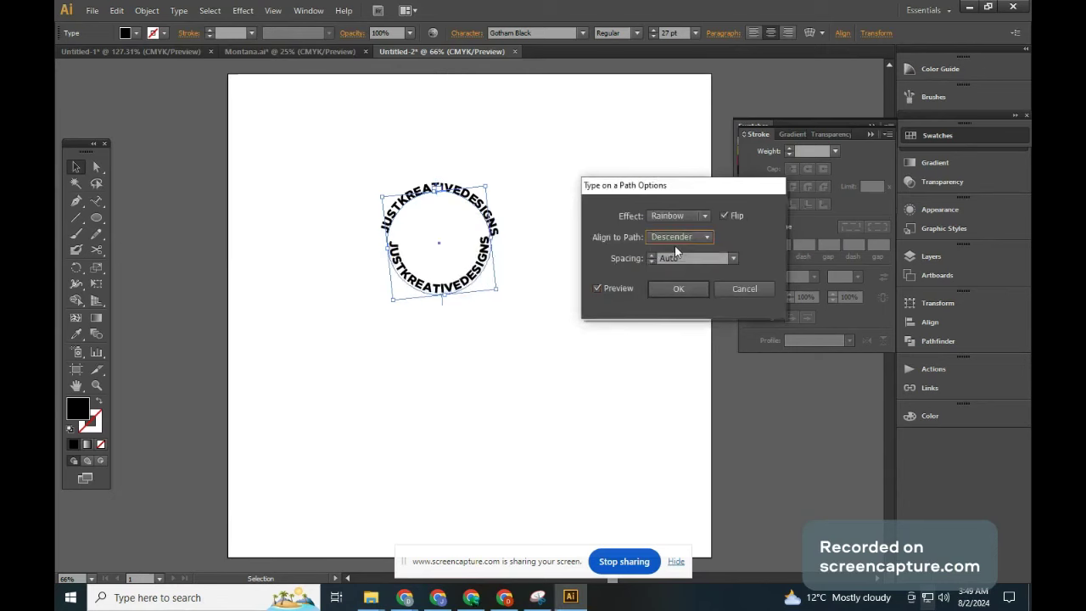
key("Up")
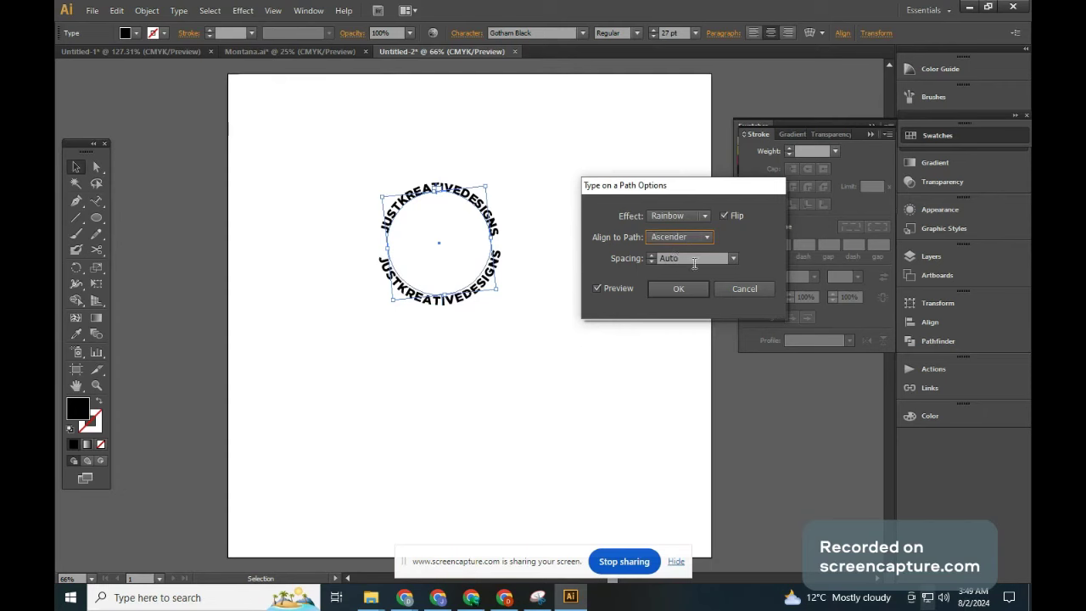
left_click(696, 291)
left_click(556, 229)
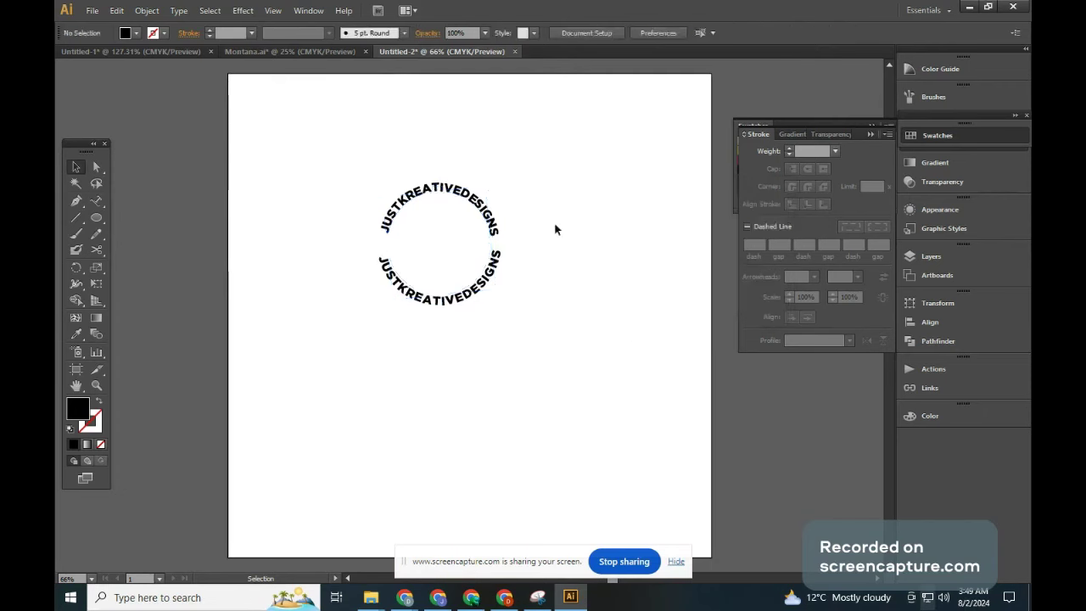
Step: Set the circle text's Align to Path option to Descender
left_click(474, 202)
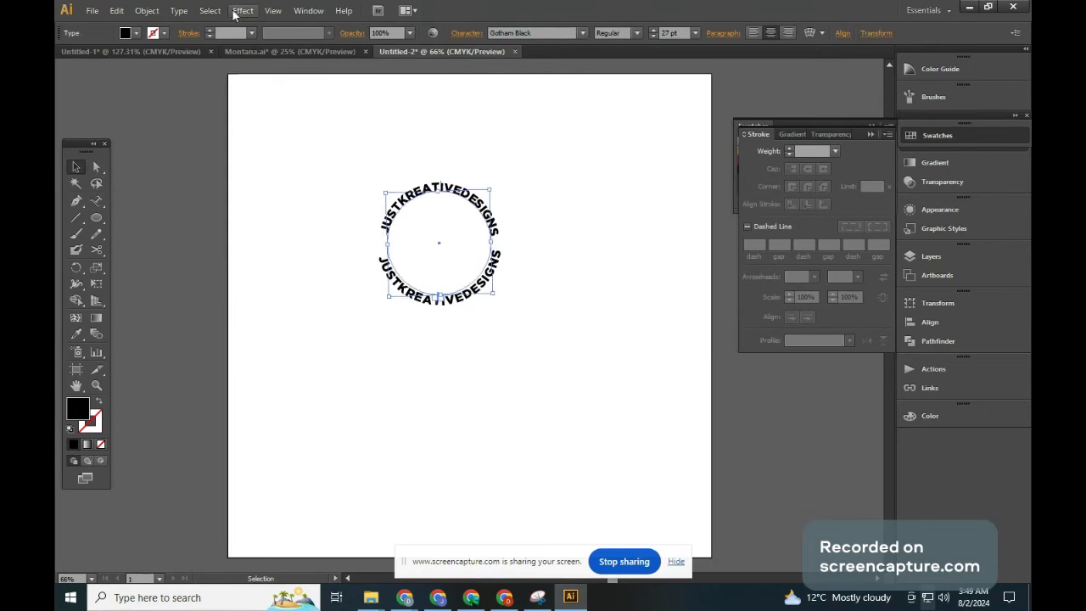
left_click(179, 10)
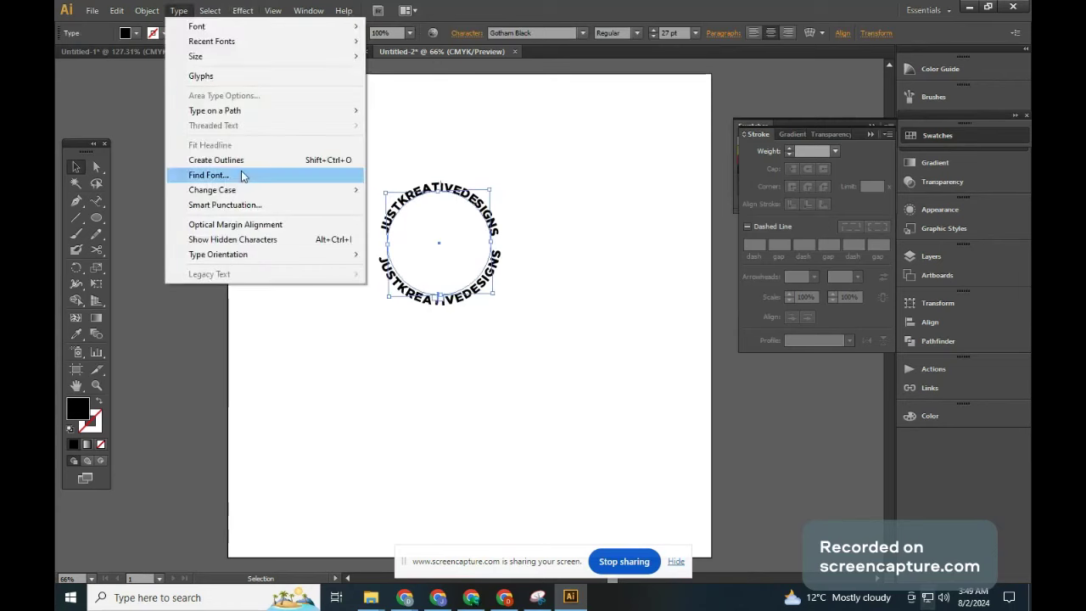
mouse_move(215, 110)
left_click(457, 190)
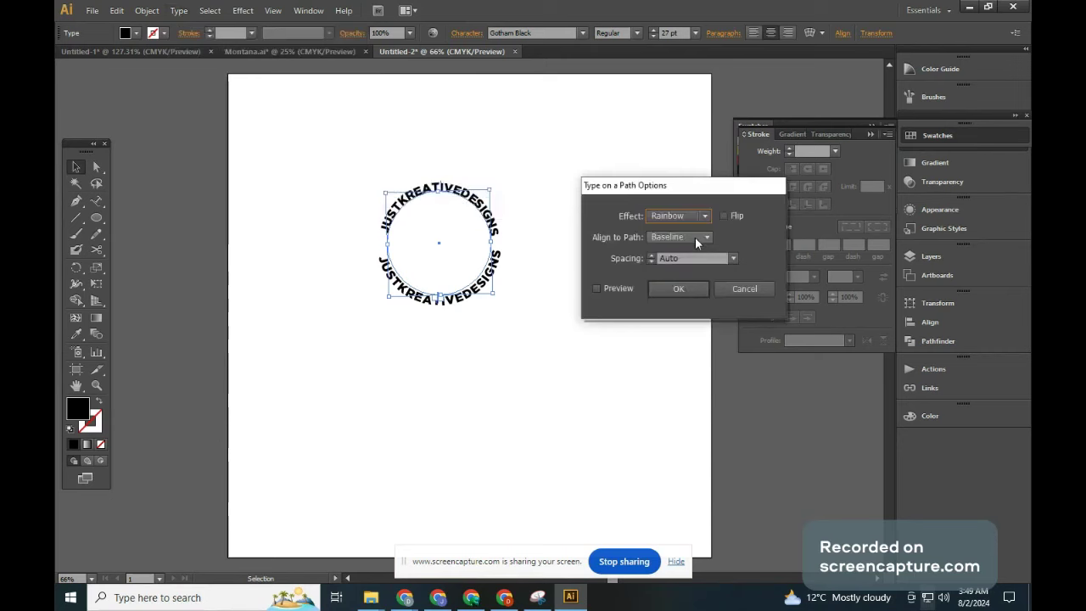
key("alt+p")
left_click(685, 238)
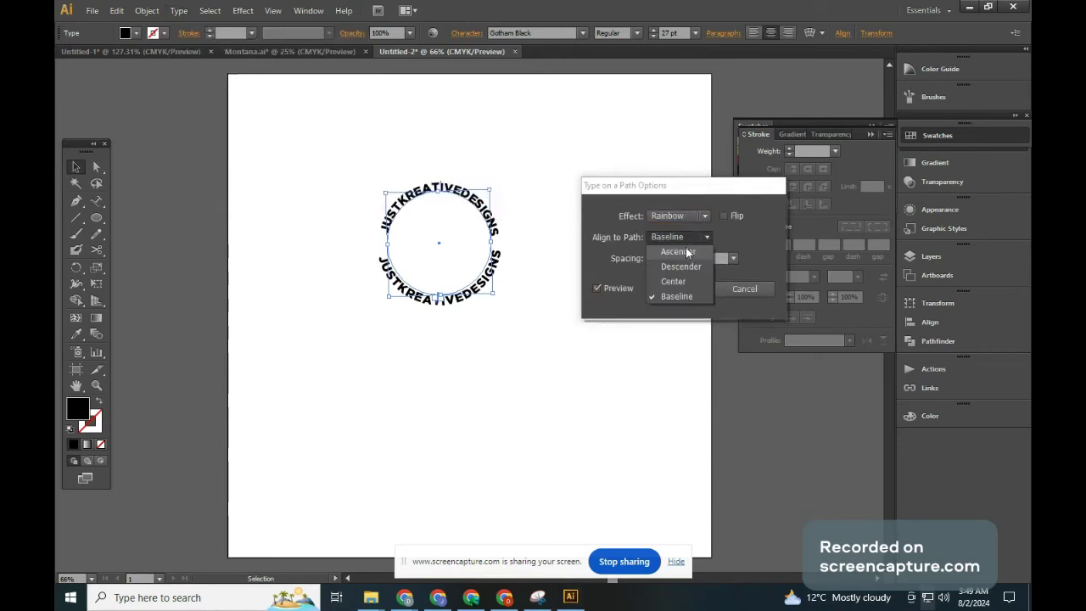
left_click(685, 248)
left_click(686, 236)
left_click(683, 250)
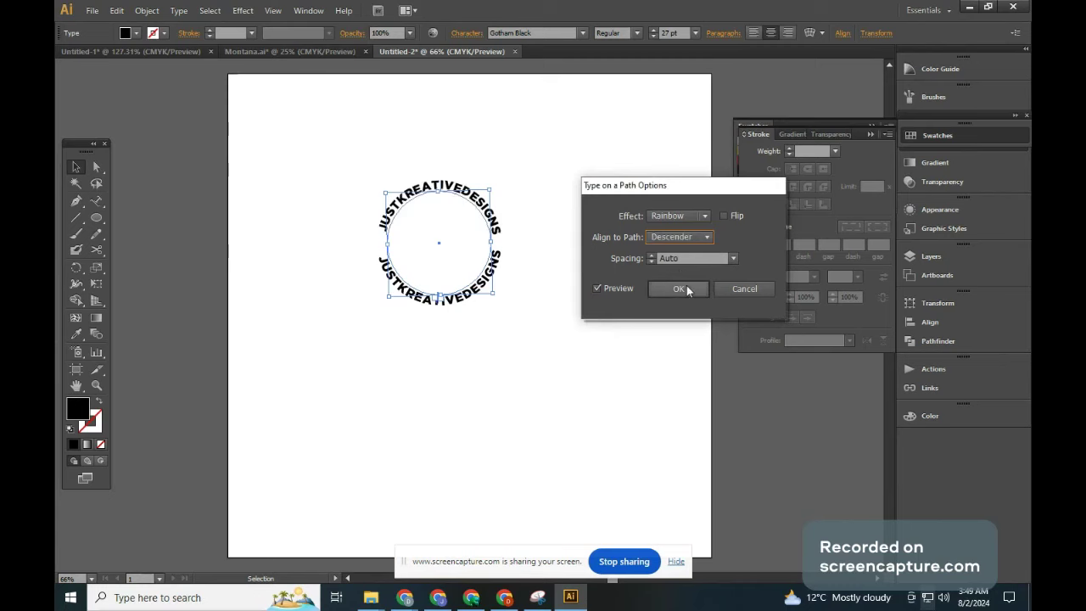
left_click(686, 290)
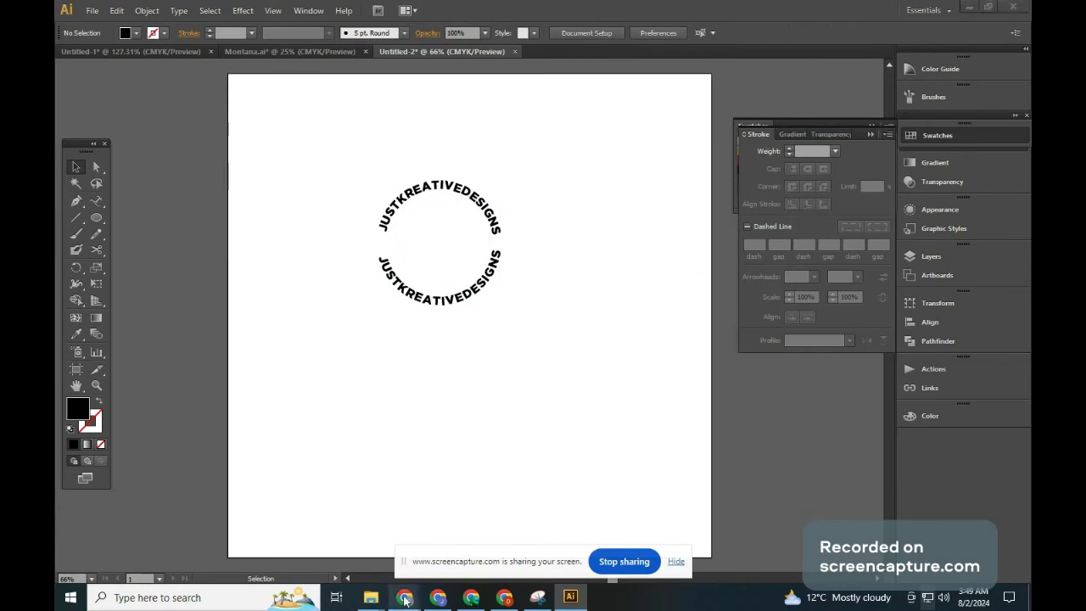
Step: Move the circle text to the upper left and draw a wavy Pen path below it
left_click_drag(474, 289, 391, 195)
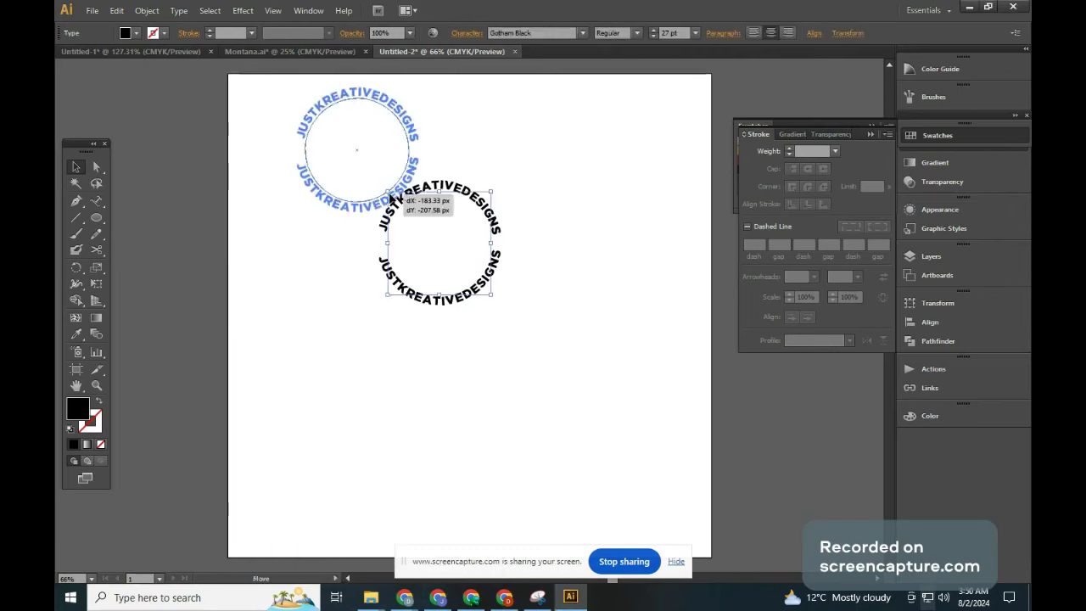
left_click(77, 203)
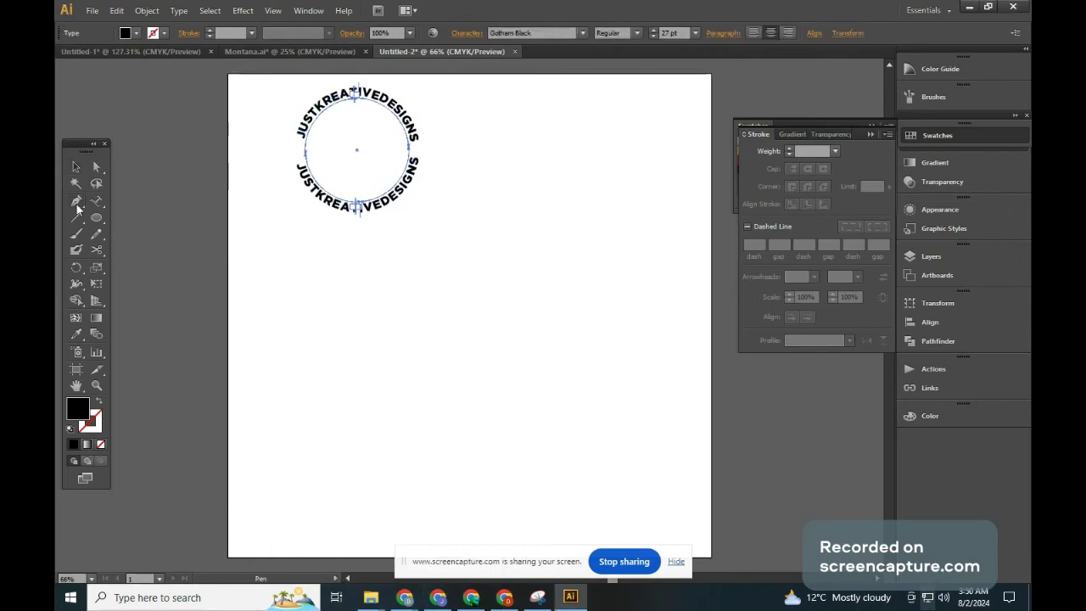
left_click(294, 290)
mouse_move(446, 281)
left_mouse_down()
mouse_move(475, 303)
mouse_move(492, 301)
left_mouse_up()
mouse_move(574, 290)
left_mouse_down()
mouse_move(586, 270)
mouse_move(663, 259)
left_mouse_up()
key("ctrl+z")
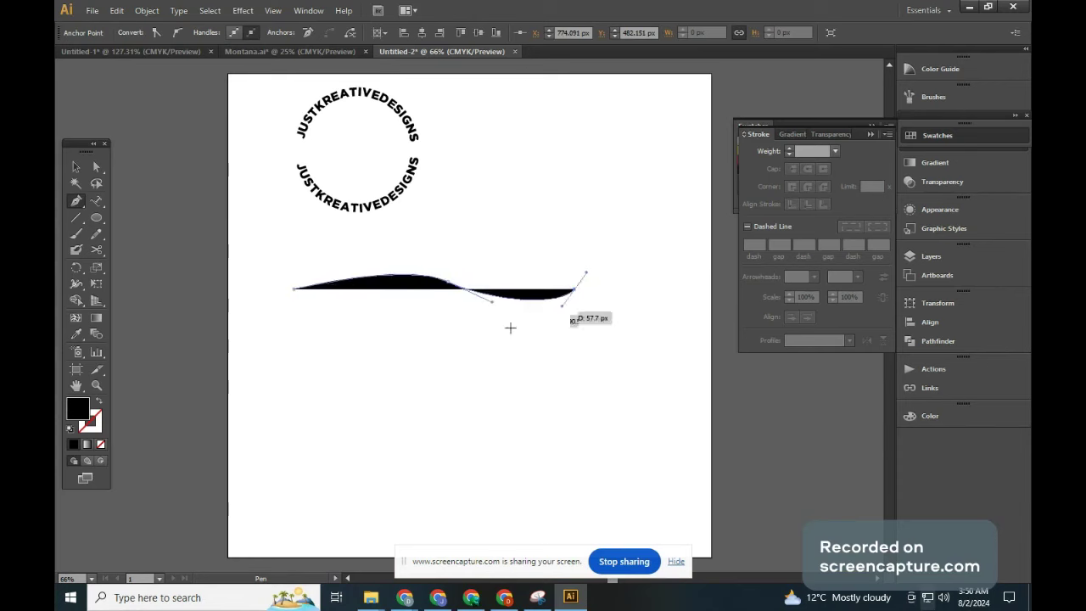
Step: Give the wavy path no fill and a thin 1 pt black stroke
left_click(76, 168)
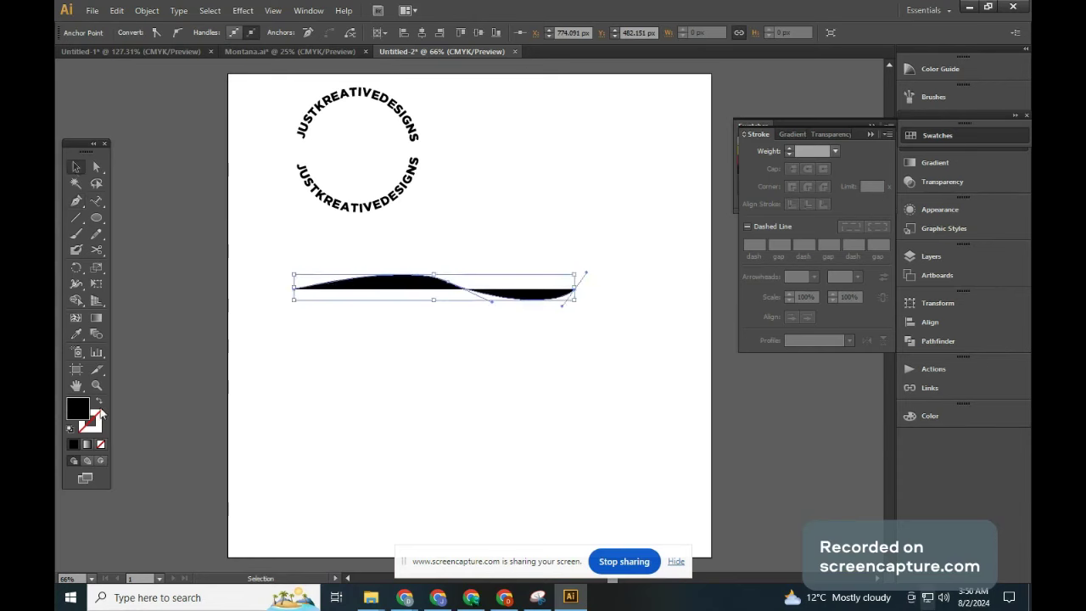
left_click(99, 403)
left_click(546, 315)
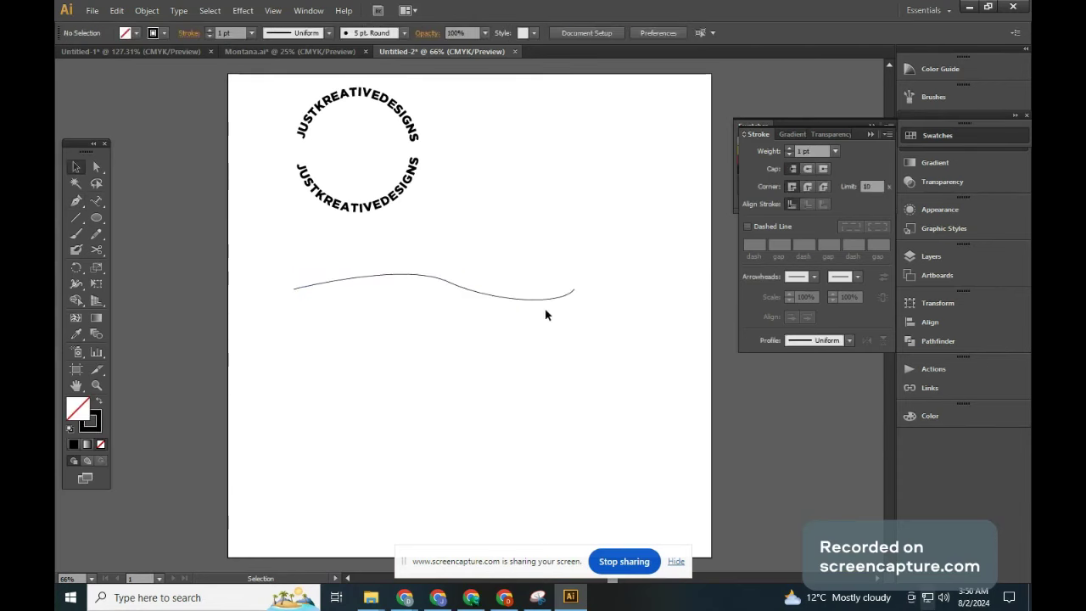
key("ctrl+z")
Step: Copy the JUSTKREATIVEDESIGNS wording from the circle text
left_click(96, 203)
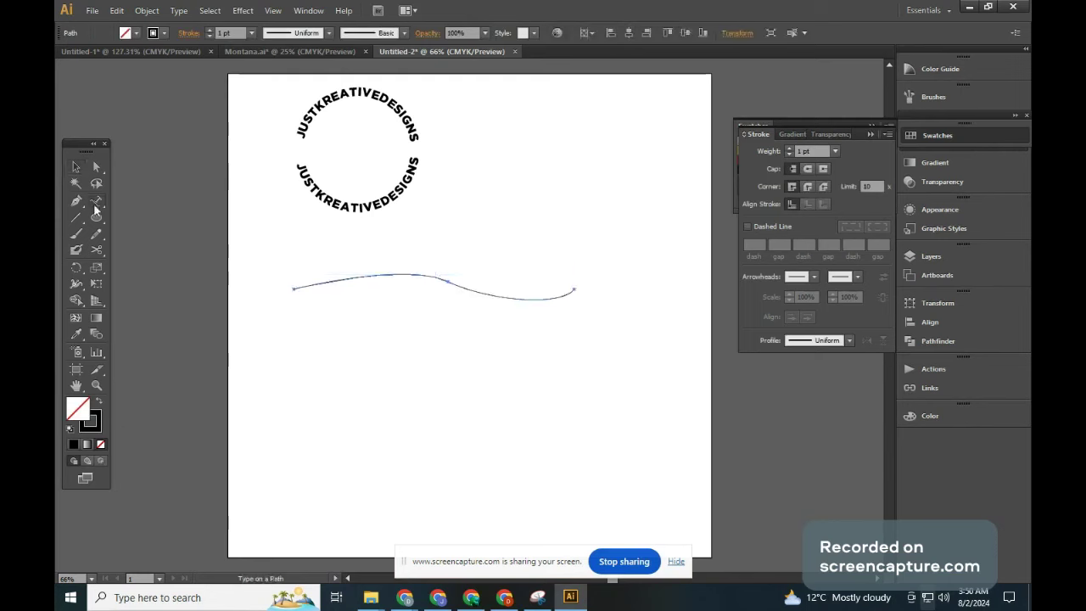
left_click_drag(94, 205, 166, 241)
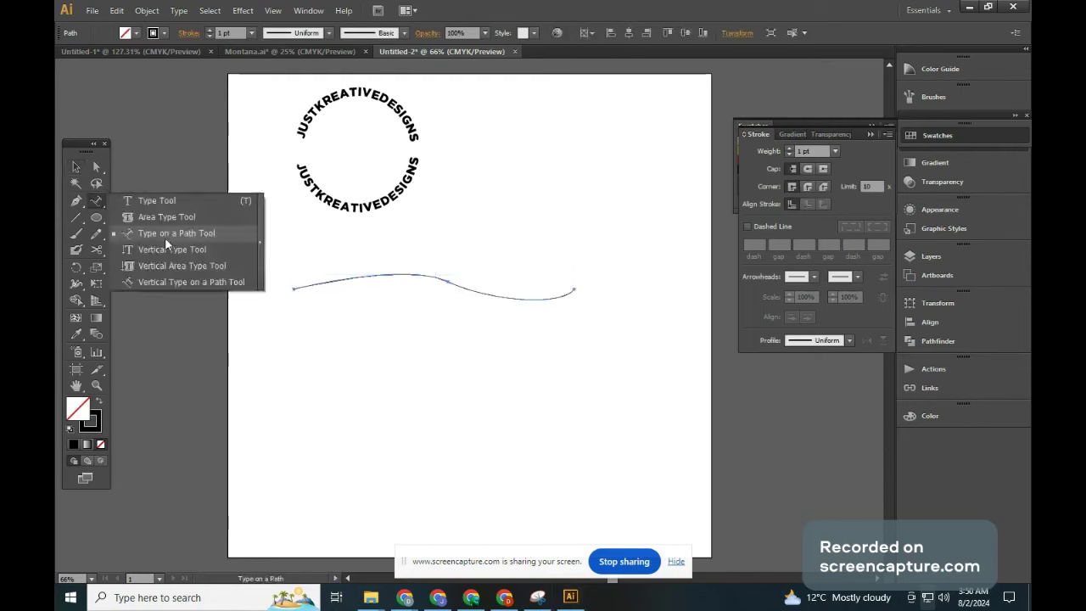
double_click(306, 182)
right_click(306, 178)
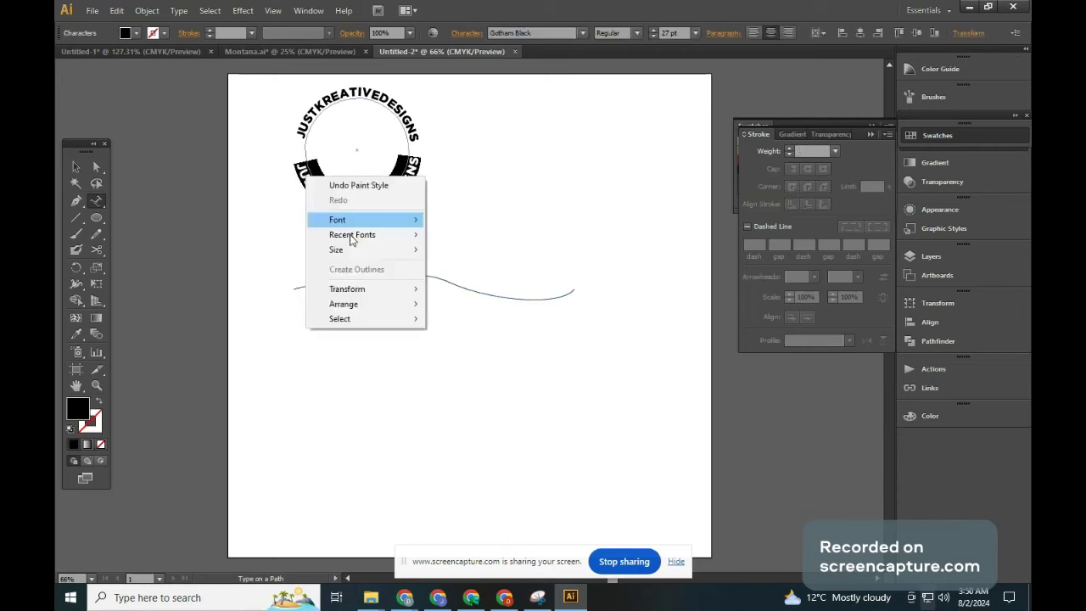
left_click(116, 10)
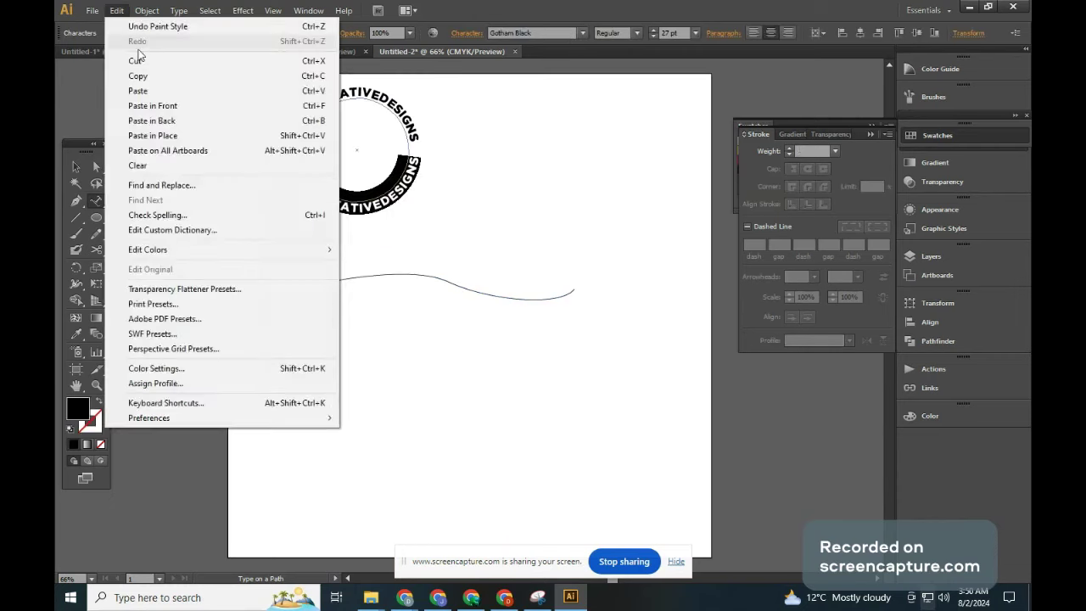
key("Escape")
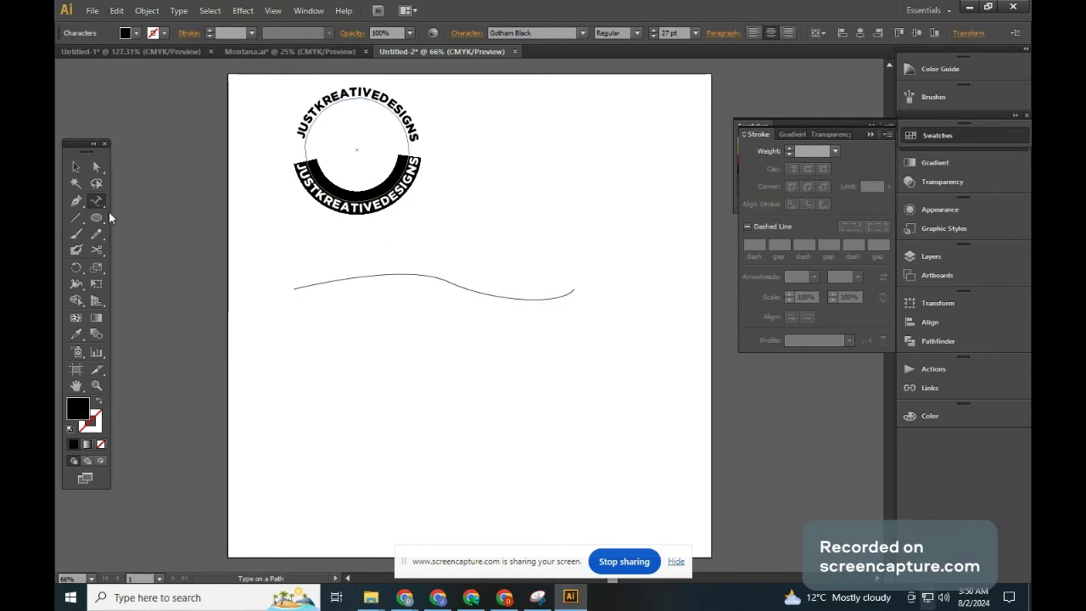
key("Escape")
Step: Paste JUSTKREATIVEDESIGNS as text running along the wavy line
left_click(97, 201)
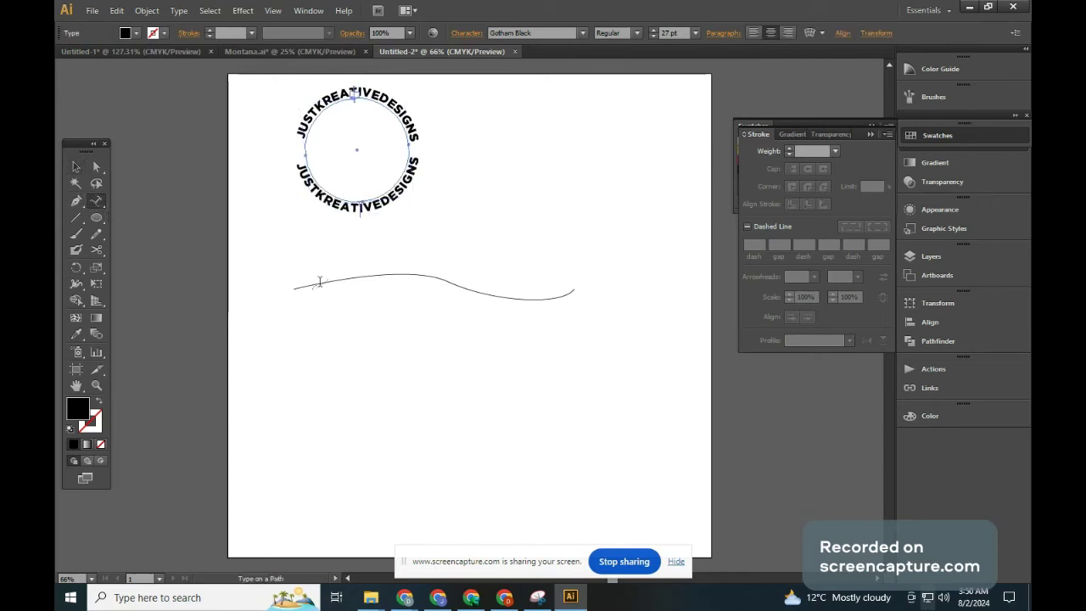
left_click(320, 282)
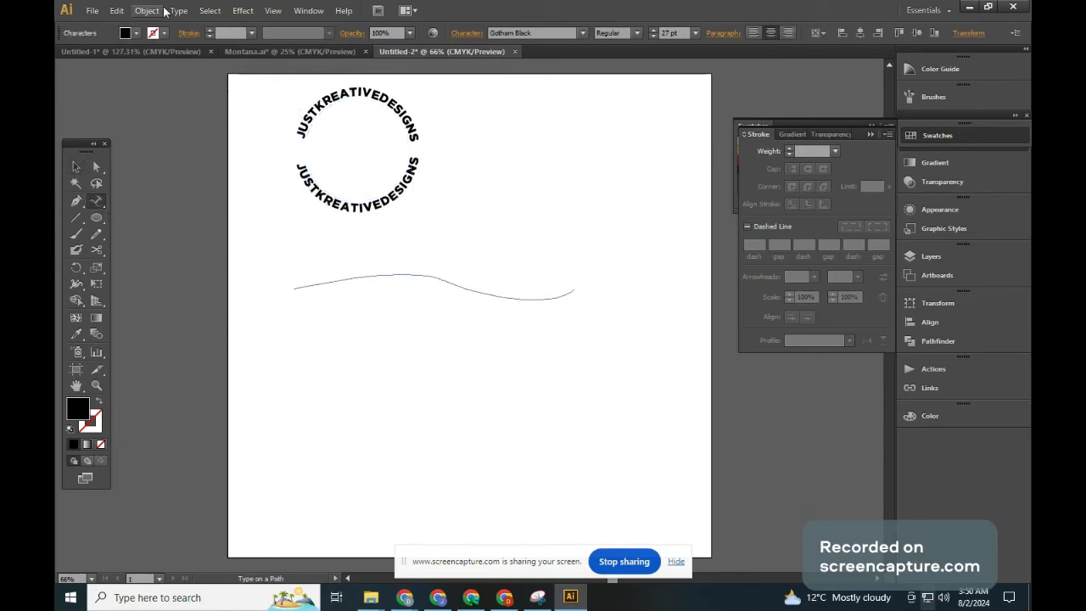
left_click(116, 11)
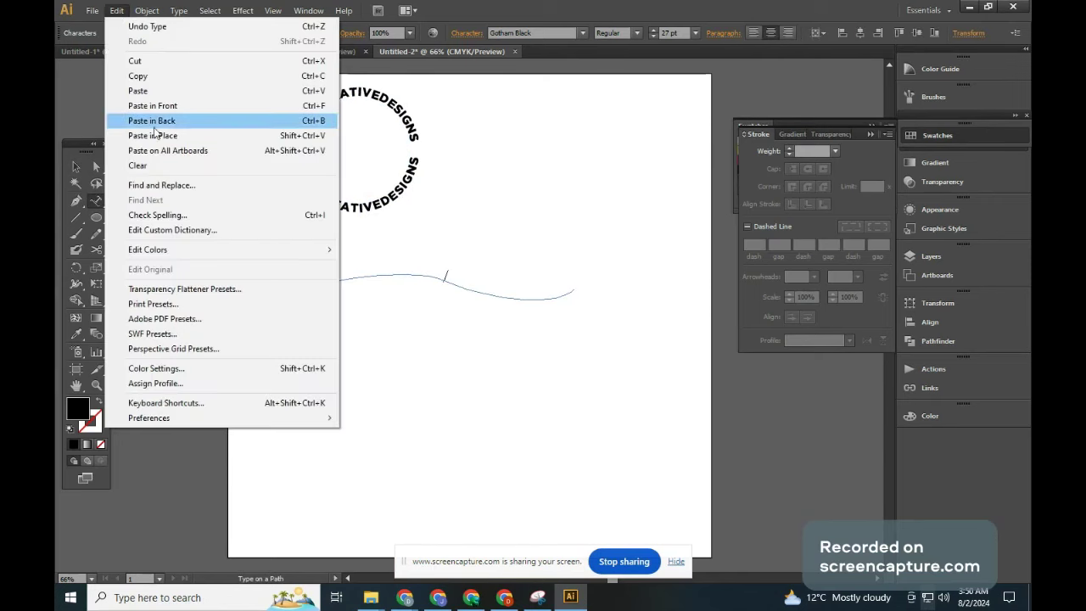
left_click(155, 124)
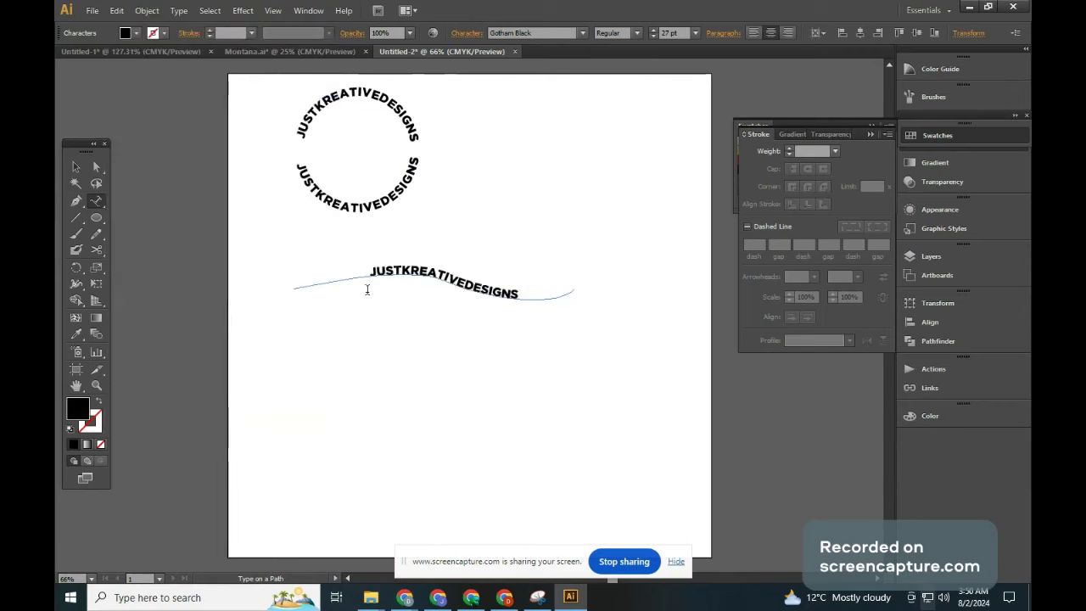
Step: Enlarge the wavy-line text to 44 pt
left_click(654, 29)
key("ctrl+a")
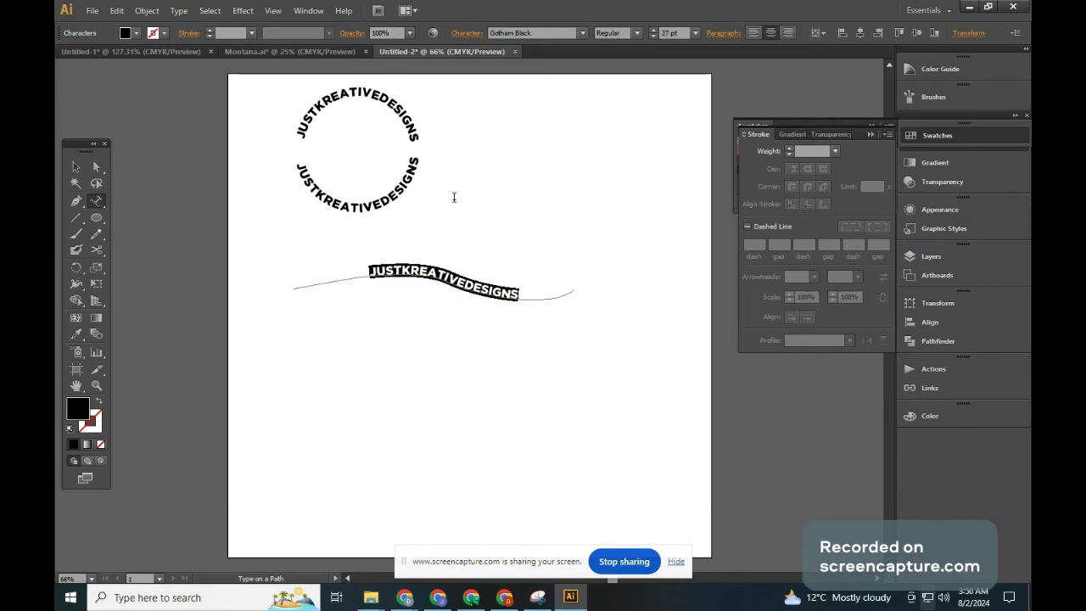
left_click(653, 32)
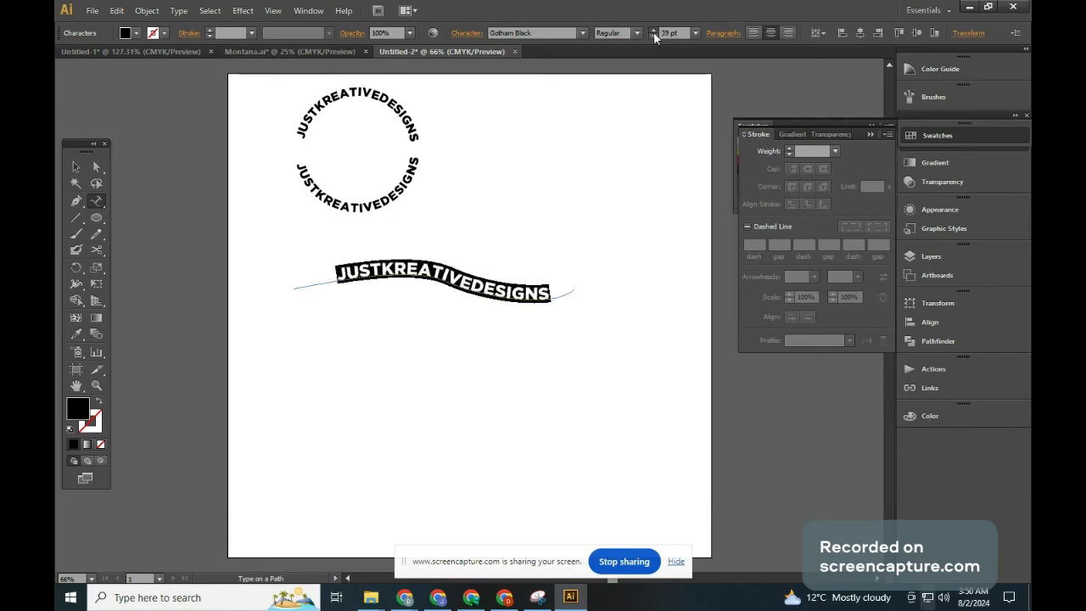
left_click(654, 33)
key("Escape")
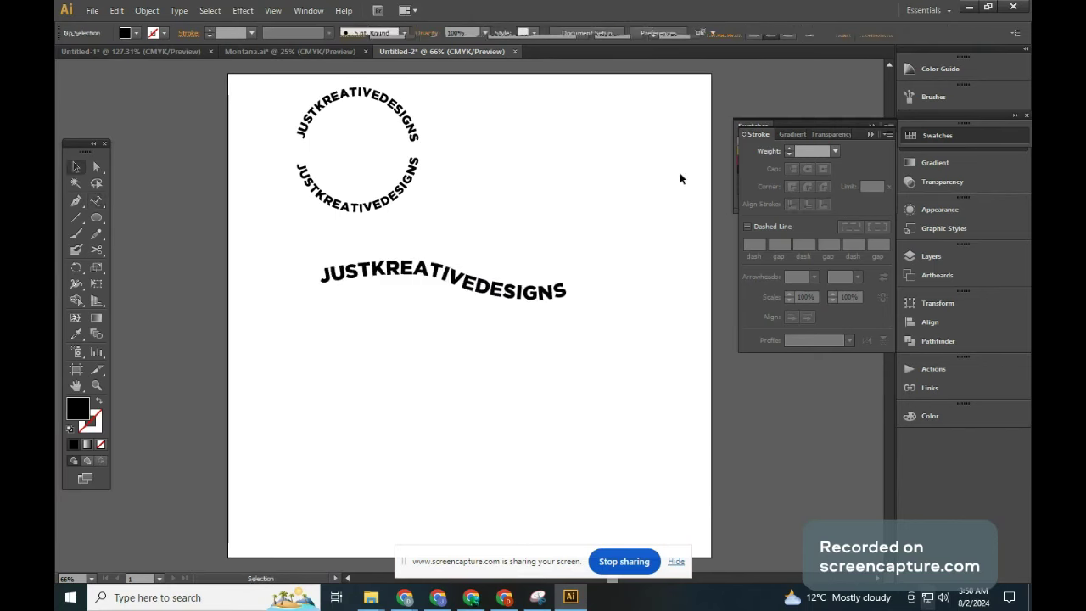
key("ctrl+z")
left_click_drag(100, 203, 139, 201)
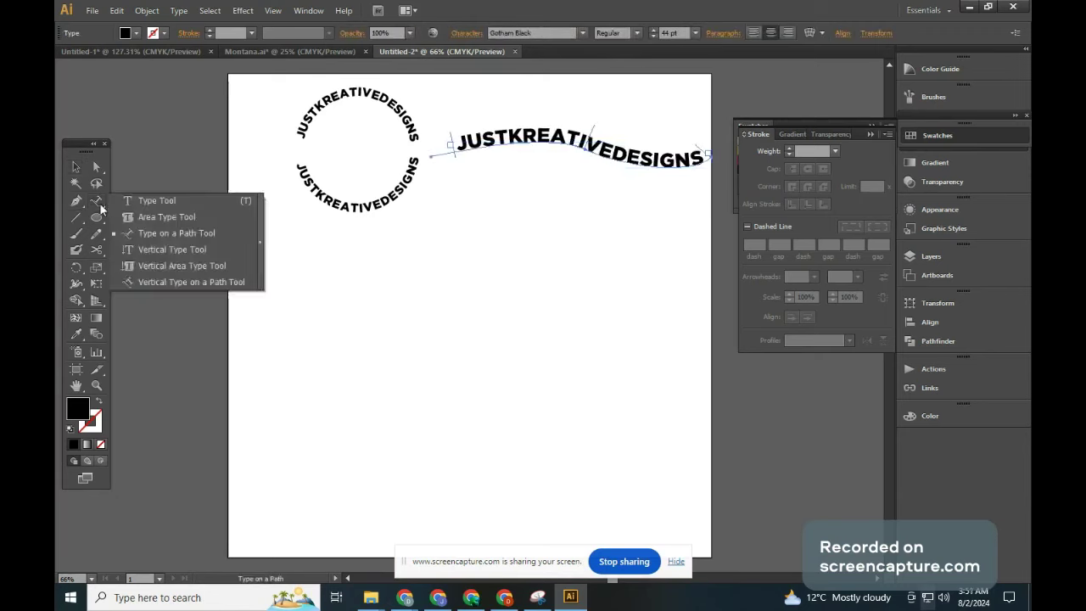
Step: Paste JUSTKREATIVEDESIGNS as a straight 27 pt Gotham Black line below the circle and nudge it into place
left_click(339, 280)
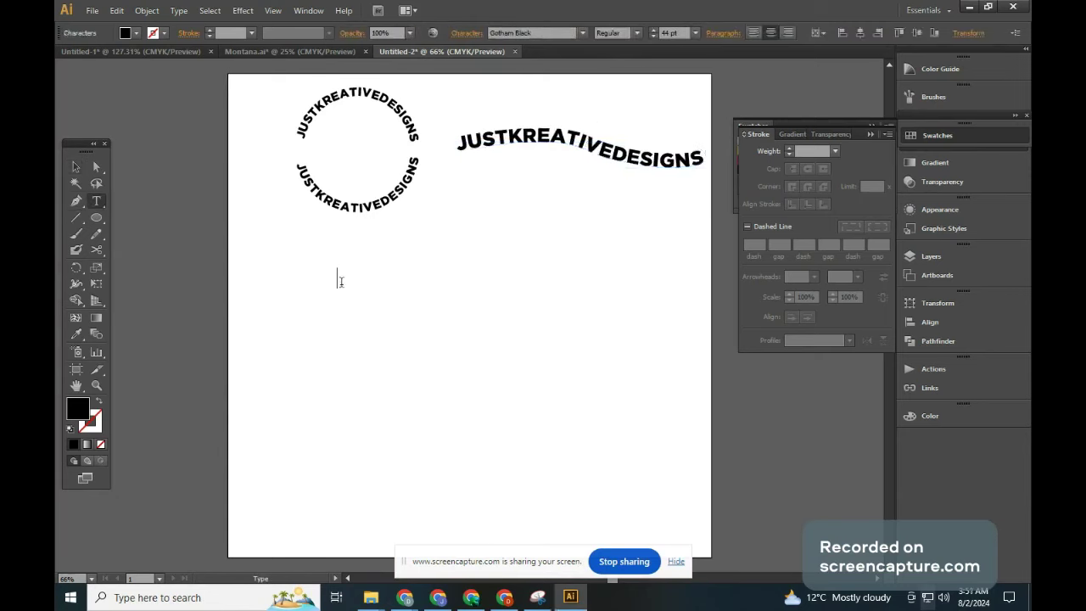
right_click(341, 282)
left_click(324, 290)
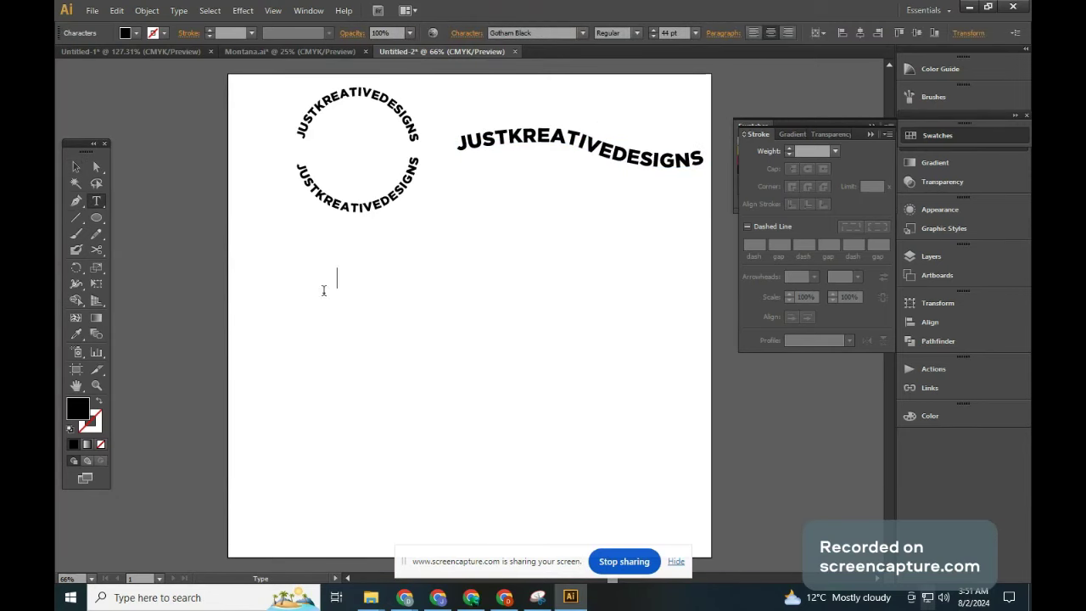
left_click(117, 11)
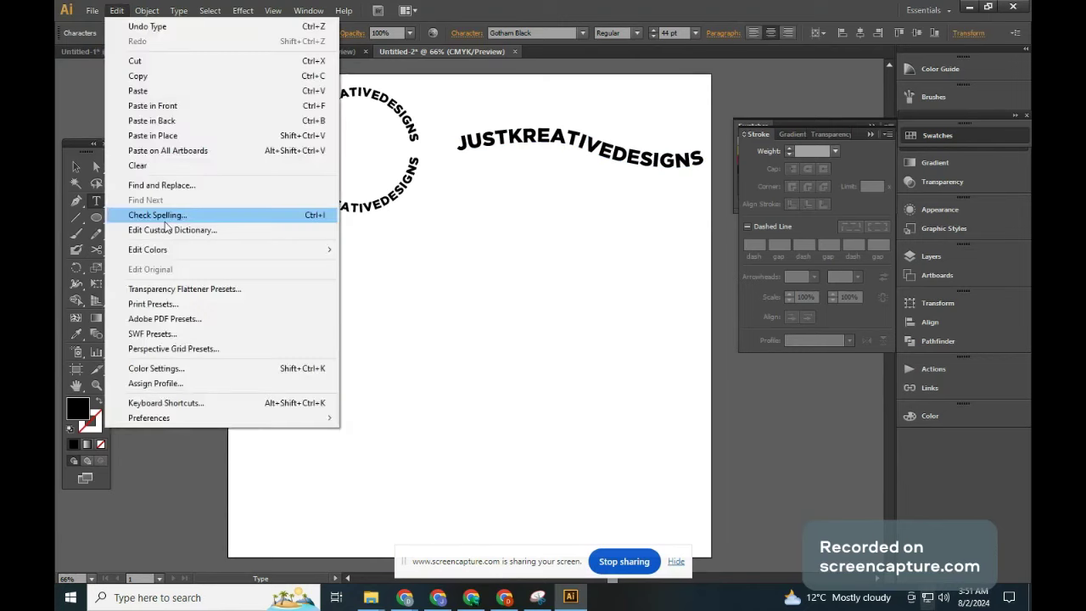
left_click(137, 91)
left_click(84, 169)
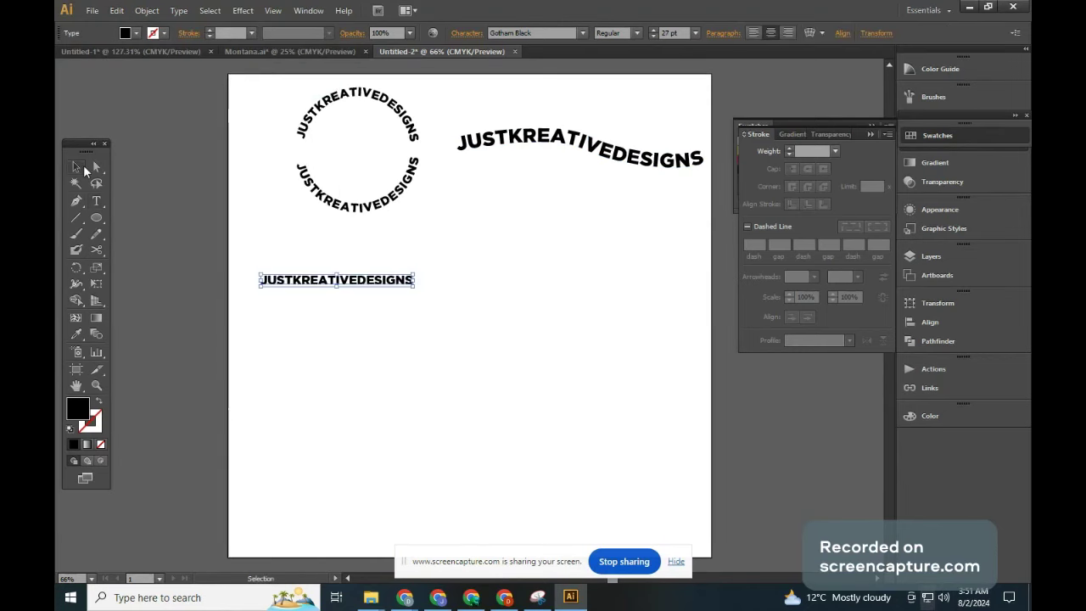
left_click_drag(354, 274, 406, 312)
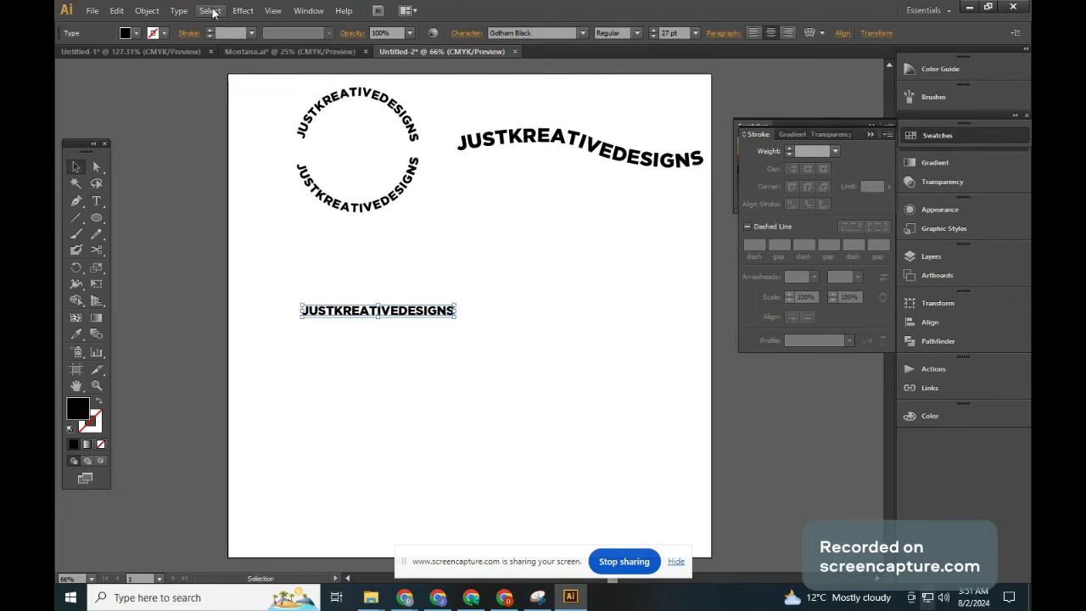
left_click(243, 10)
mouse_move(259, 186)
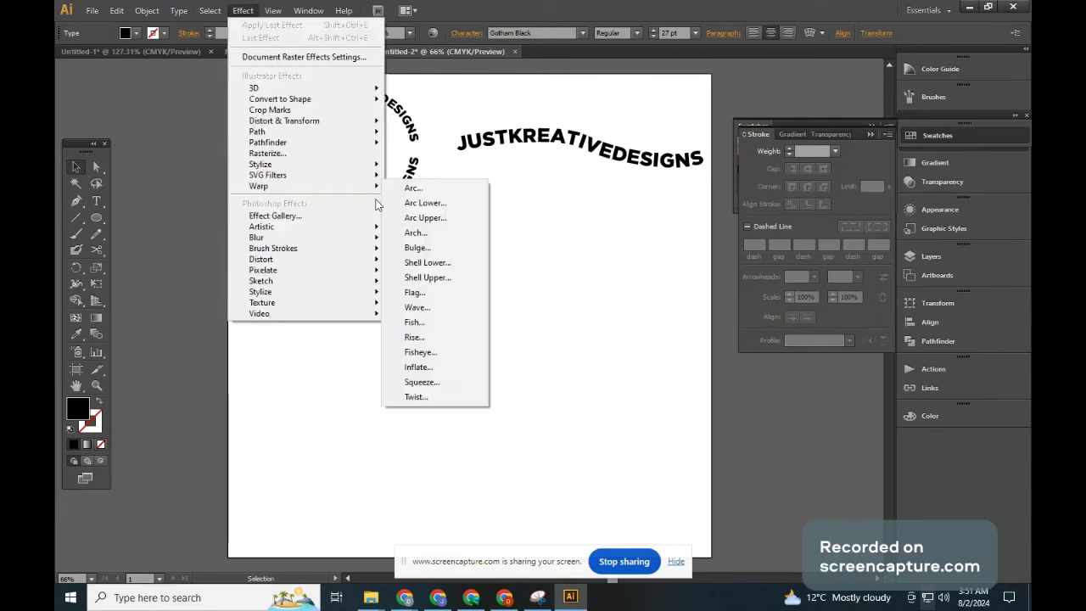
Step: Preview Arc, Arc Upper, Arch and Arc Lower warp styles on the straight text
left_click(414, 188)
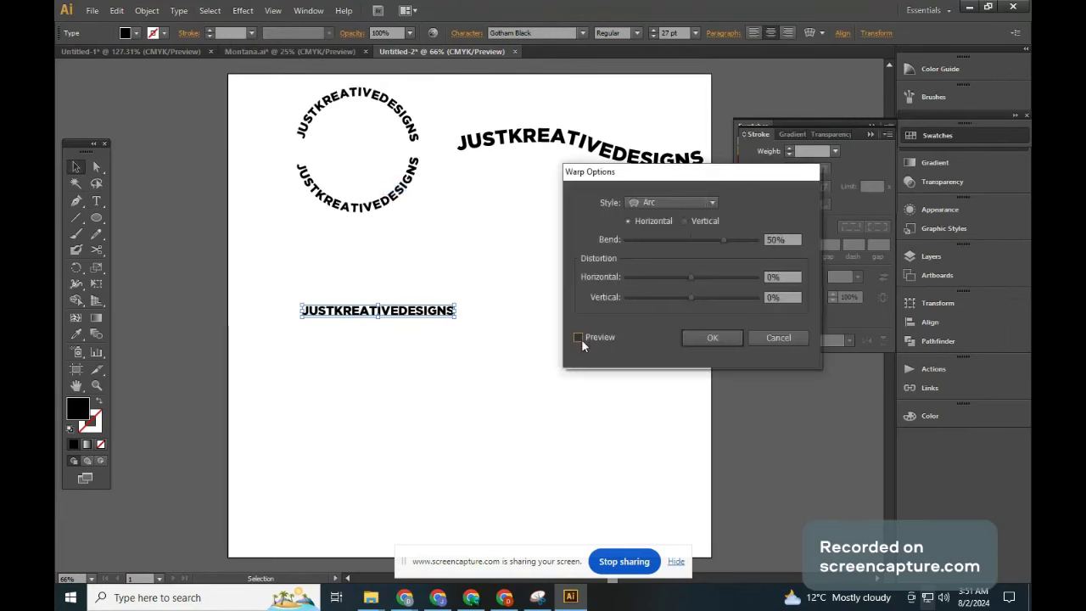
left_click(581, 338)
left_click_drag(724, 240, 734, 241)
left_click(671, 202)
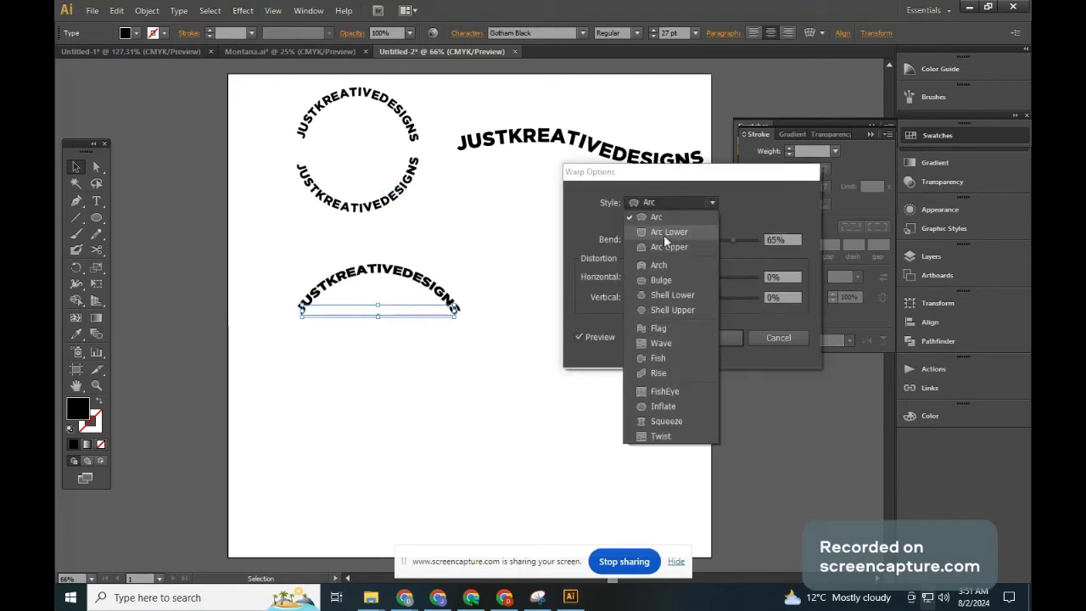
left_click(668, 245)
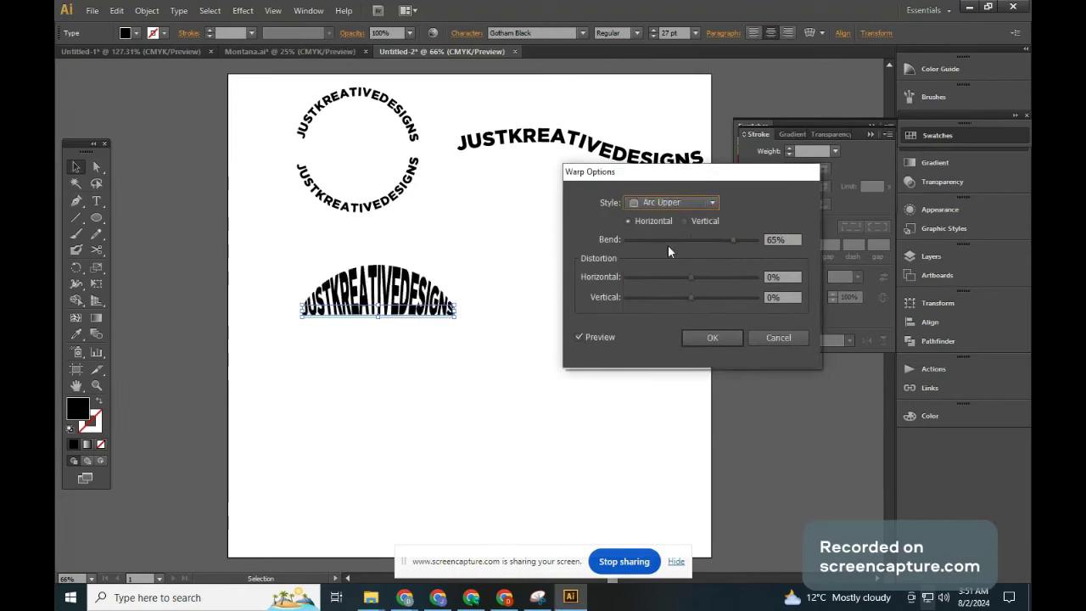
left_click(671, 202)
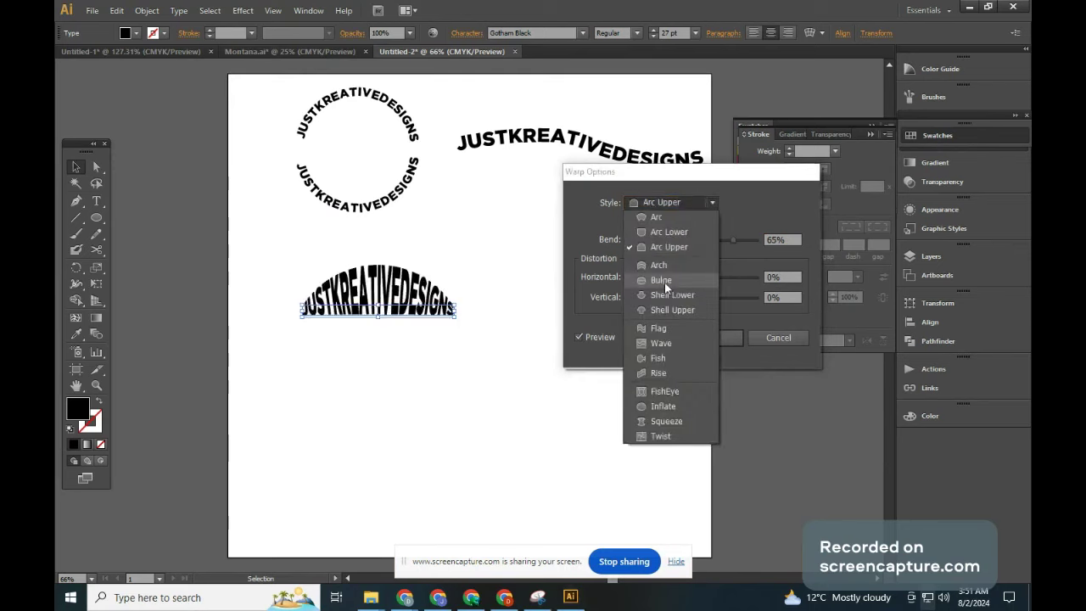
left_click(666, 282)
left_click(653, 201)
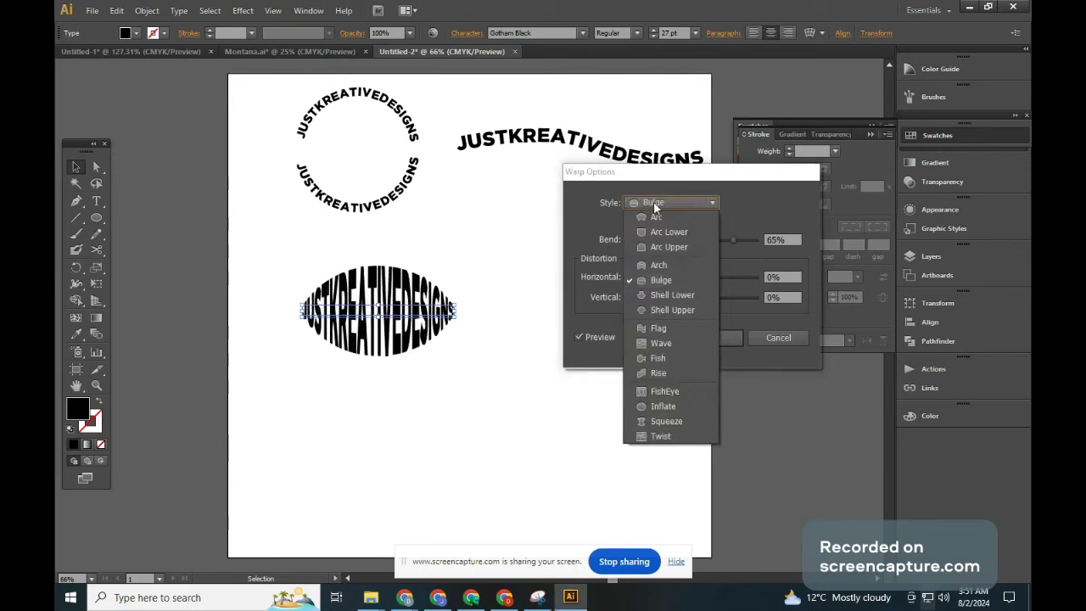
left_click(663, 263)
key("a")
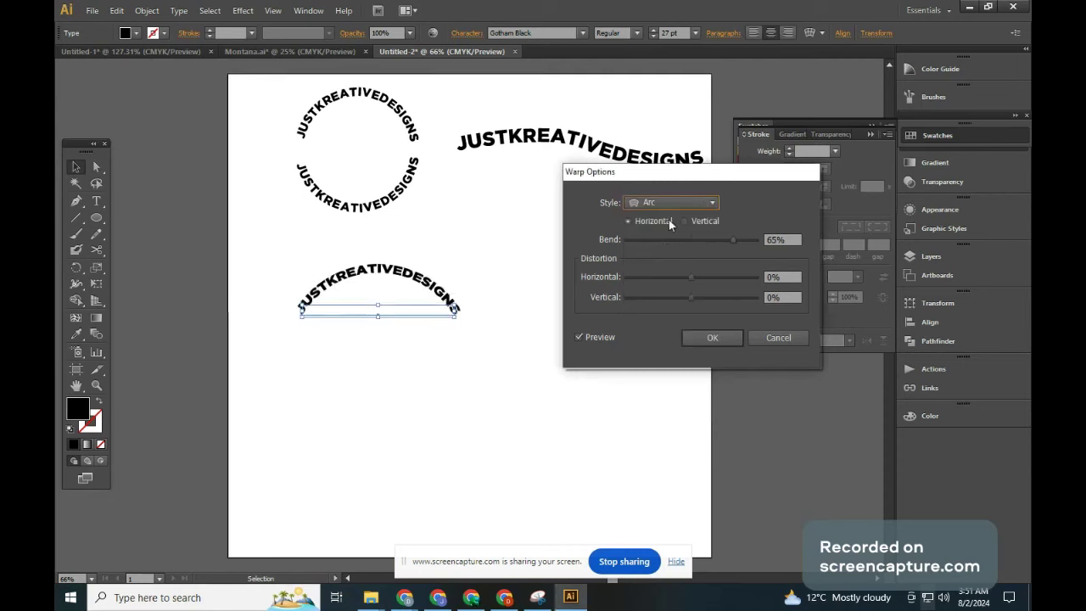
left_click(666, 202)
left_click(663, 232)
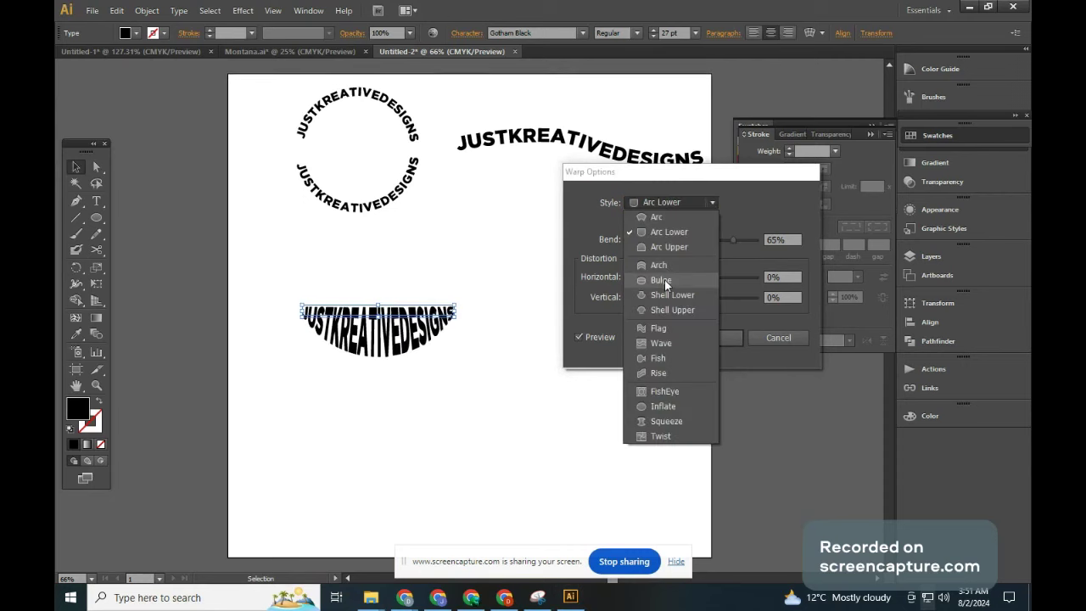
Step: Apply a Bulge warp with about 45% bend and move the text to the right side
left_click(664, 279)
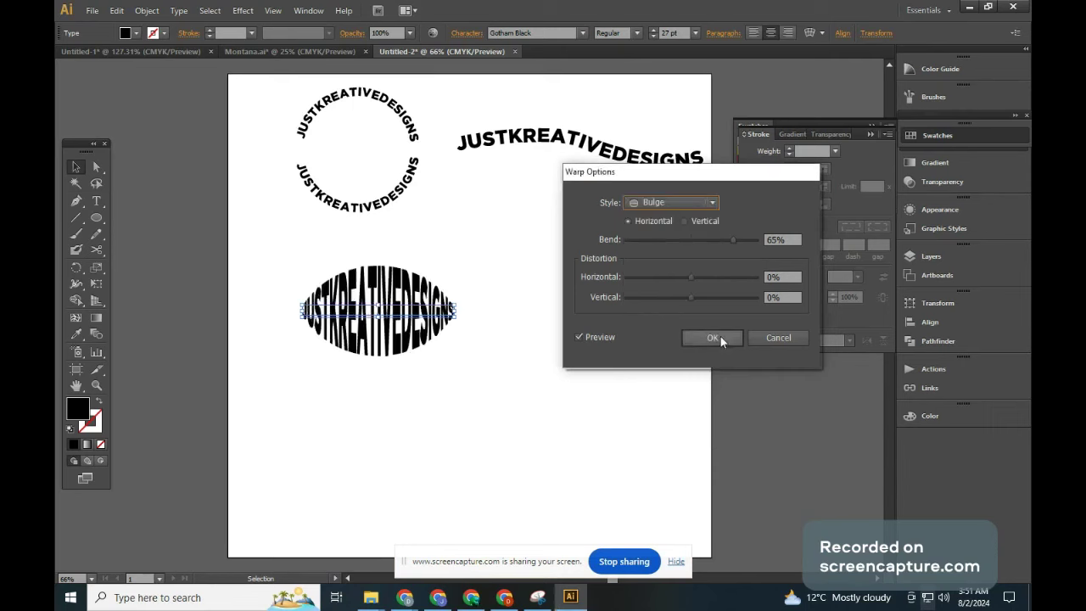
left_click_drag(733, 240, 721, 240)
left_click_drag(721, 240, 716, 265)
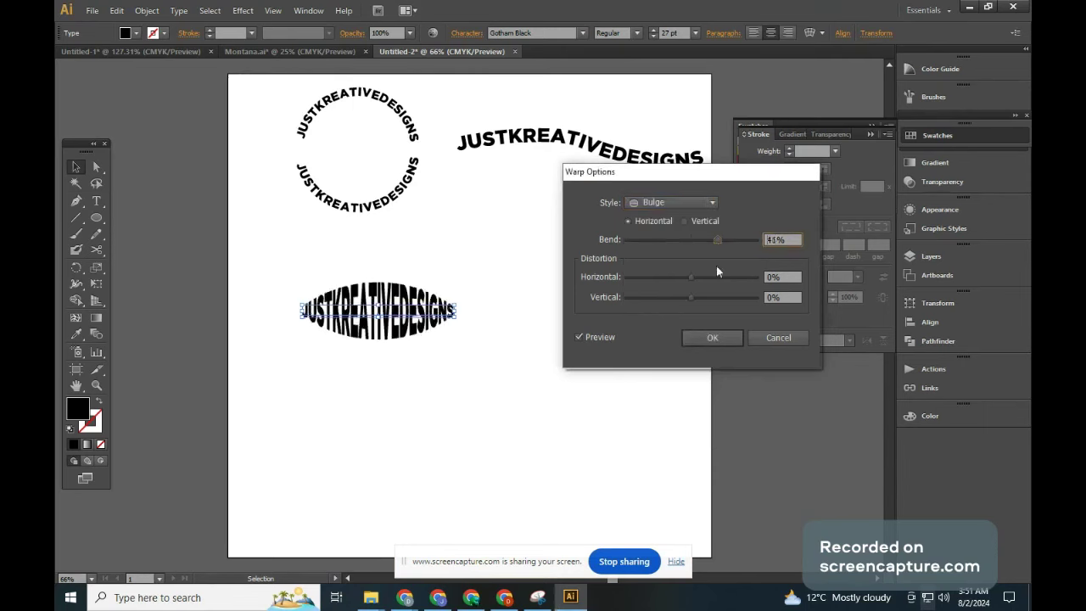
left_click(712, 337)
left_click(659, 343)
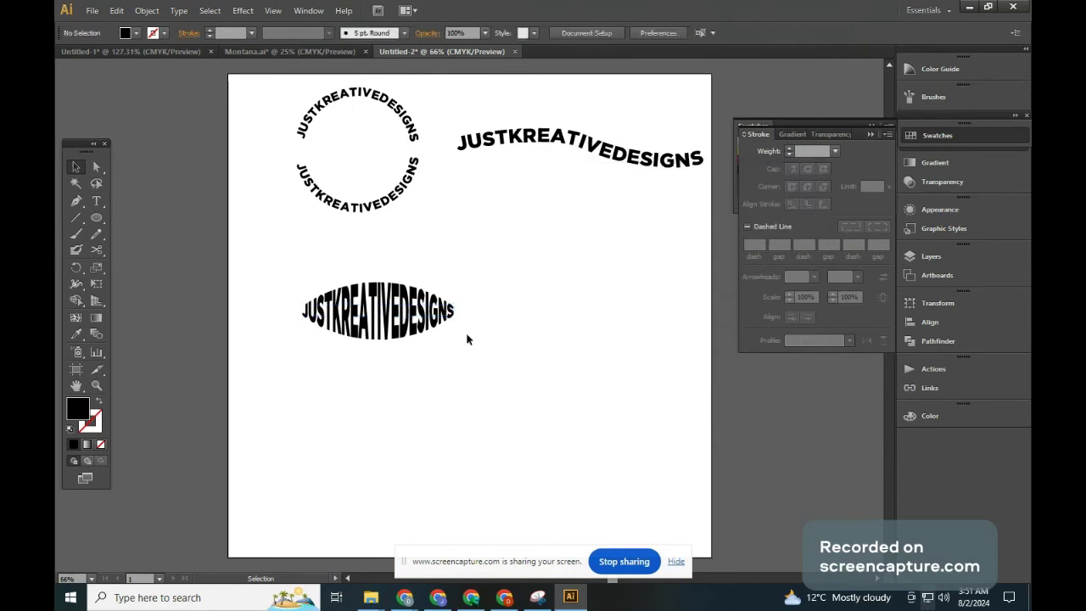
left_click_drag(433, 316, 633, 247)
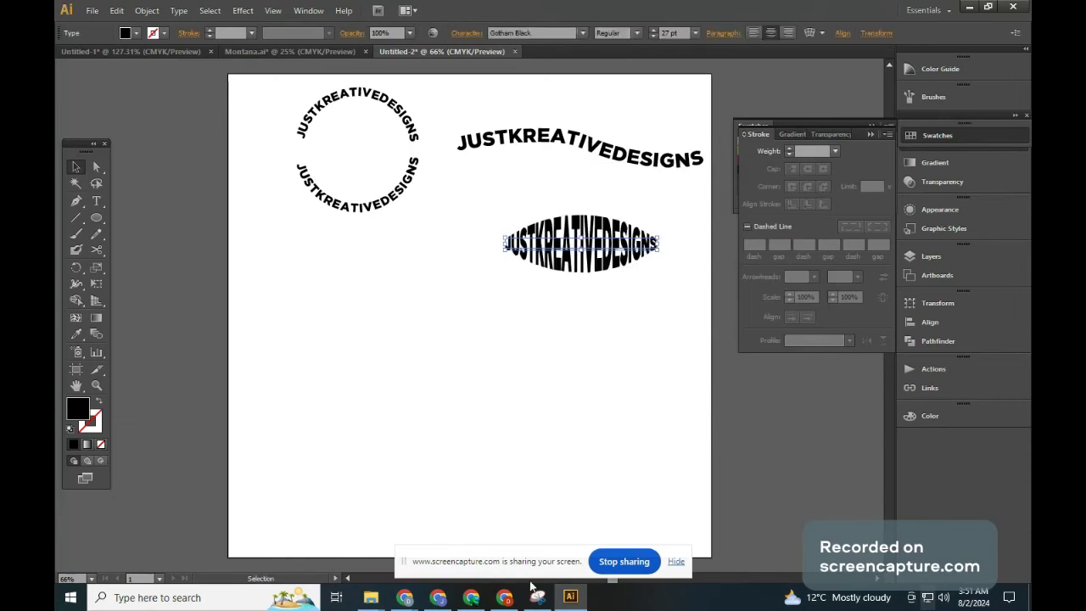
Step: Paste a new straight JUSTKREATIVEDESIGNS line lower on the artboard and scale it to about 48.81 pt
key("t")
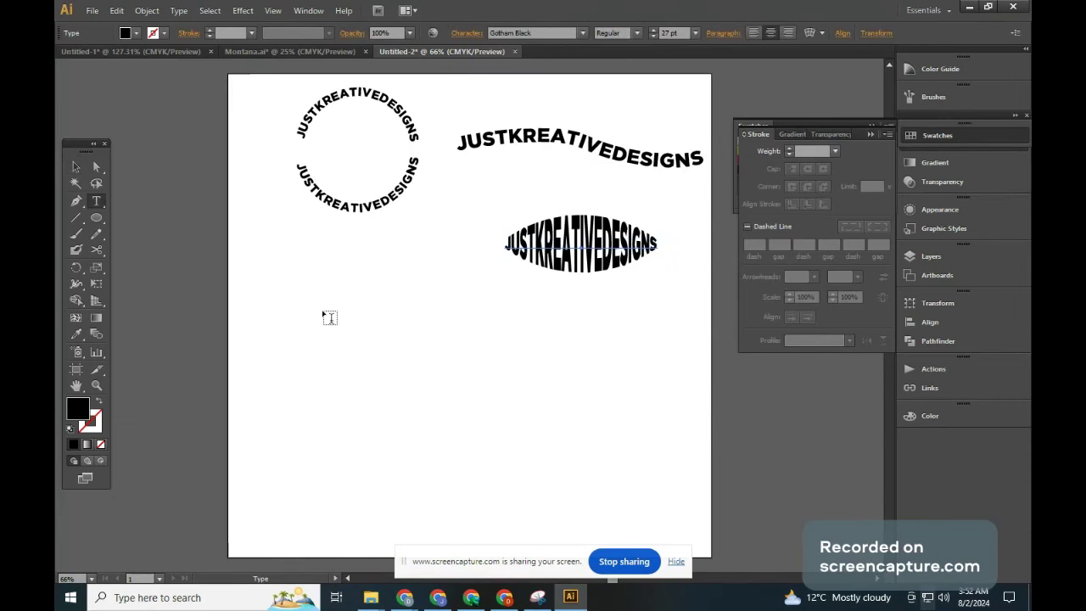
left_click(329, 318)
key("ctrl+v")
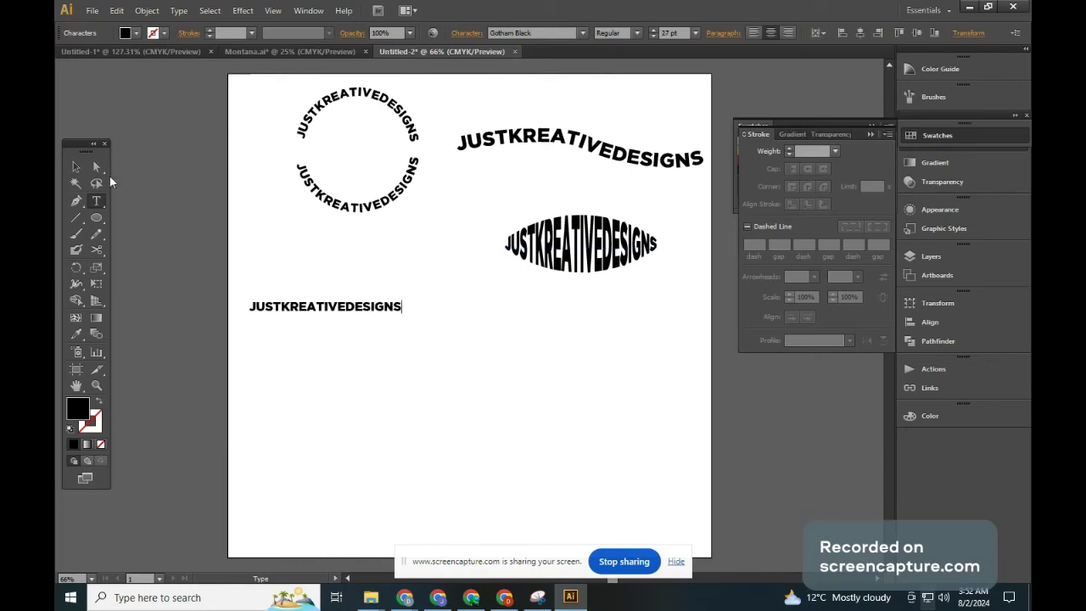
left_click(77, 167)
left_click_drag(393, 318, 472, 376)
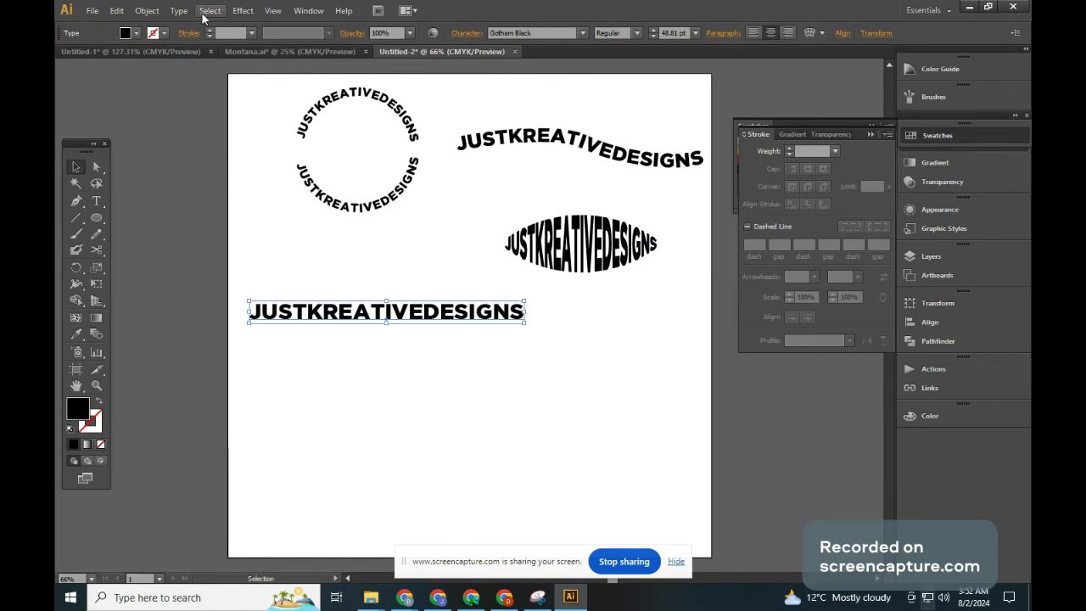
left_click(243, 10)
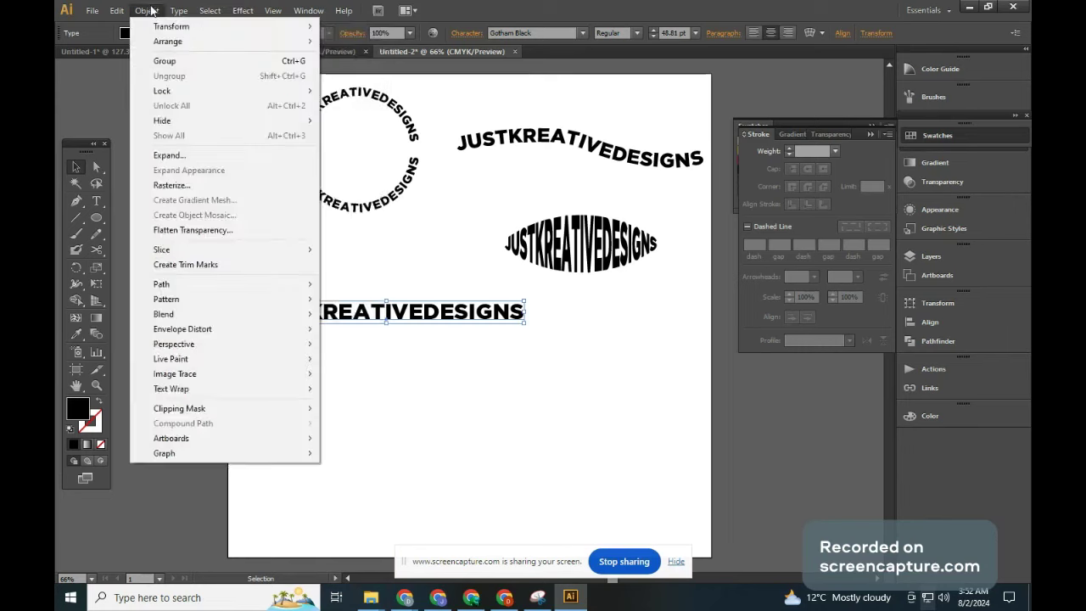
mouse_move(183, 328)
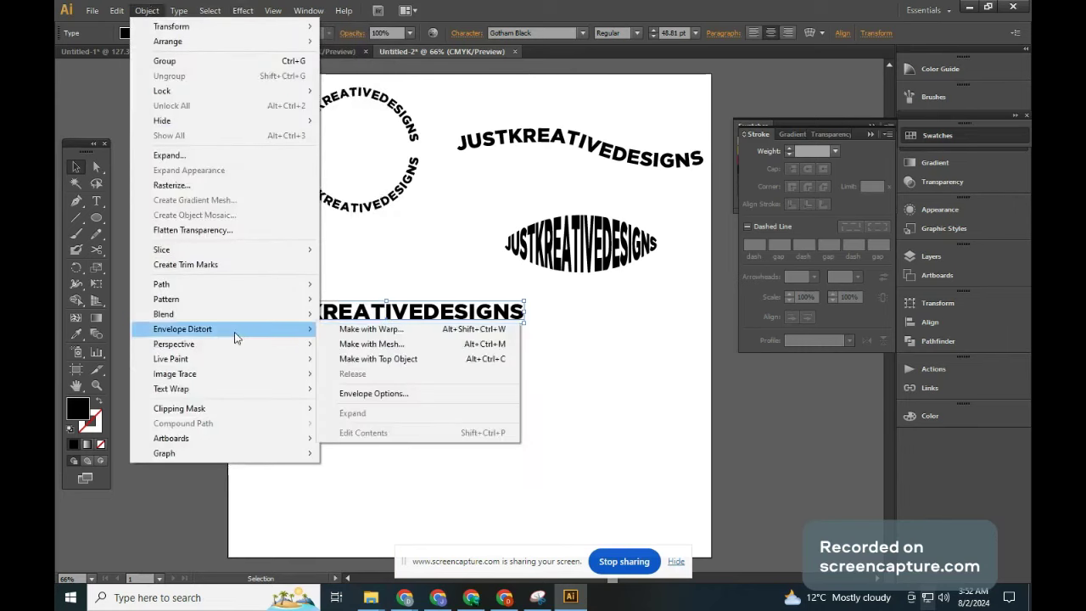
Step: Apply a 4×4 mesh envelope to the JUSTKREATIVEDESIGNS line and nudge it into place
left_click(431, 343)
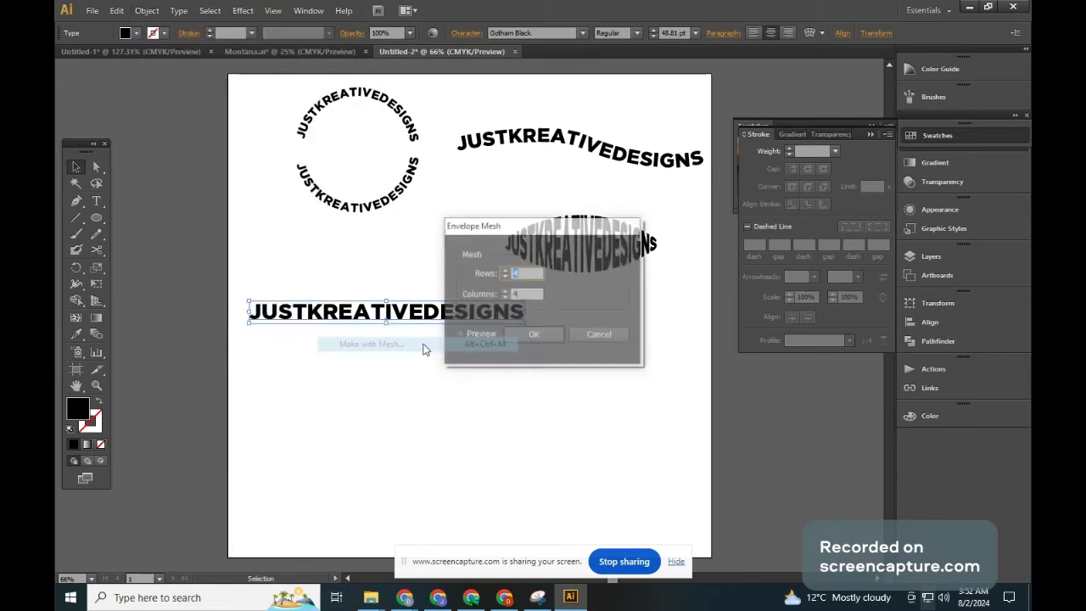
left_click(460, 335)
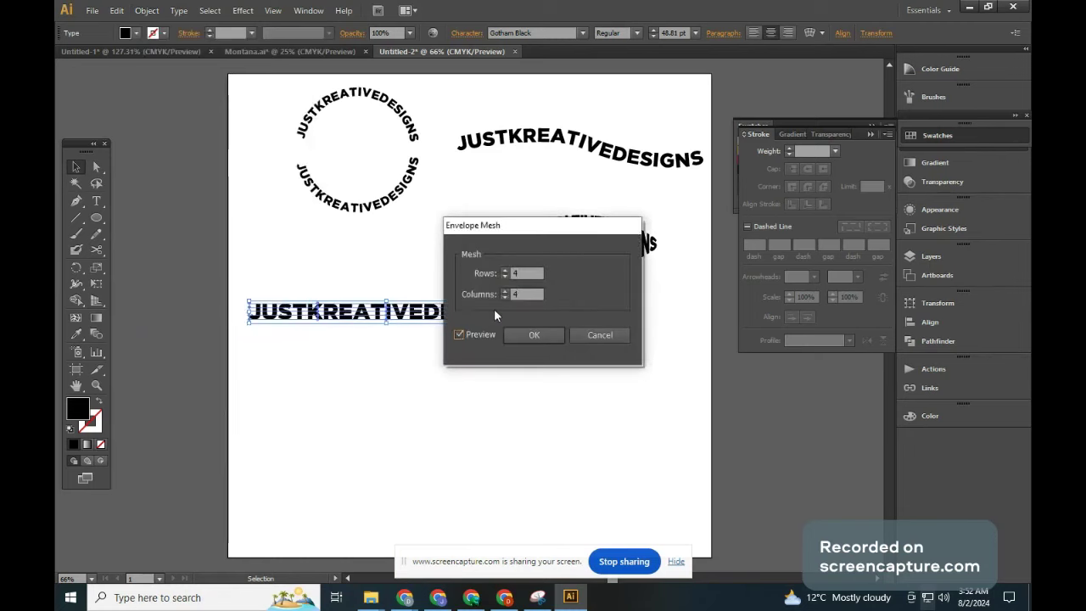
key("Return")
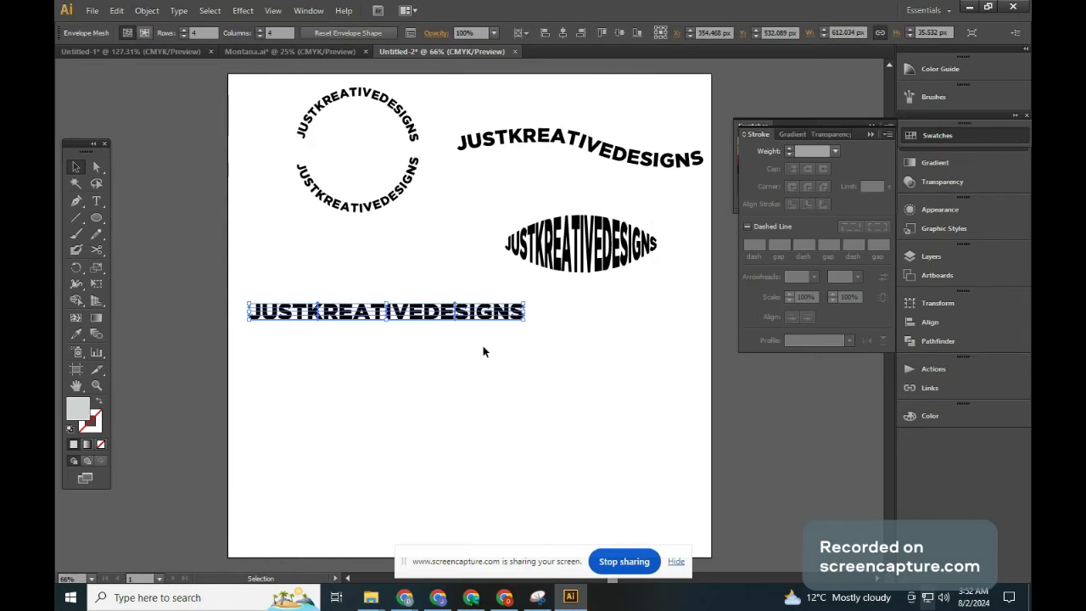
key("a")
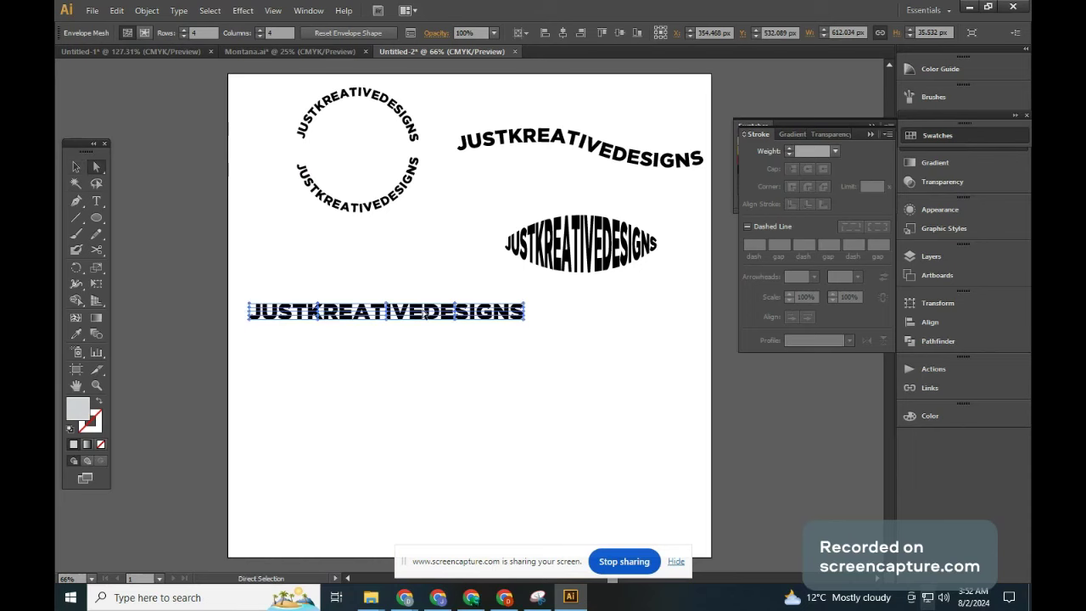
left_click_drag(427, 325, 458, 344)
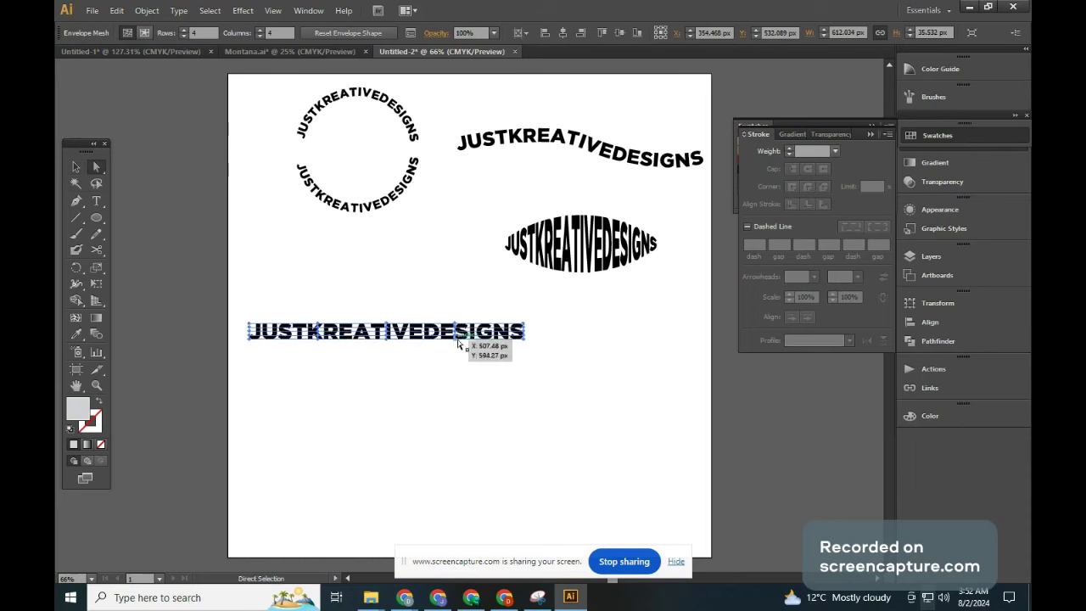
key("v")
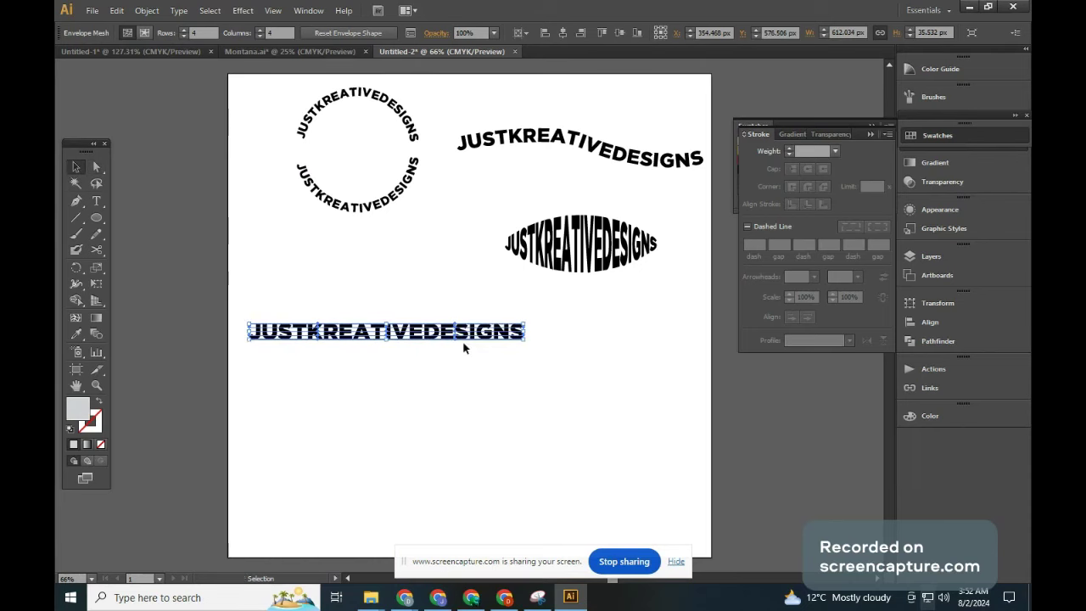
left_click_drag(461, 330, 459, 315)
Step: Swell the envelope's middle up and down and pull its right end downward
key("z")
left_click_drag(259, 293, 600, 393)
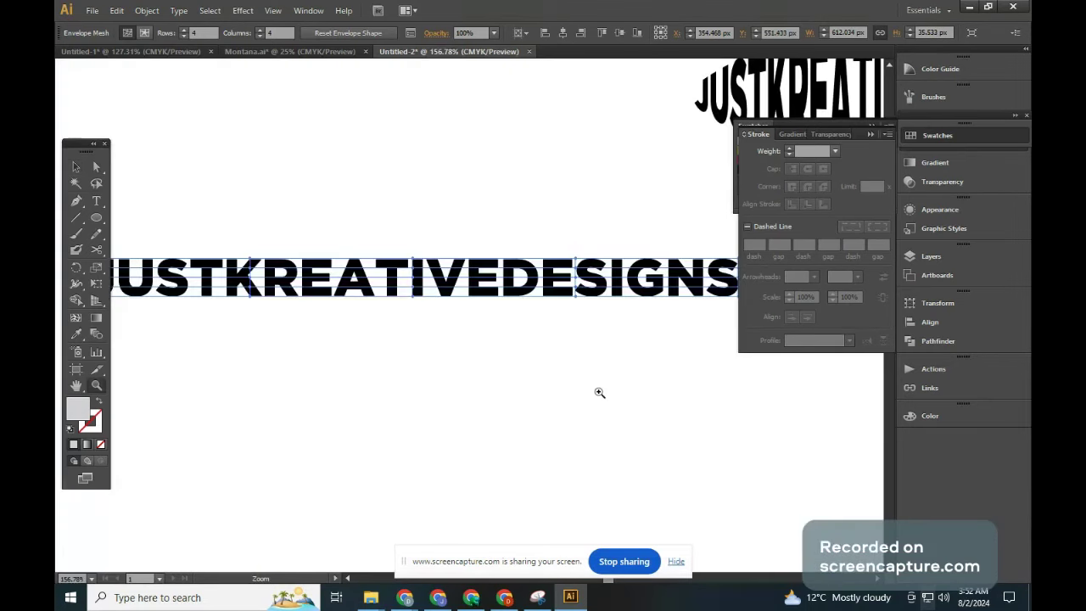
left_click(97, 168)
left_click_drag(414, 297, 413, 317)
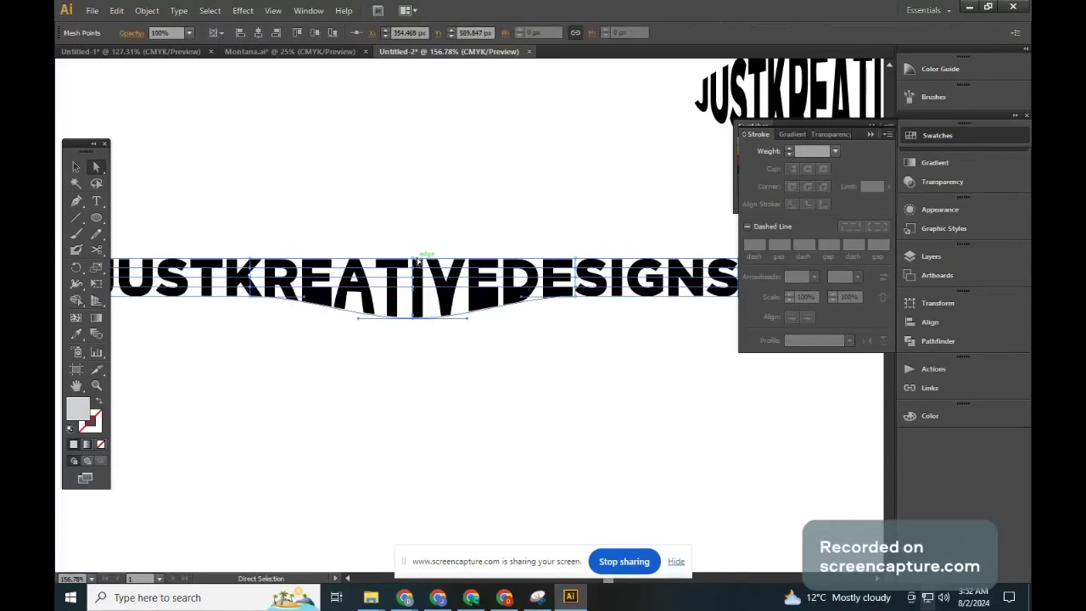
left_click_drag(417, 262, 416, 231)
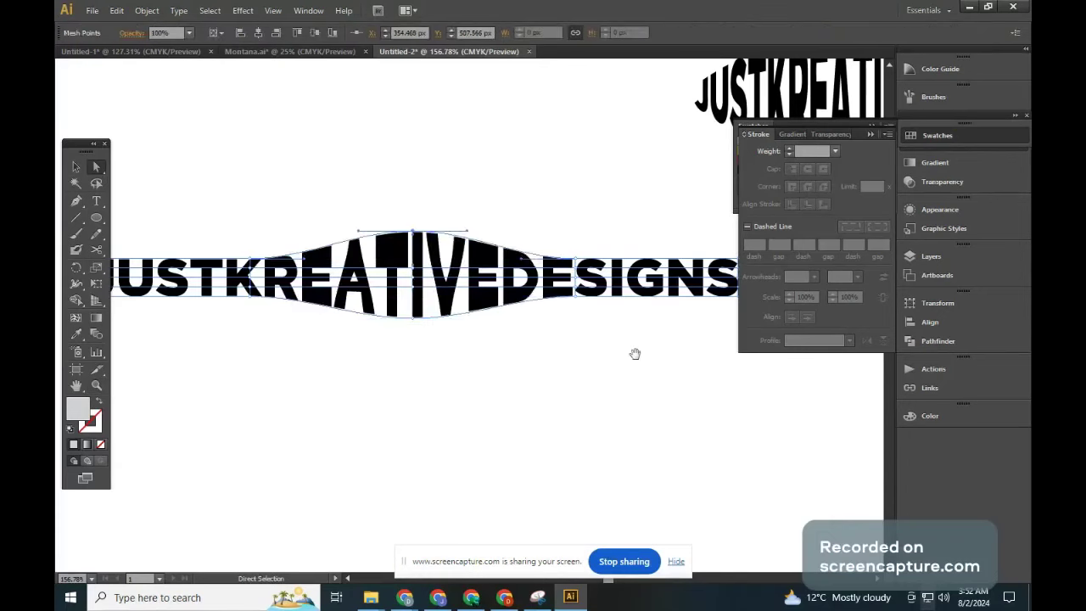
left_click_drag(634, 353, 468, 357)
left_click_drag(572, 309, 578, 361)
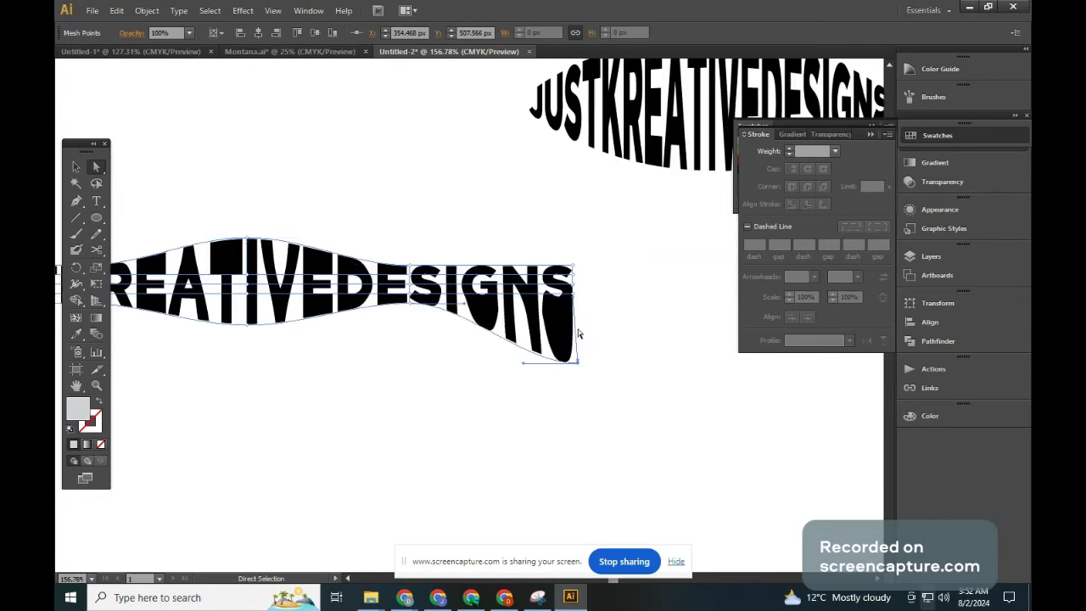
left_click_drag(566, 269, 556, 266)
Step: Distort the envelope's left end, then zoom back out to the whole page
scroll(623, 413, "left", 5)
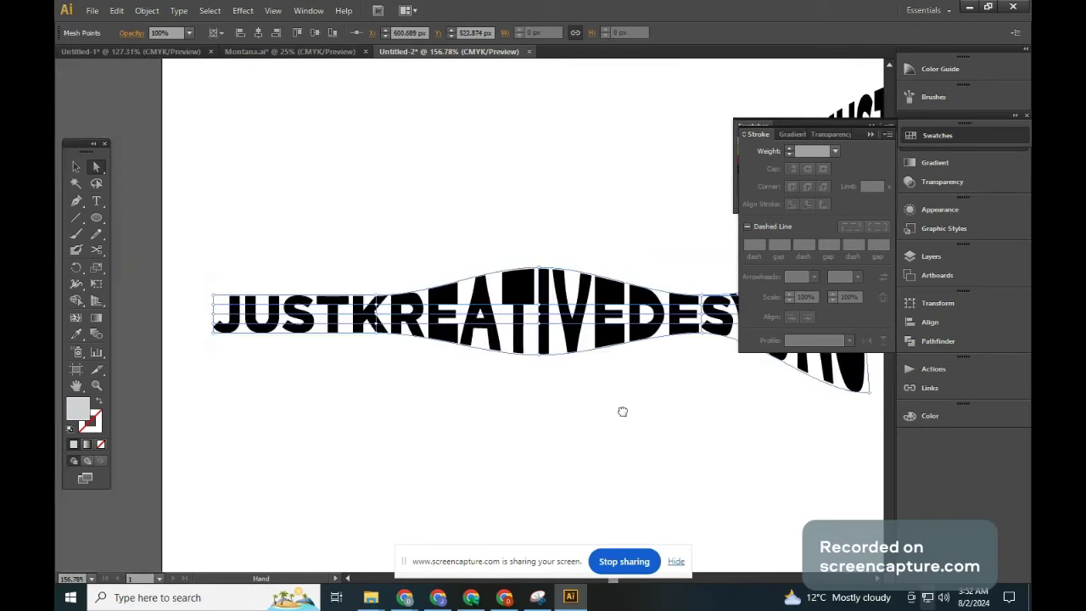
scroll(286, 314, "left", 2)
left_click_drag(286, 314, 298, 327)
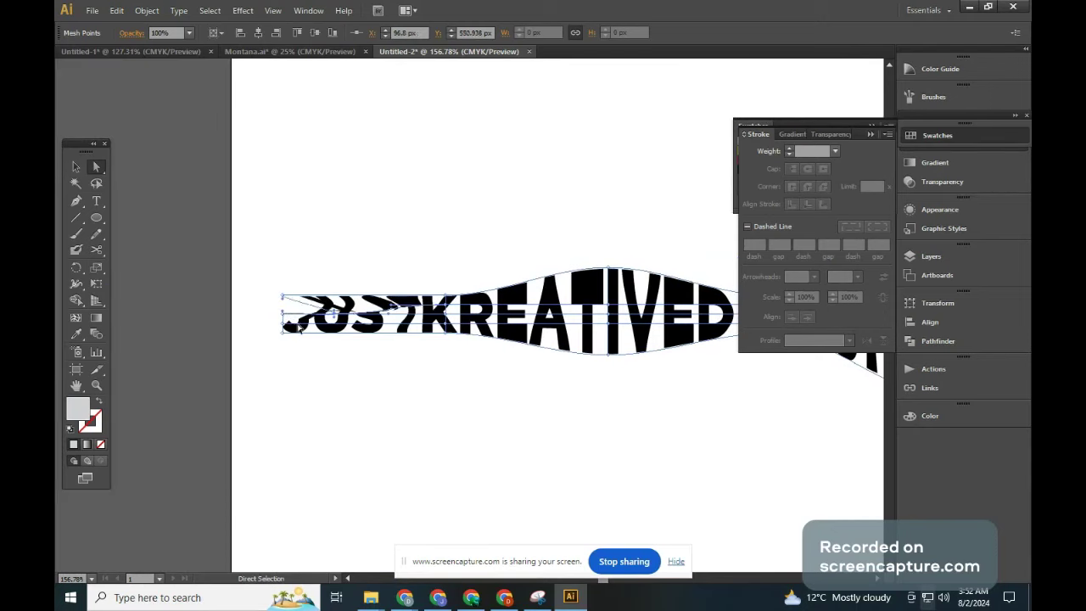
left_click(548, 427)
key("z")
left_click(523, 369, "alt")
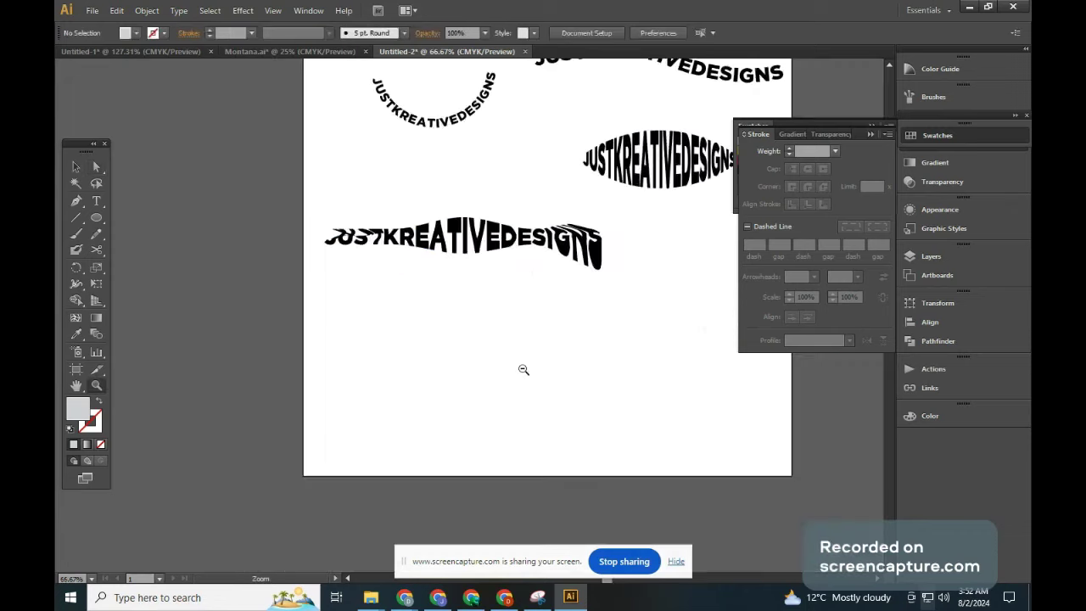
Step: Nudge one mesh point of the enveloped text, then deselect it
left_click(350, 185, "alt")
key("a")
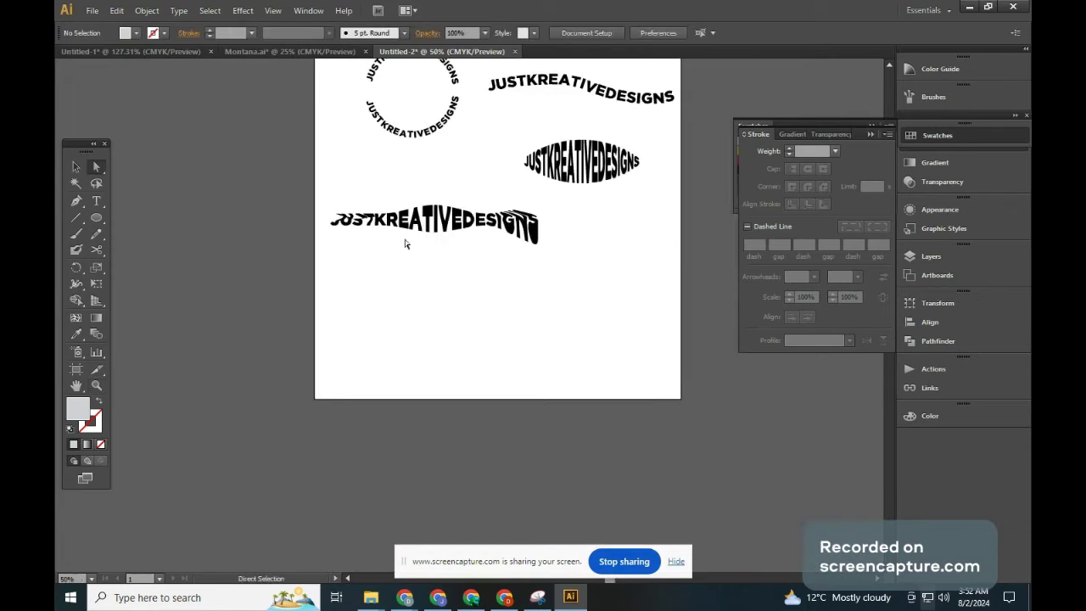
left_click(405, 238)
left_click_drag(434, 208, 443, 212)
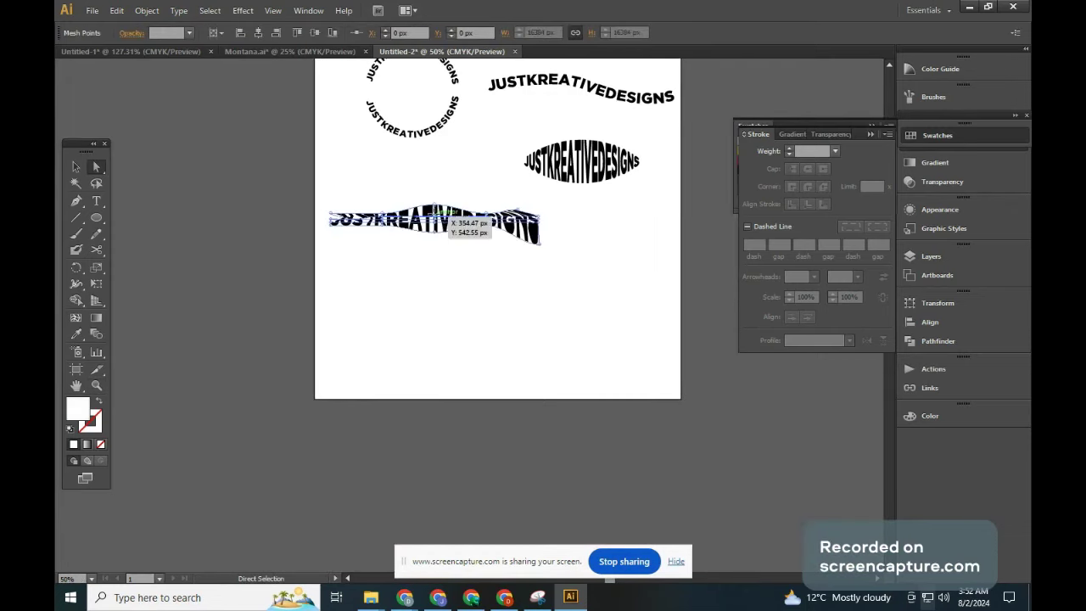
left_click(486, 325)
left_click(405, 597)
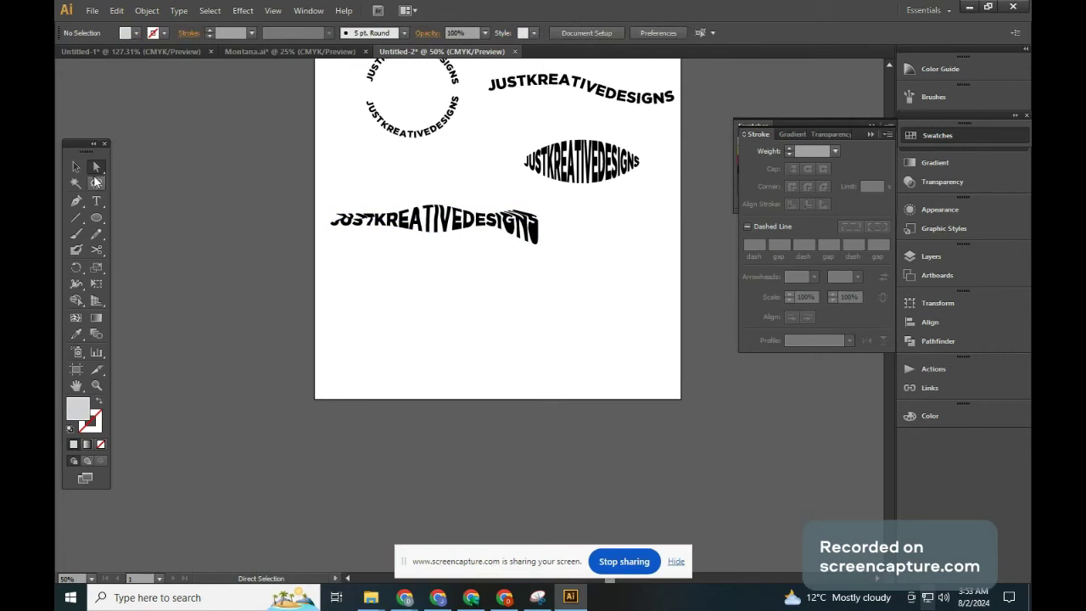
Step: Move the wavy path text to the artboard bottom, undoing a test retype to G
key("v")
mouse_move(544, 82)
left_mouse_down()
mouse_move(558, 130)
mouse_move(582, 100)
mouse_move(499, 326)
left_mouse_up()
double_click(497, 326)
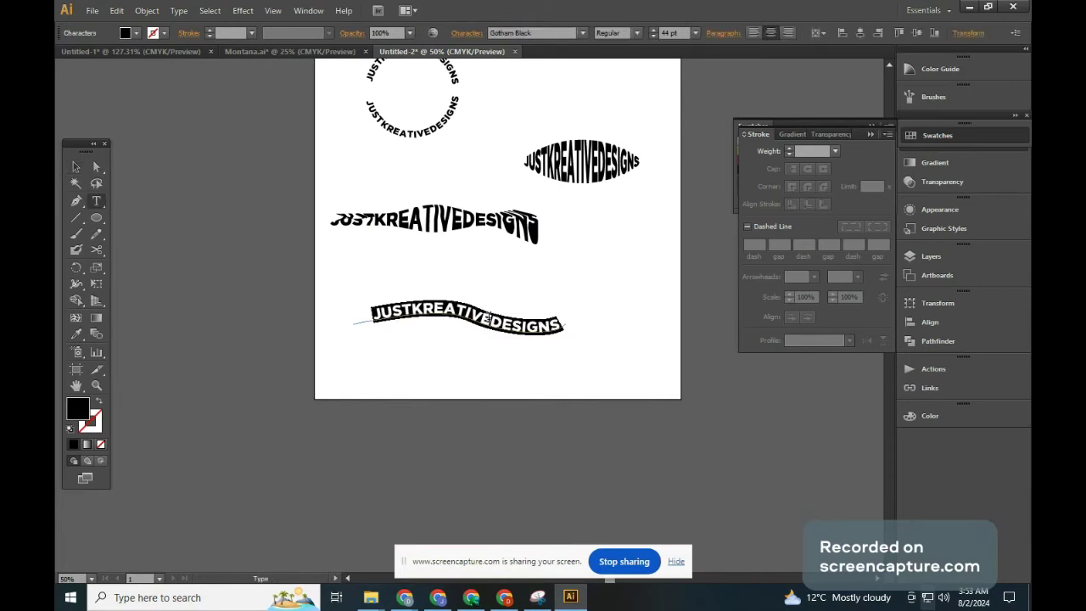
type("G")
key("Escape")
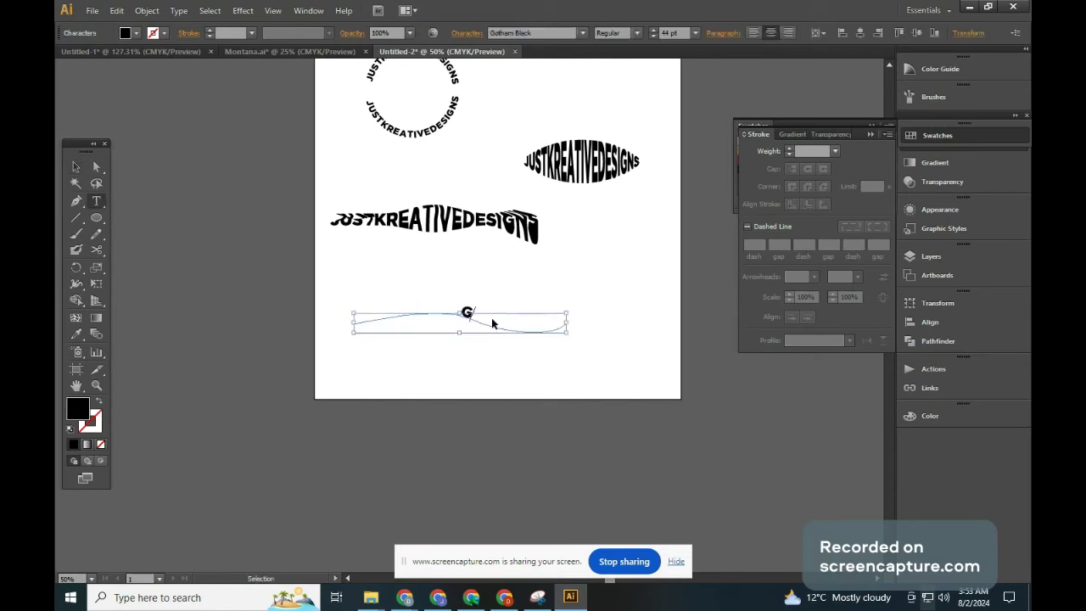
key("ctrl+z")
left_click(74, 167)
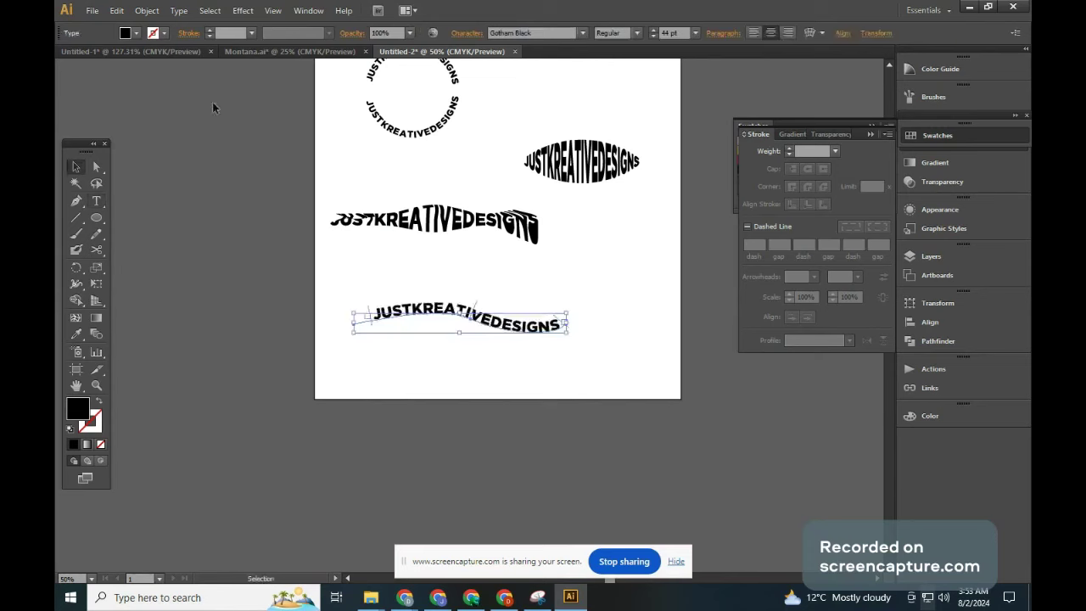
Step: Isolate the wavy text and test-move the letter D out, then undo it
left_click(146, 12)
left_click(117, 11)
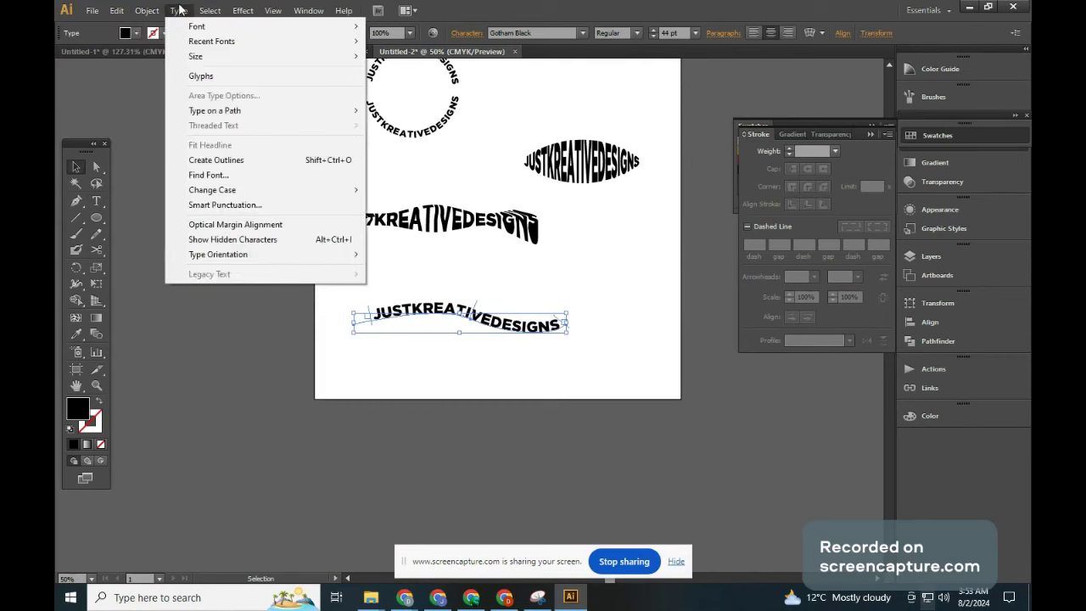
left_click(225, 160)
left_click(490, 368)
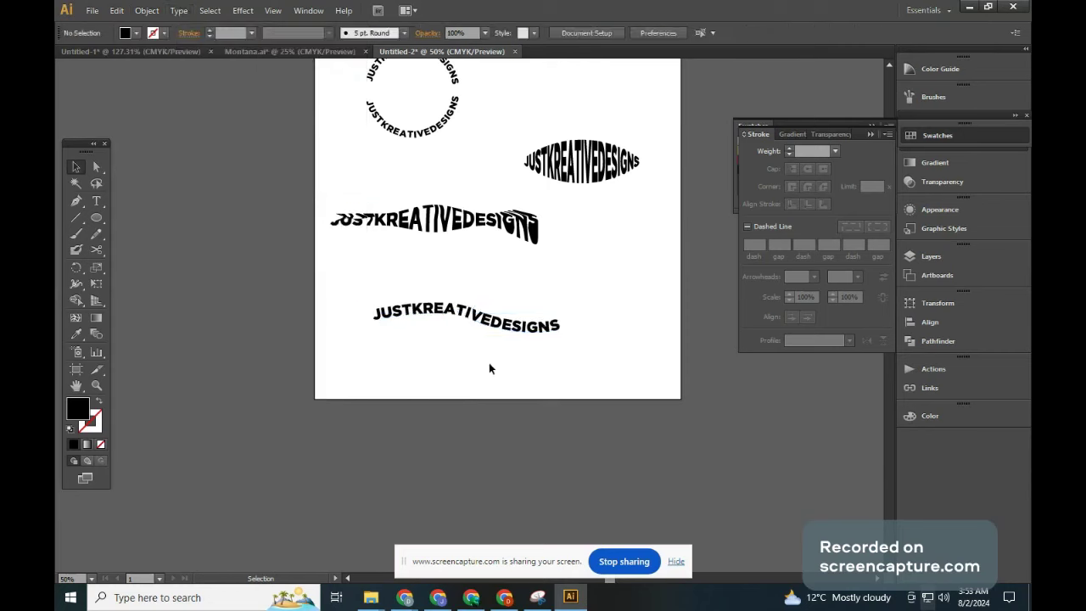
double_click(495, 324)
left_click(500, 325)
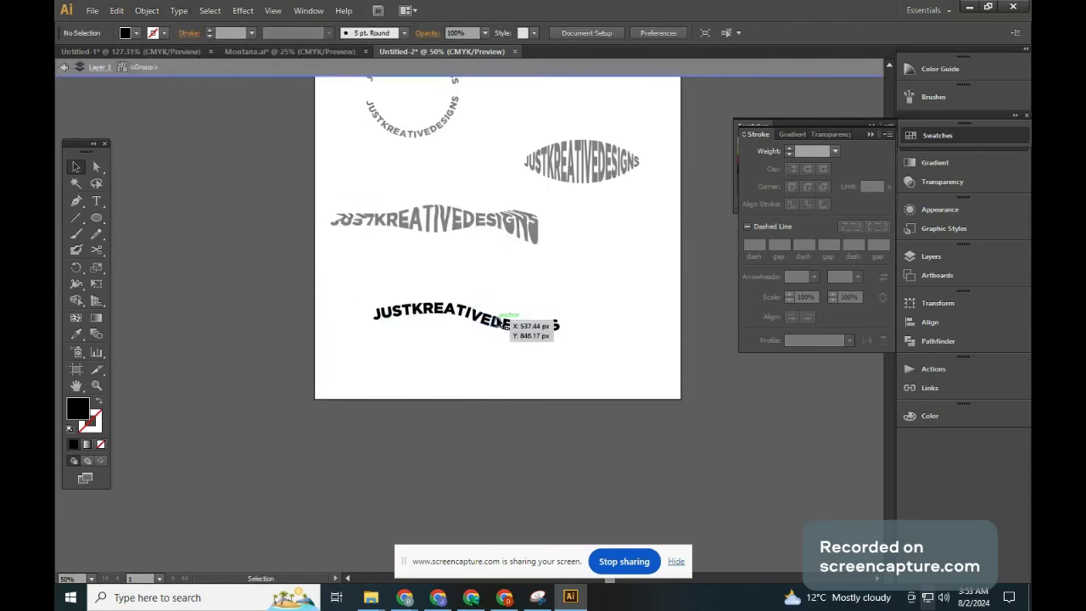
left_click_drag(505, 323, 569, 237)
key("ctrl+shift+a")
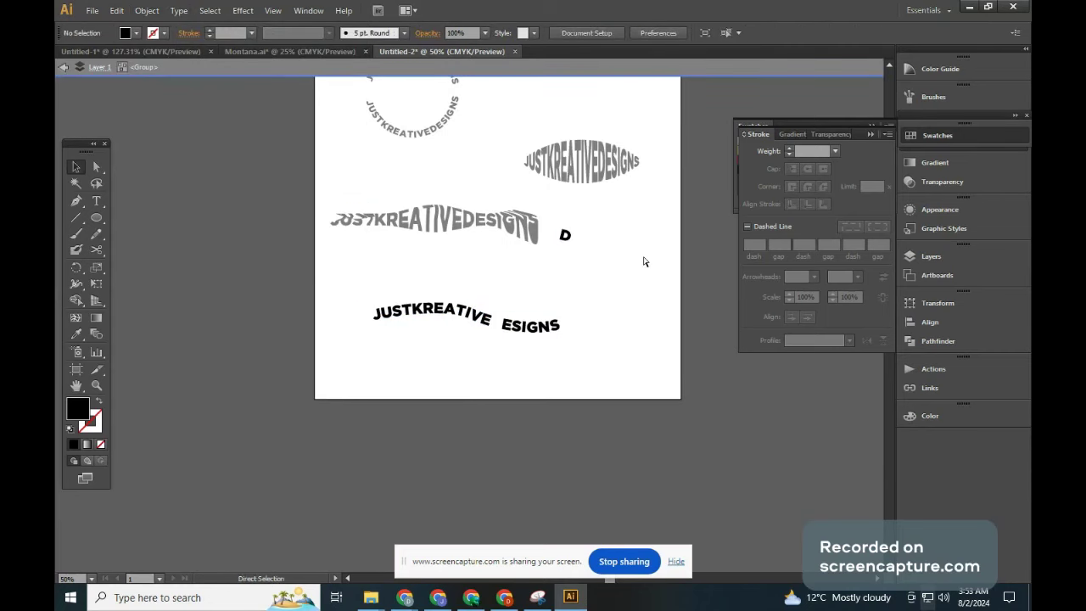
key("ctrl+z")
left_click(643, 376)
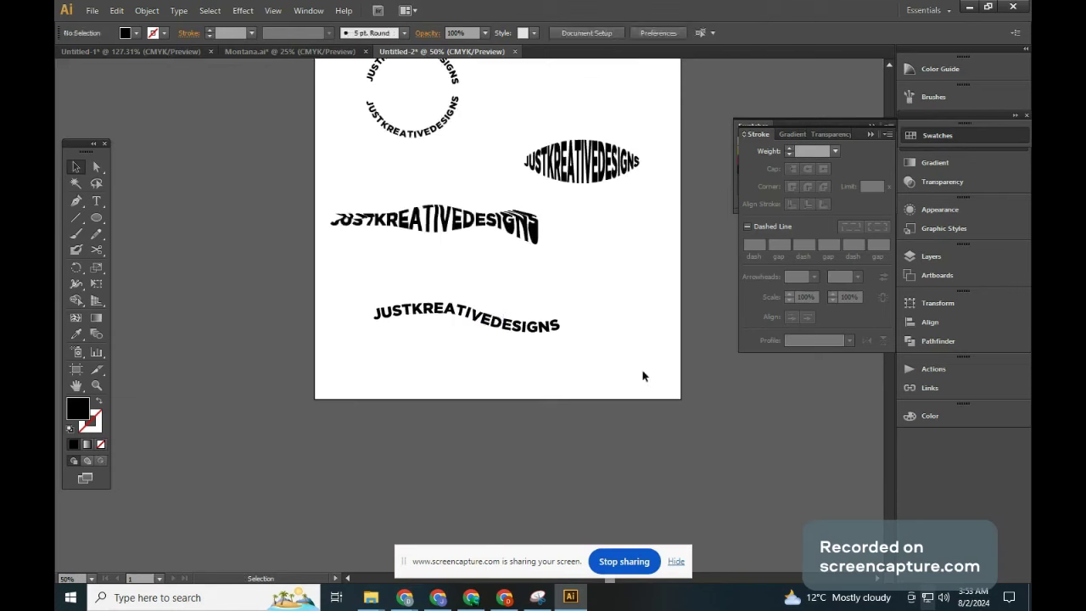
Step: Convert the bottom wavy JUSTKREATIVEDESIGNS text to outlines
left_click(527, 325)
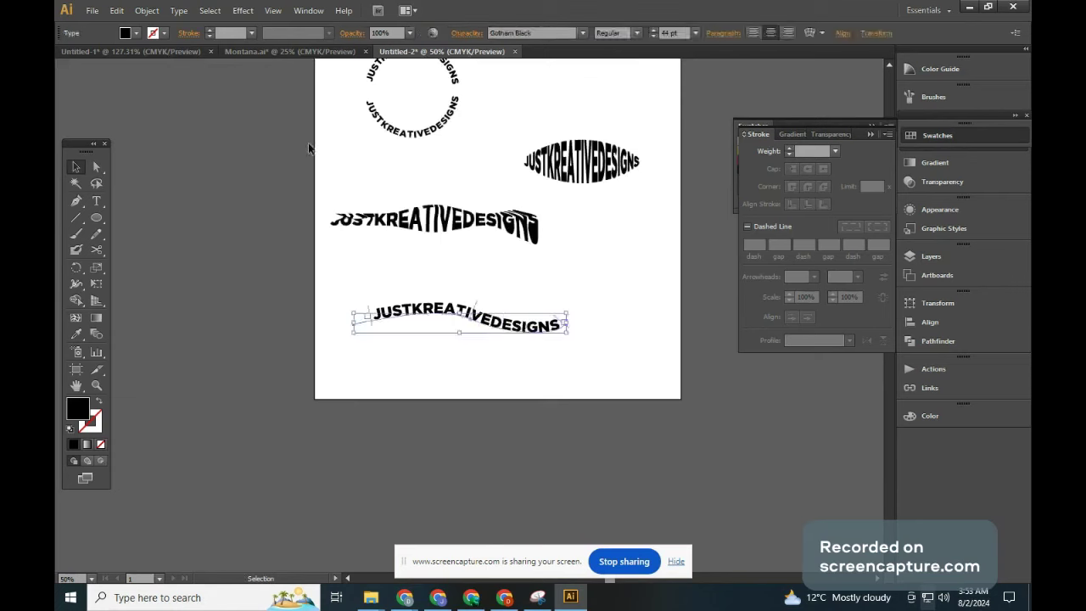
left_click(147, 11)
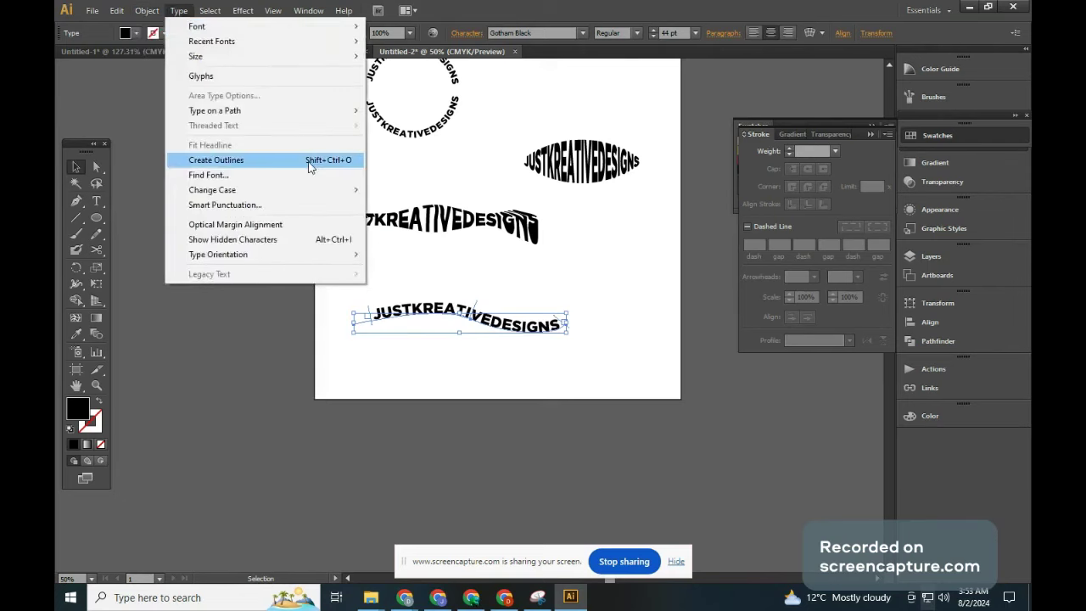
left_click(310, 166)
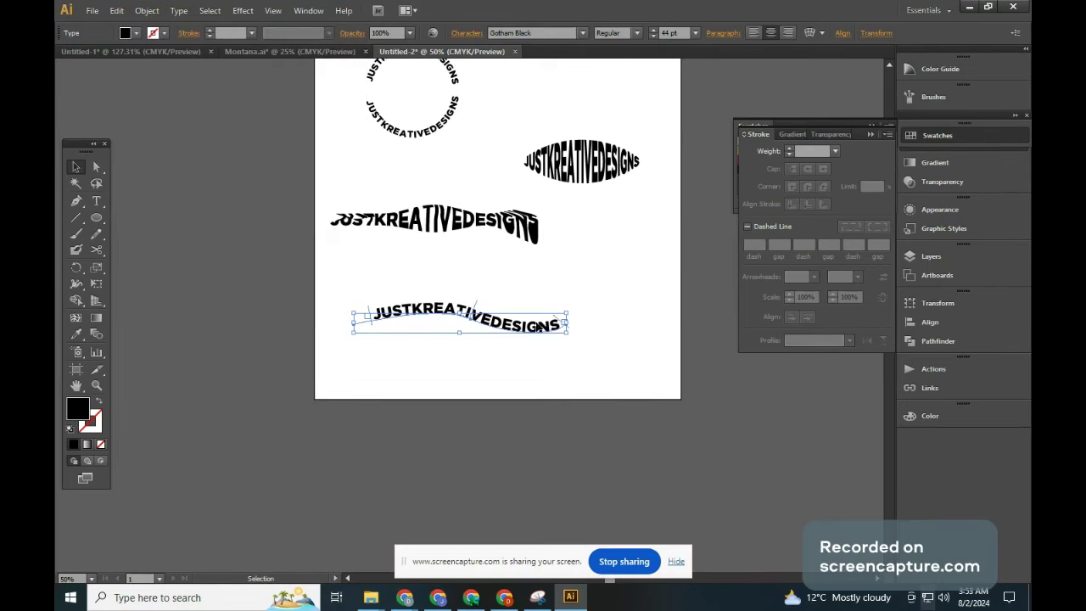
left_click(585, 331)
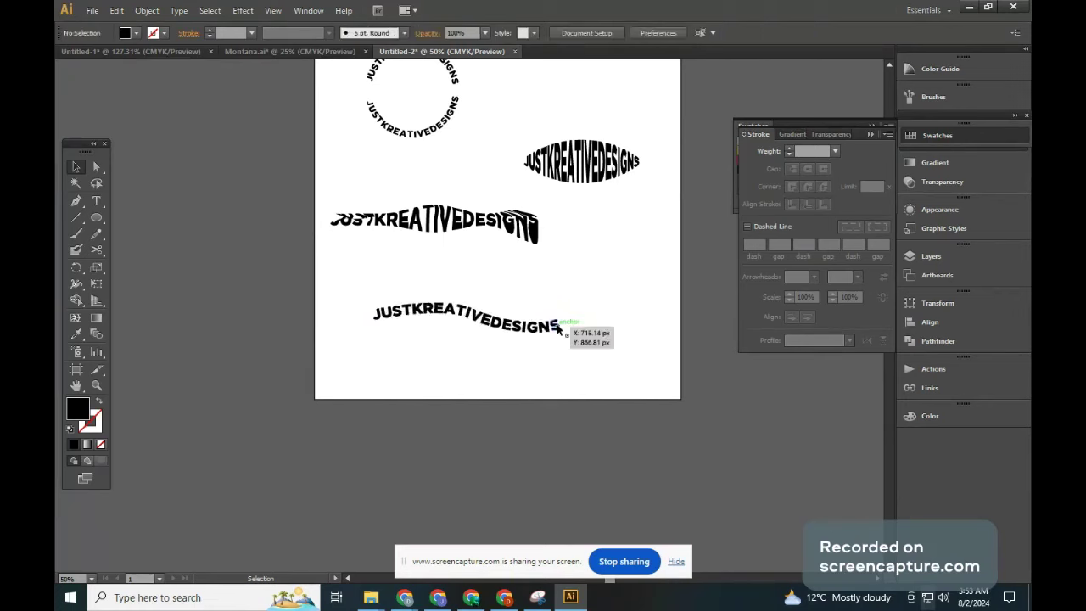
Step: Ungroup the outlined letters and test-move the S, then undo the move
left_click(558, 326)
left_click(116, 10)
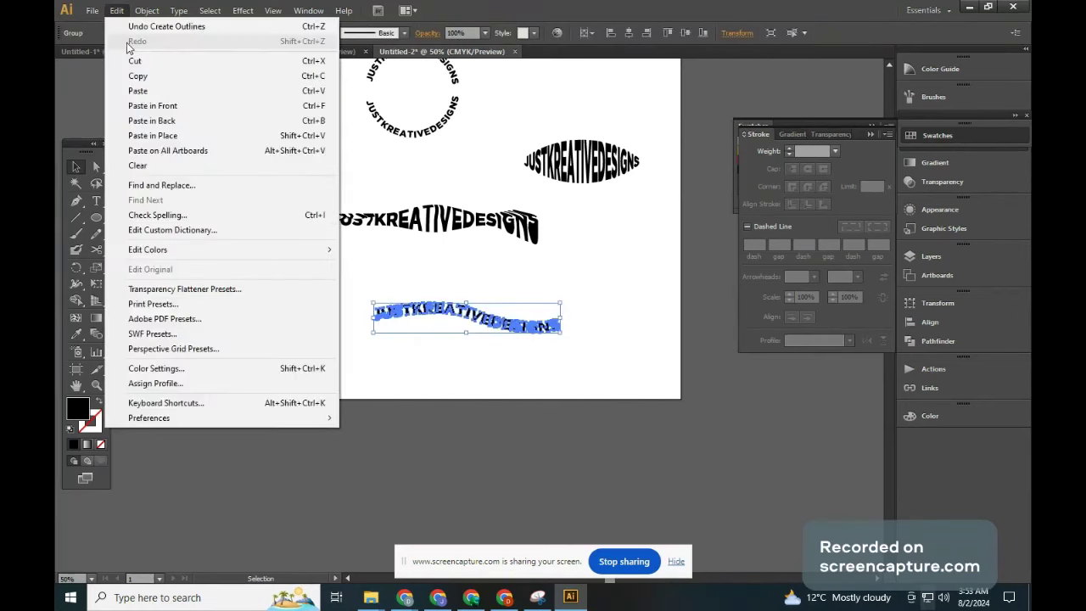
left_click(147, 10)
left_click(169, 76)
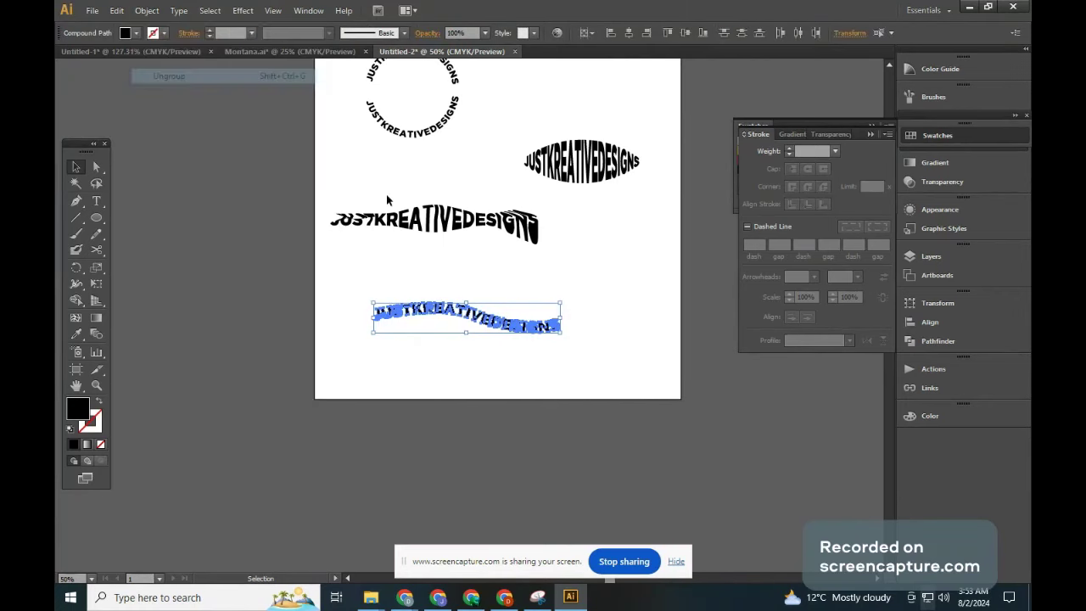
left_click(387, 200)
left_click_drag(561, 330, 648, 334)
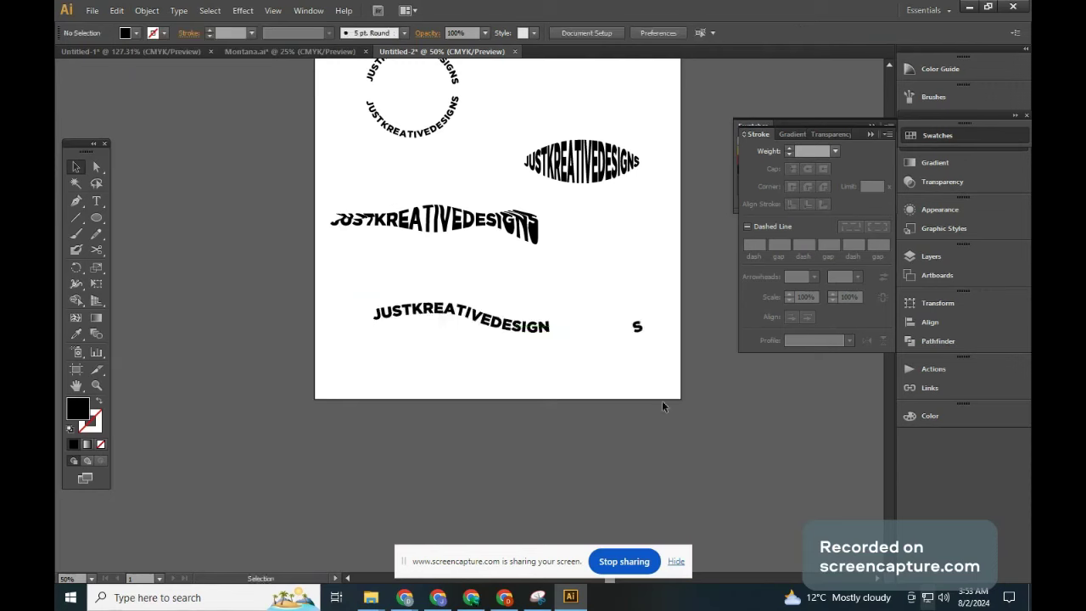
key("ctrl+z")
double_click(582, 161)
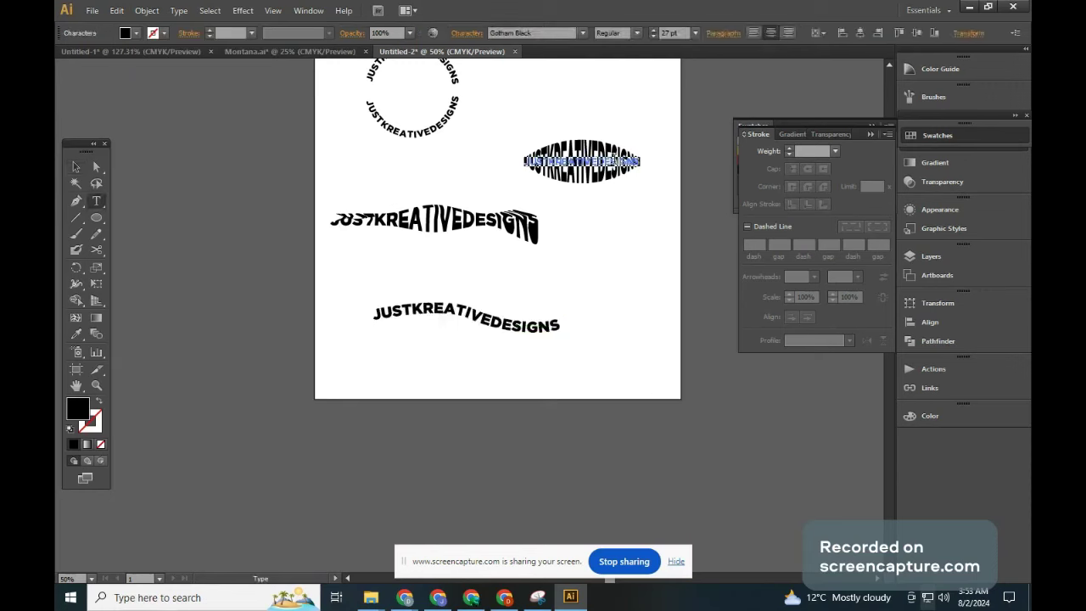
Step: Test deleting the bulging envelope text, then restore it
key("BackSpace")
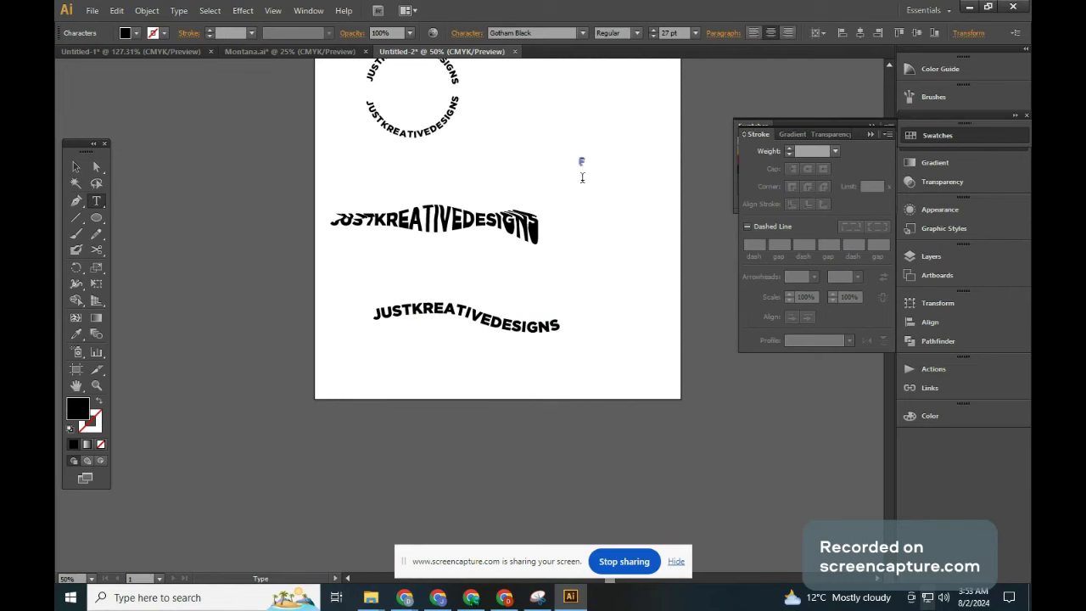
key("ctrl+z")
left_click(76, 168)
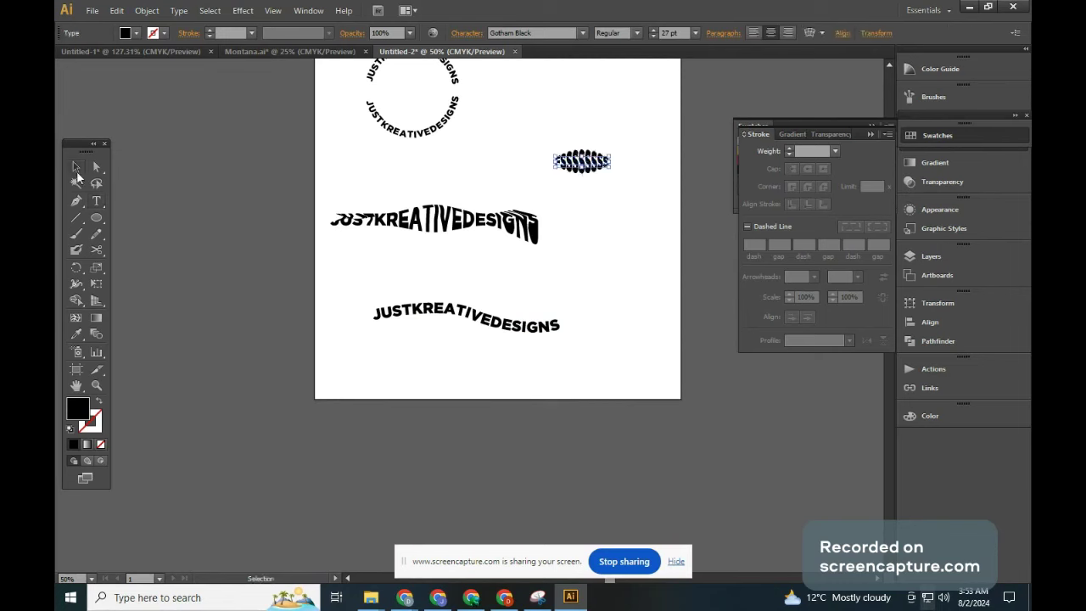
left_click(636, 234)
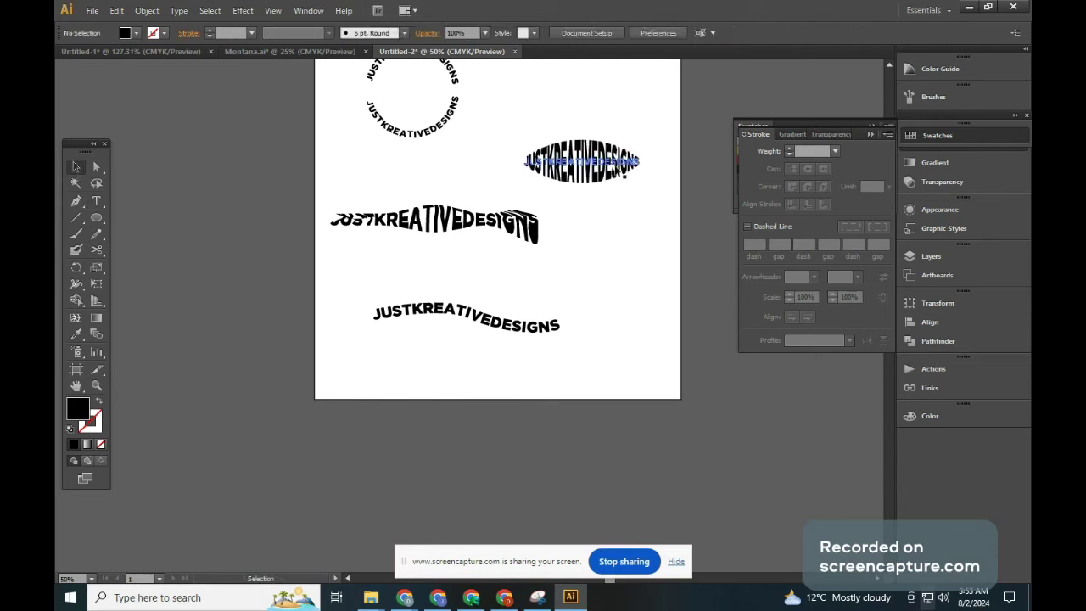
Step: Outline the top-right bulging text, then undo a test reshape inside isolation mode
left_click(582, 161)
left_click(179, 11)
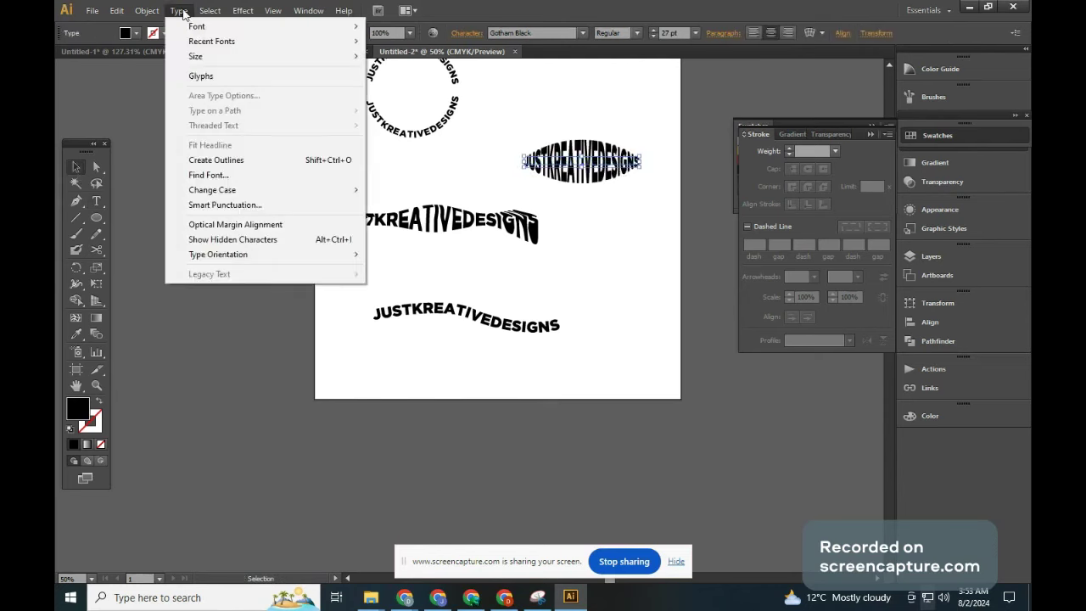
left_click(238, 164)
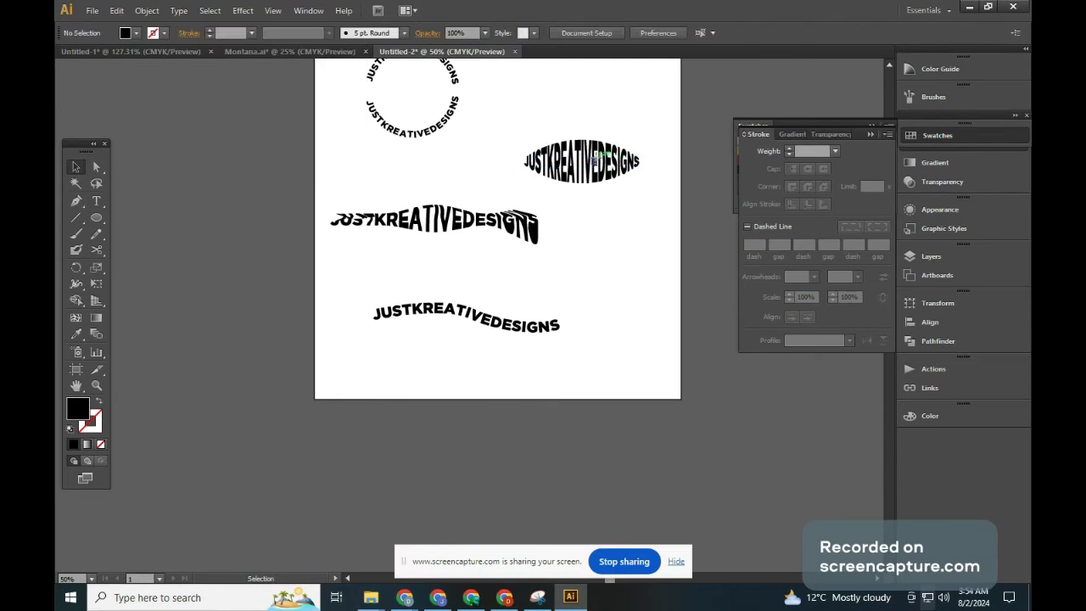
double_click(594, 160)
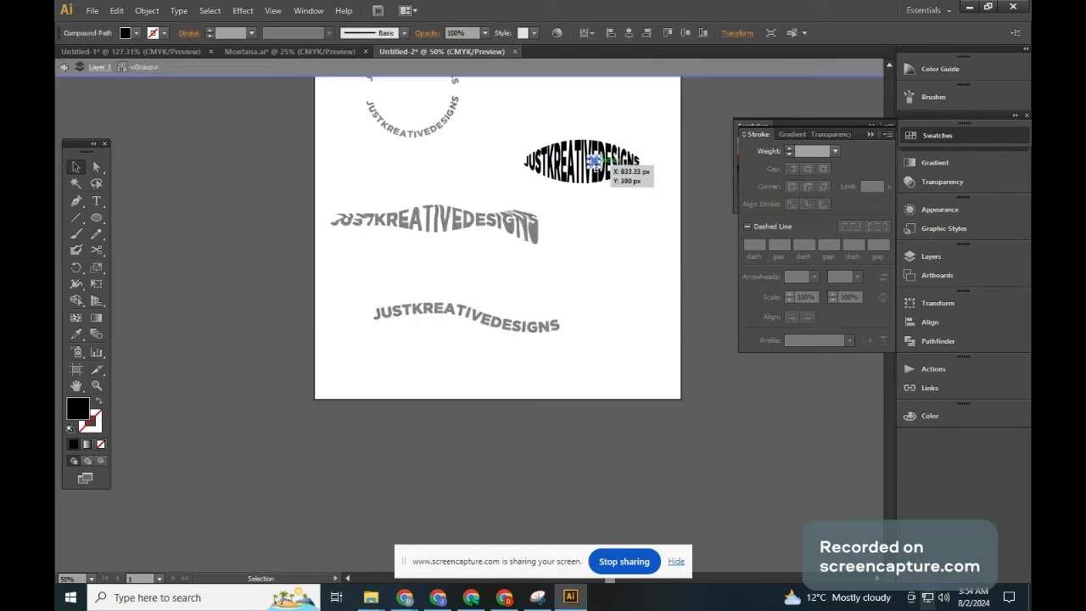
left_click_drag(595, 161, 716, 313)
key("ctrl+z")
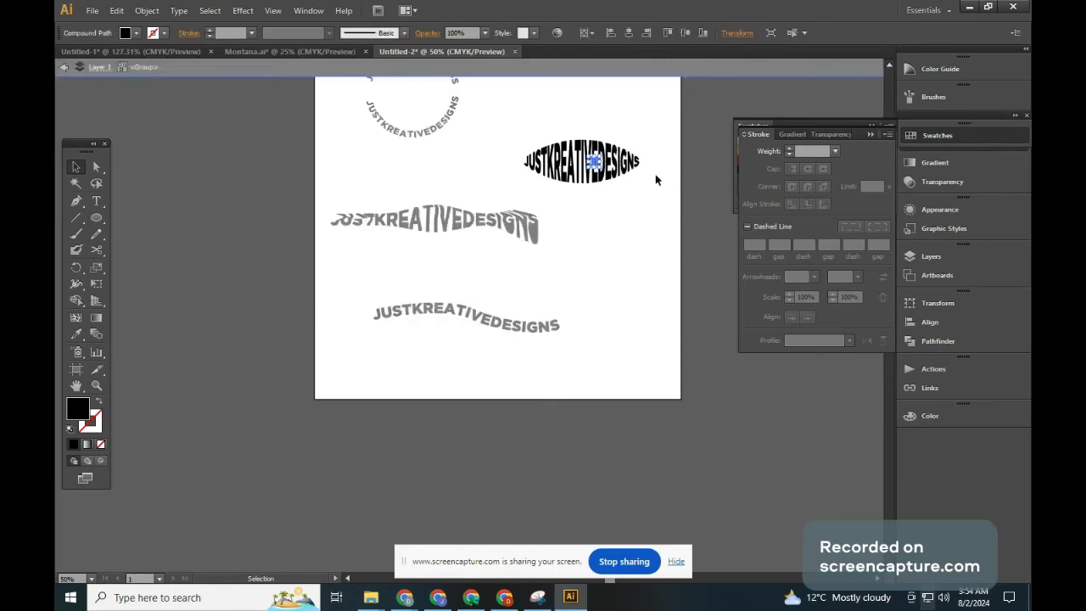
key("Escape")
left_click(573, 351)
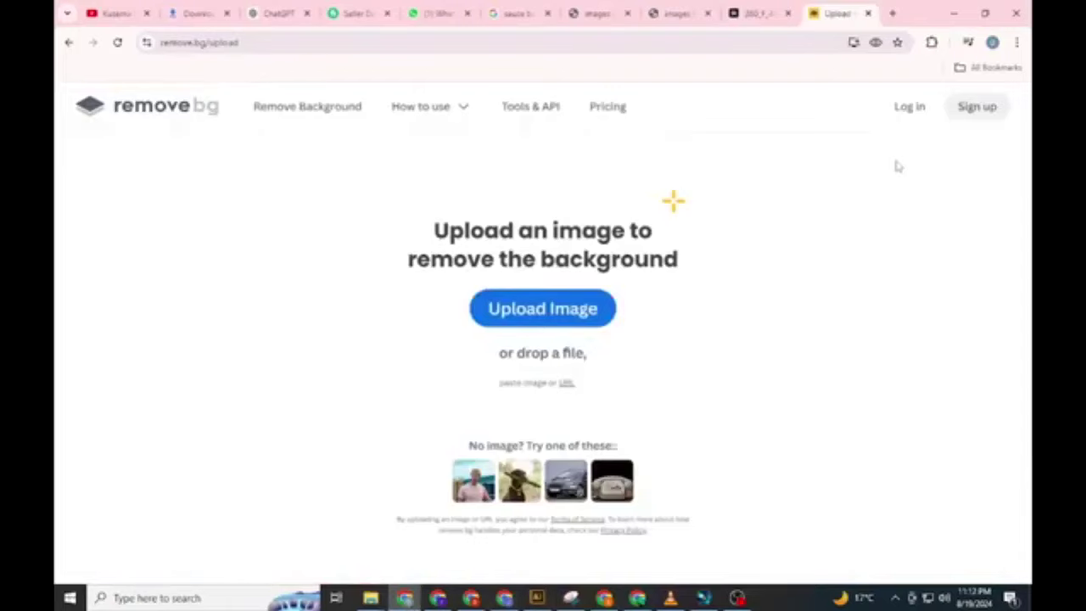
Step: Copy the ketchup image URL and submit it to remove.bg for background removal
left_click(762, 14)
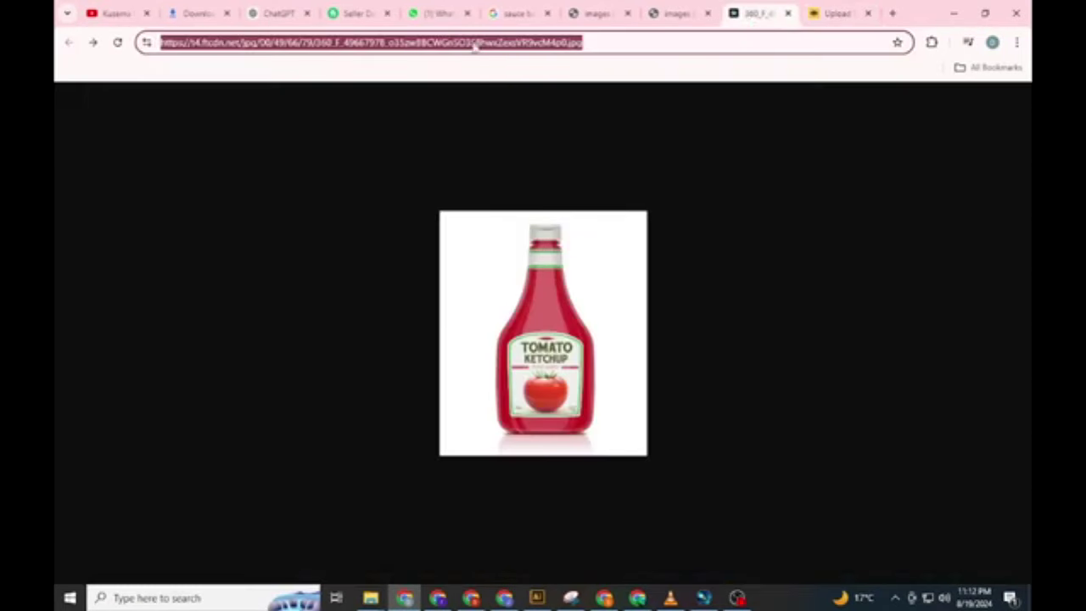
right_click(473, 47)
left_click(515, 168)
left_click(833, 13)
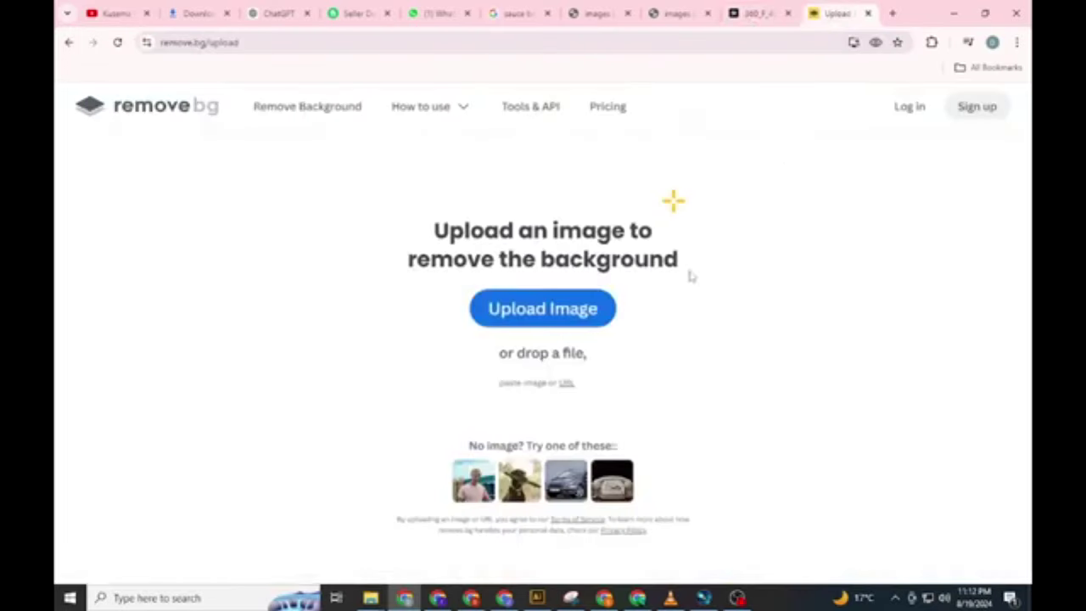
left_click(567, 384)
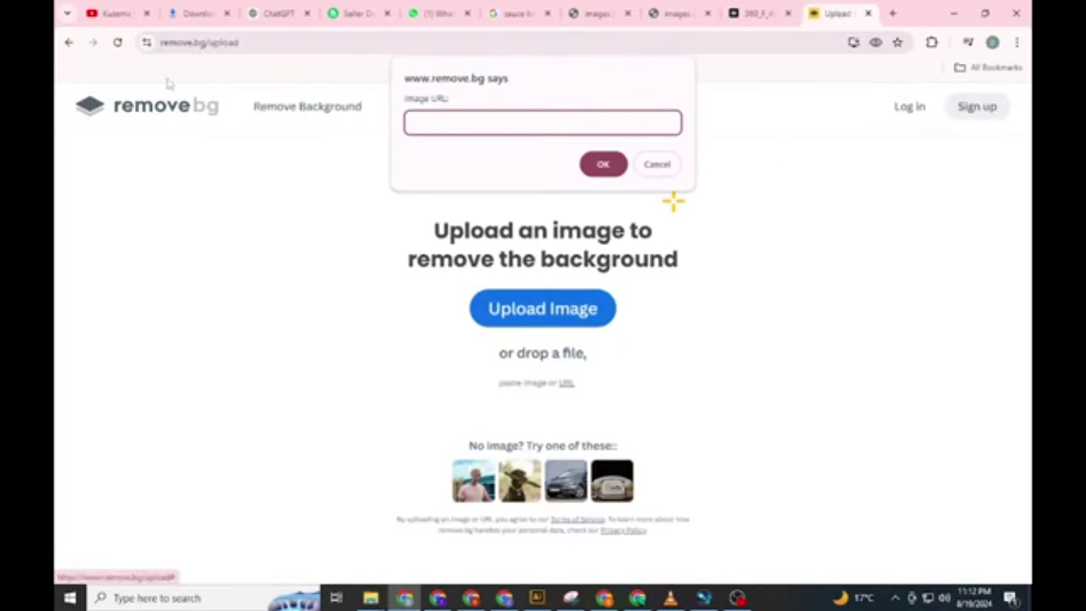
right_click(497, 123)
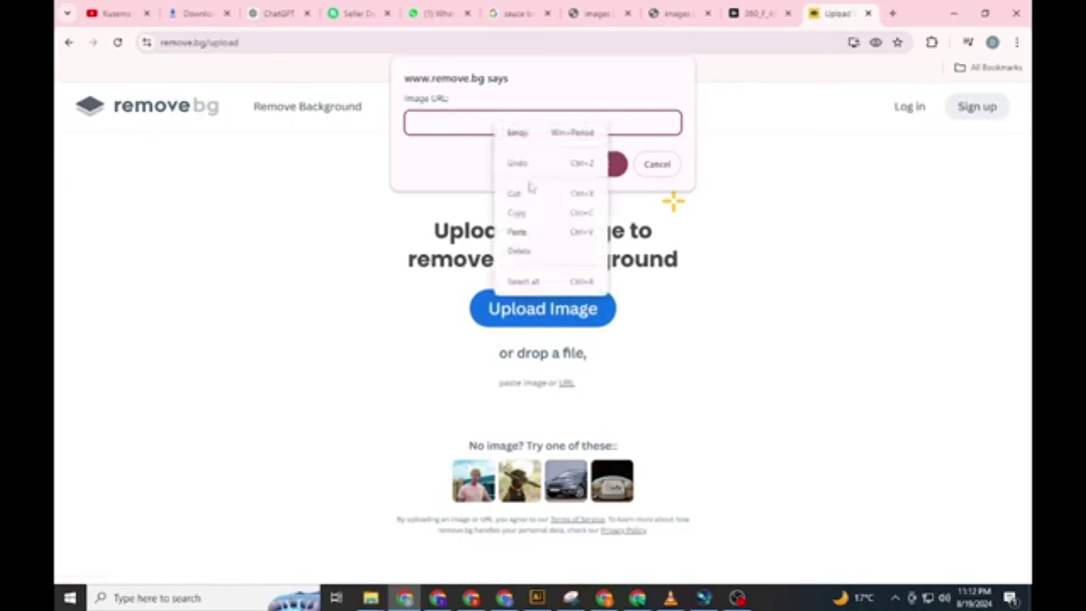
left_click(517, 230)
left_click(604, 165)
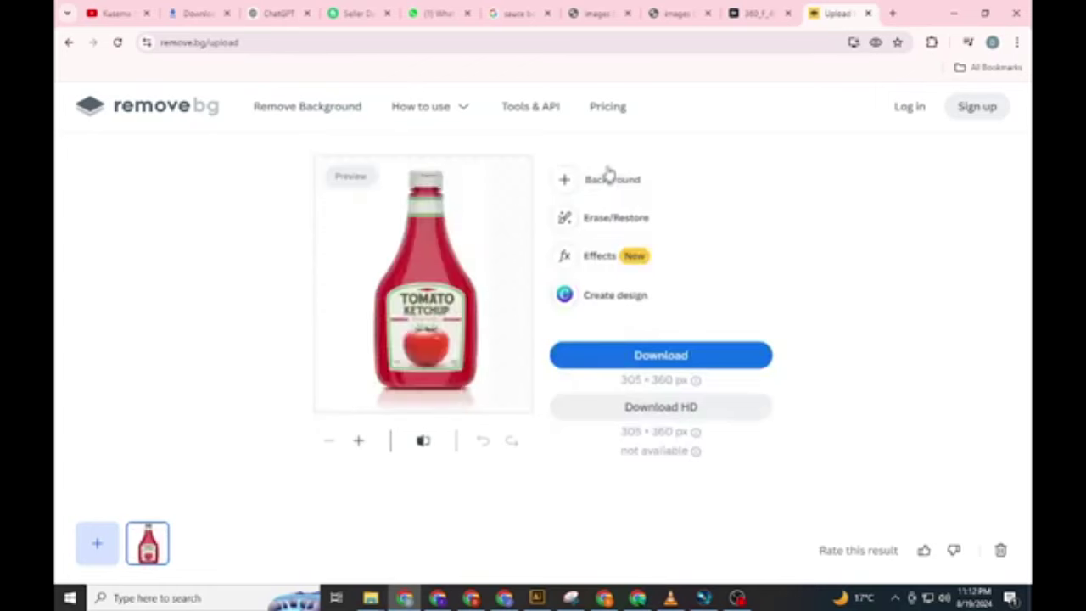
Step: Download the transparent ketchup PNG and drag it from its folder toward Illustrator
left_click(650, 364)
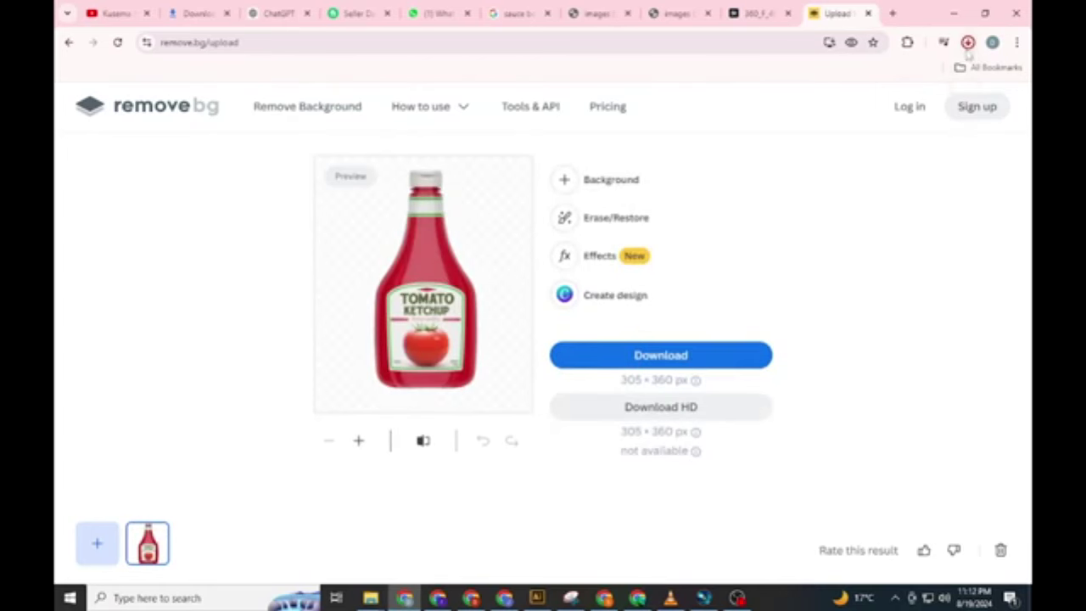
left_click(968, 44)
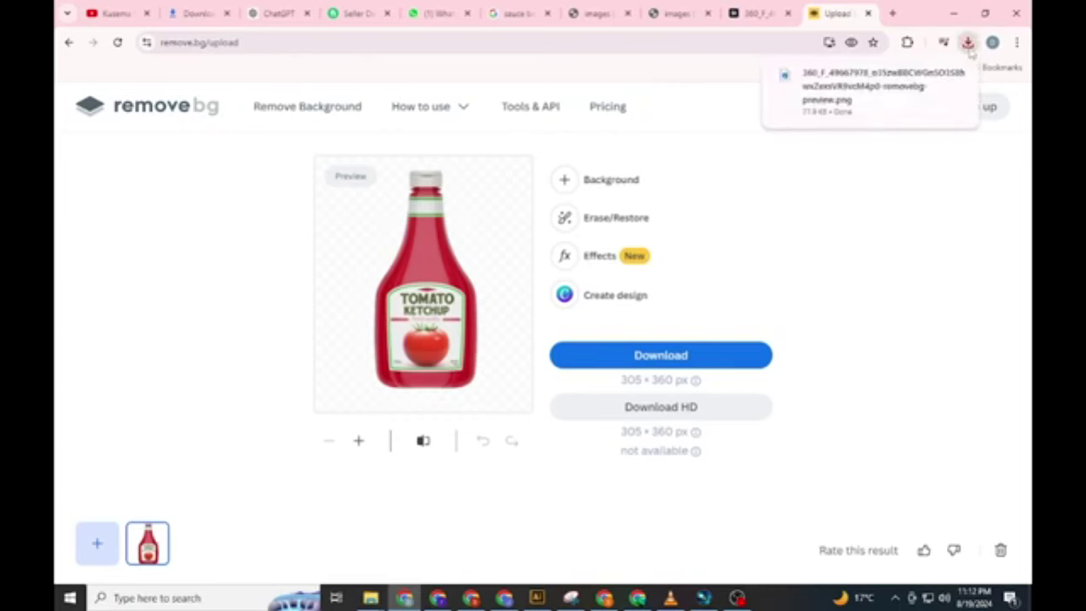
left_click(932, 75)
left_click_drag(454, 286, 533, 584)
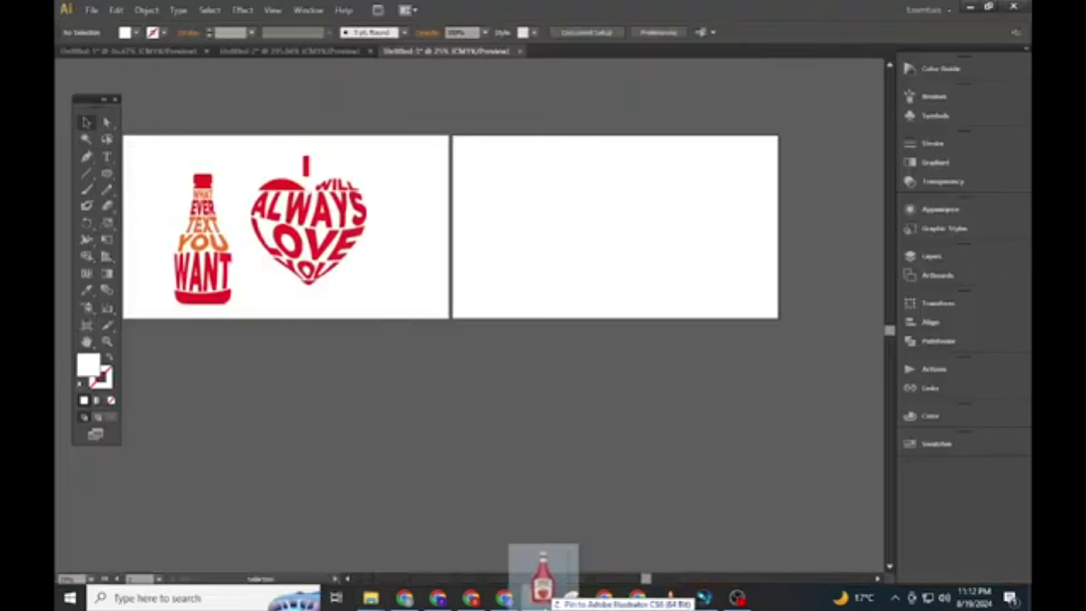
Step: Place the ketchup PNG on the artboard, enlarge it, and select it
left_click_drag(533, 584, 548, 280)
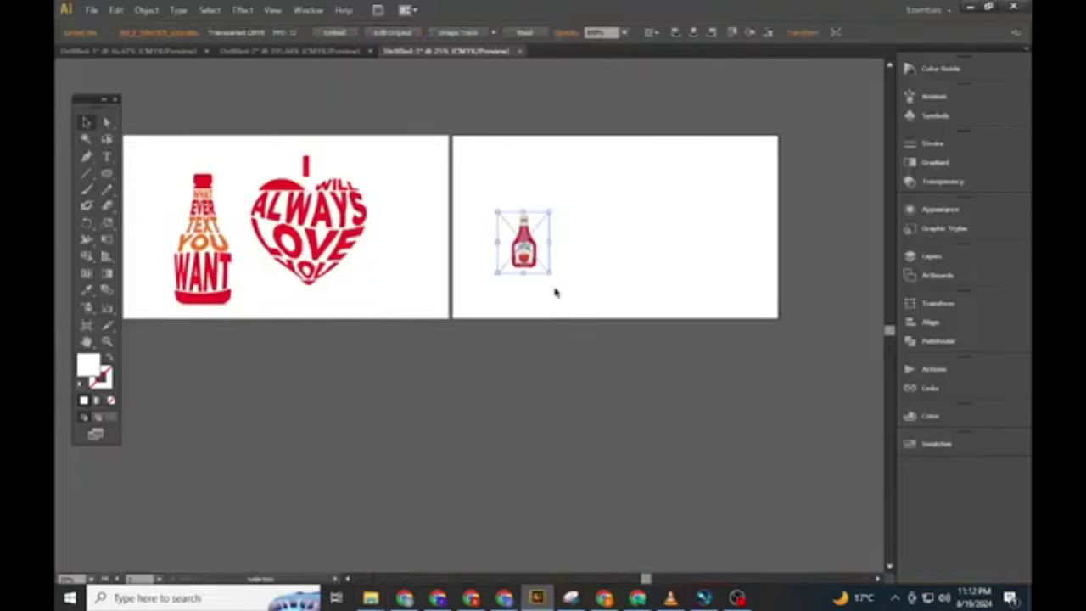
left_click_drag(554, 208, 625, 155)
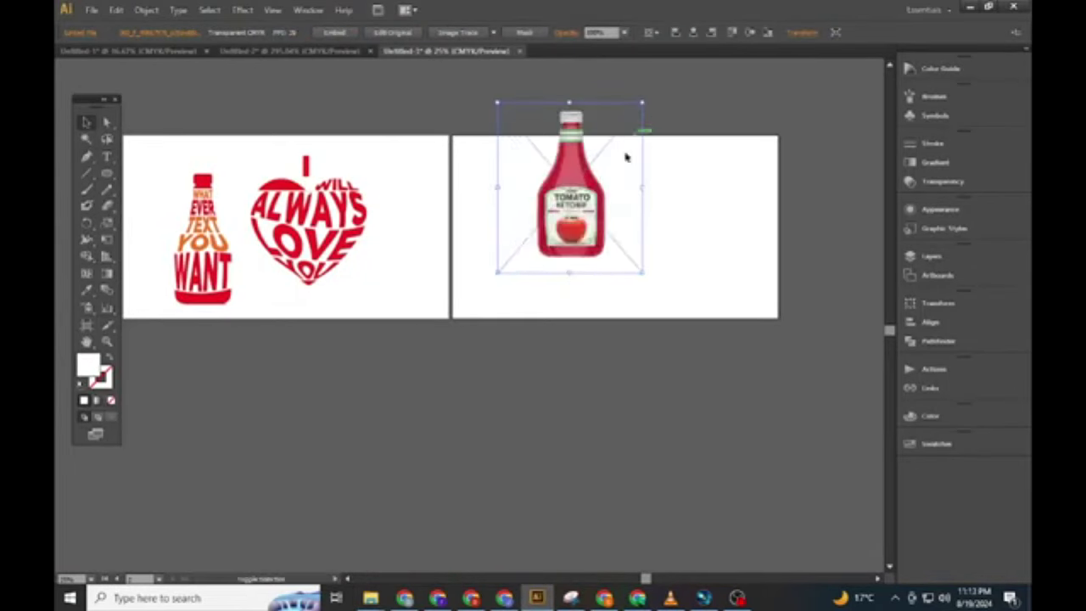
left_click_drag(570, 182, 505, 223)
scroll(623, 582, "right", 3)
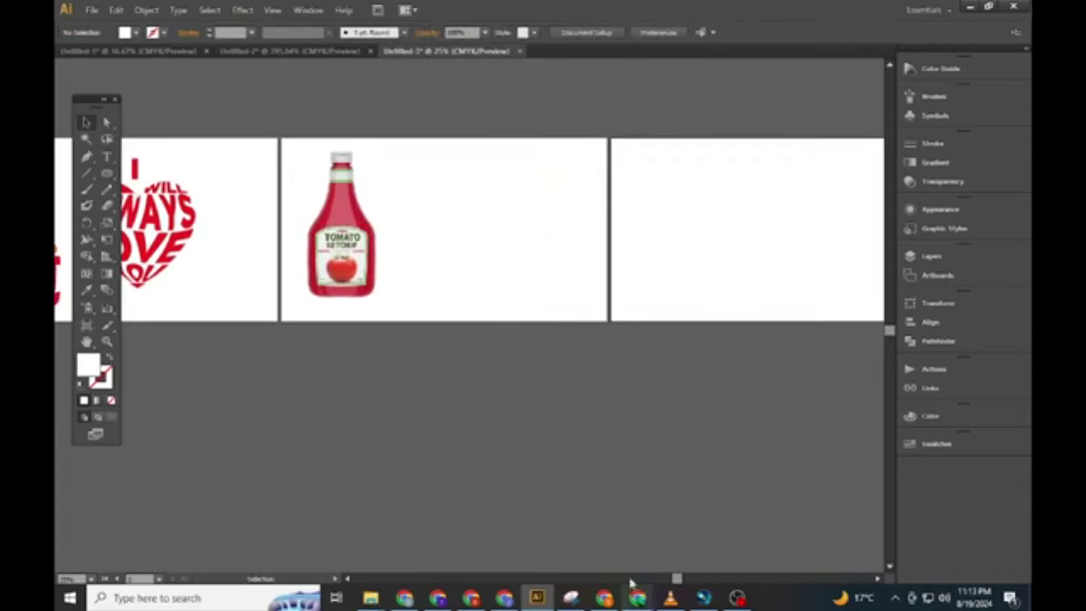
left_click(331, 209)
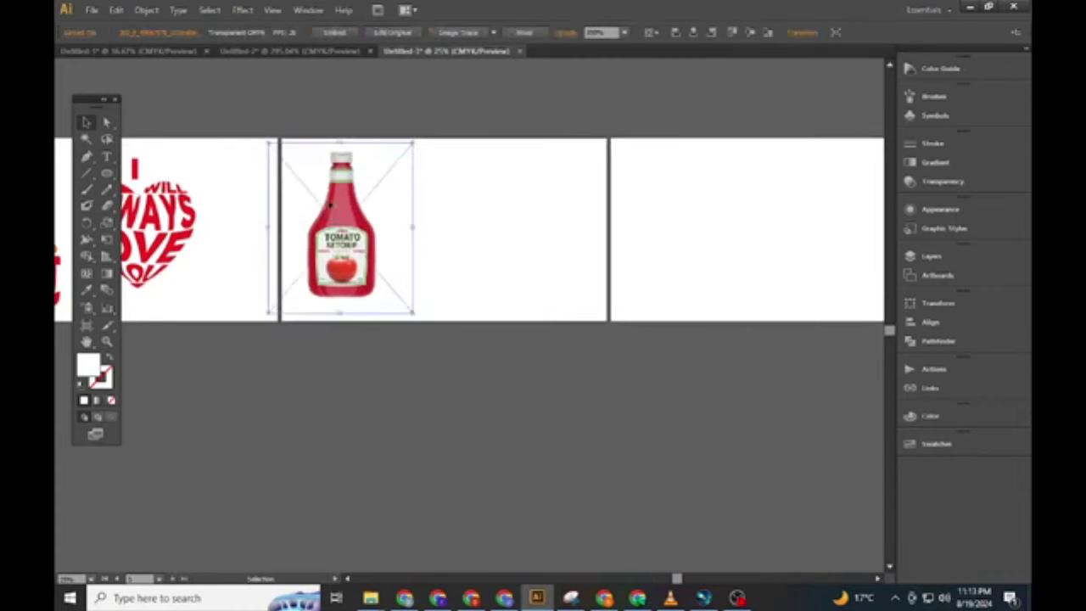
Step: Image-trace the ketchup with the 6 Colors preset and expand it to paths
left_click(458, 32)
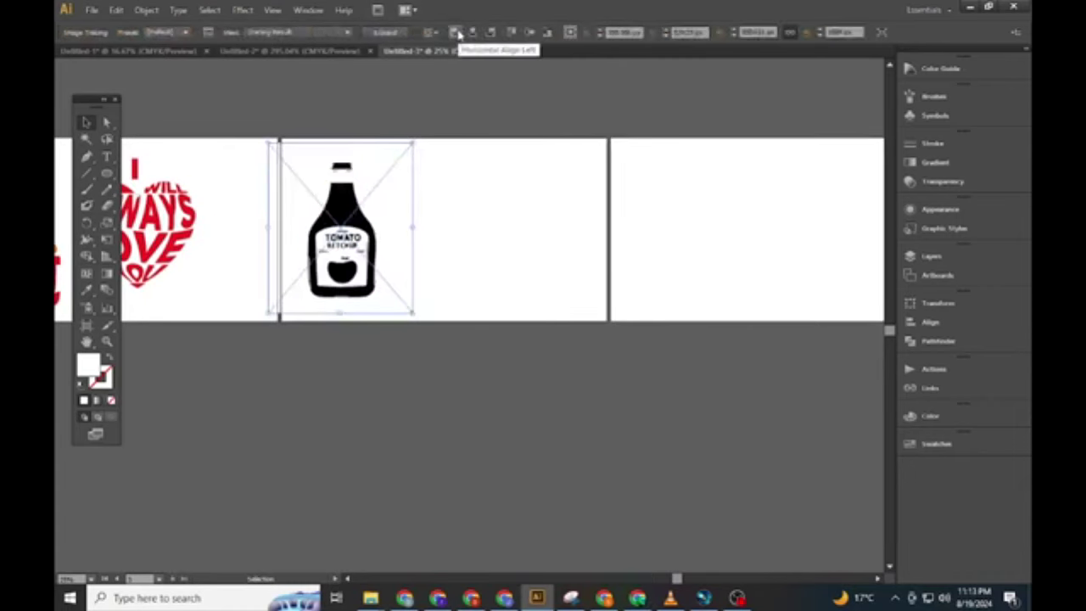
key("ctrl+z")
left_click(494, 34)
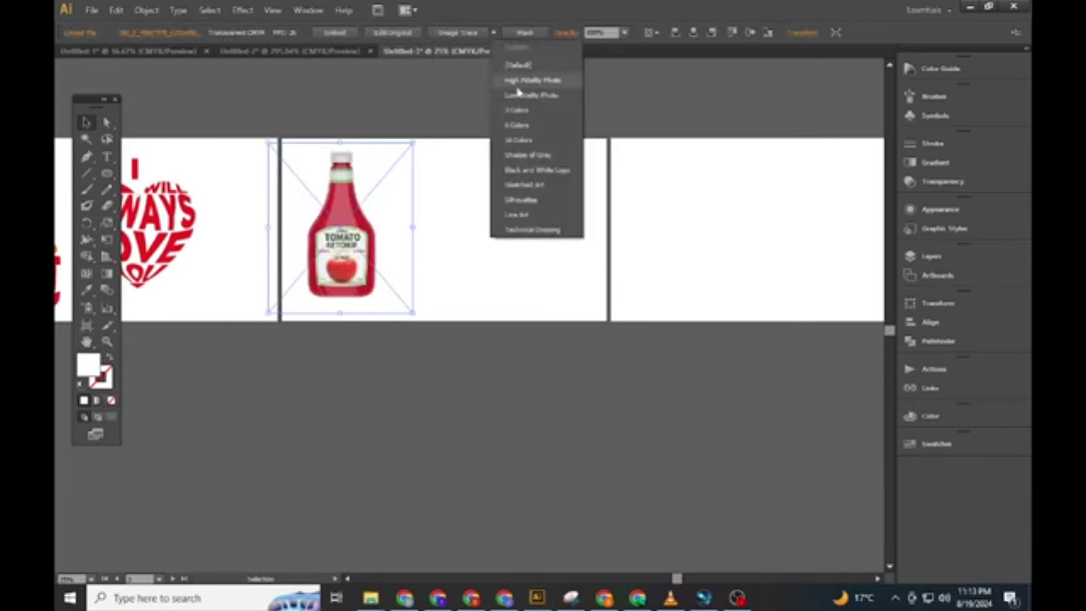
left_click(525, 116)
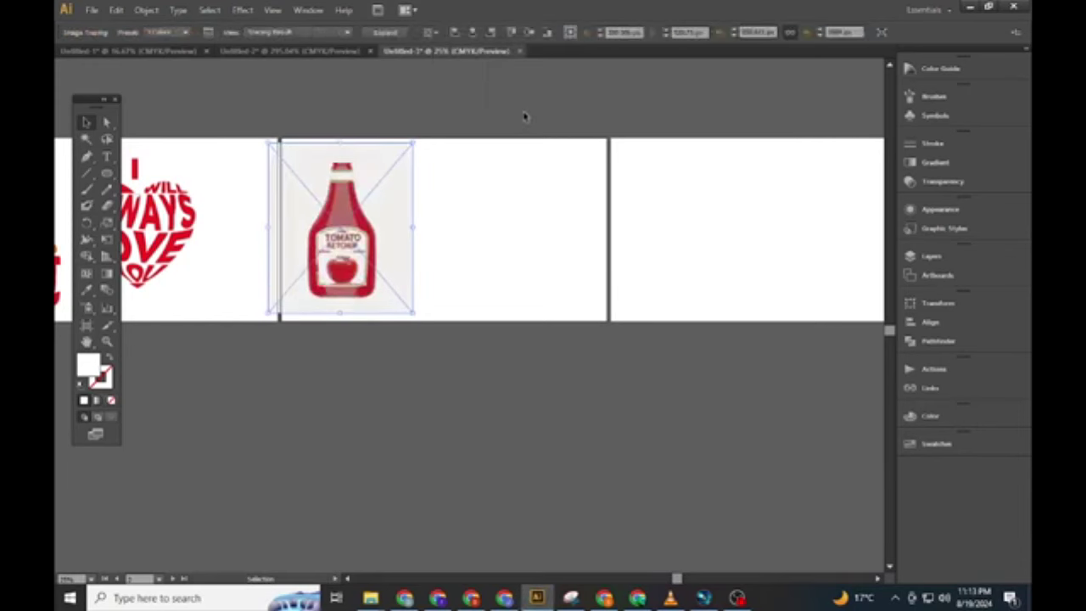
left_click(494, 34)
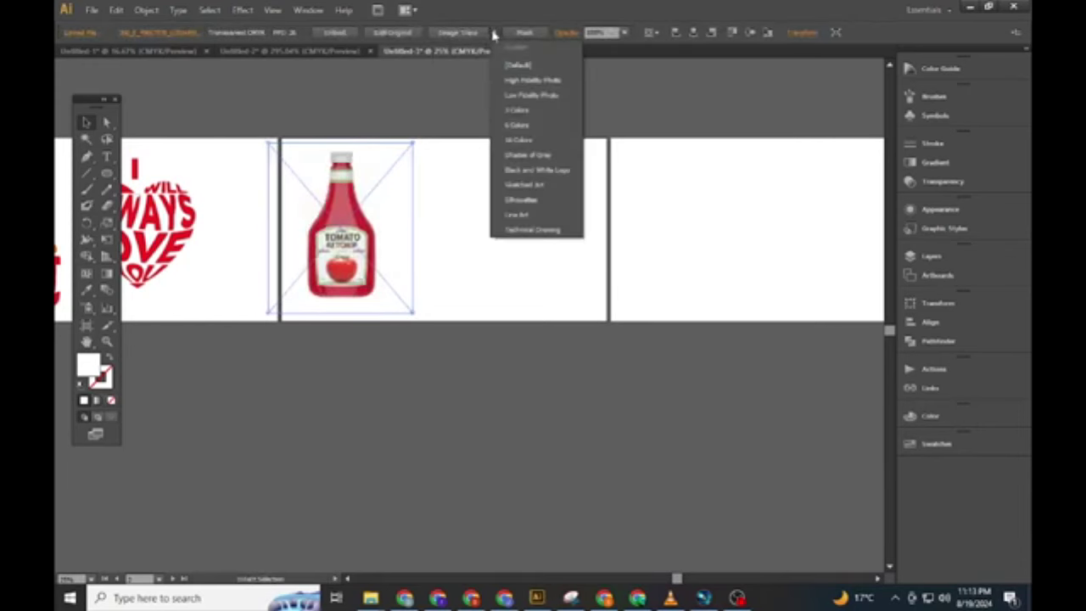
left_click(533, 124)
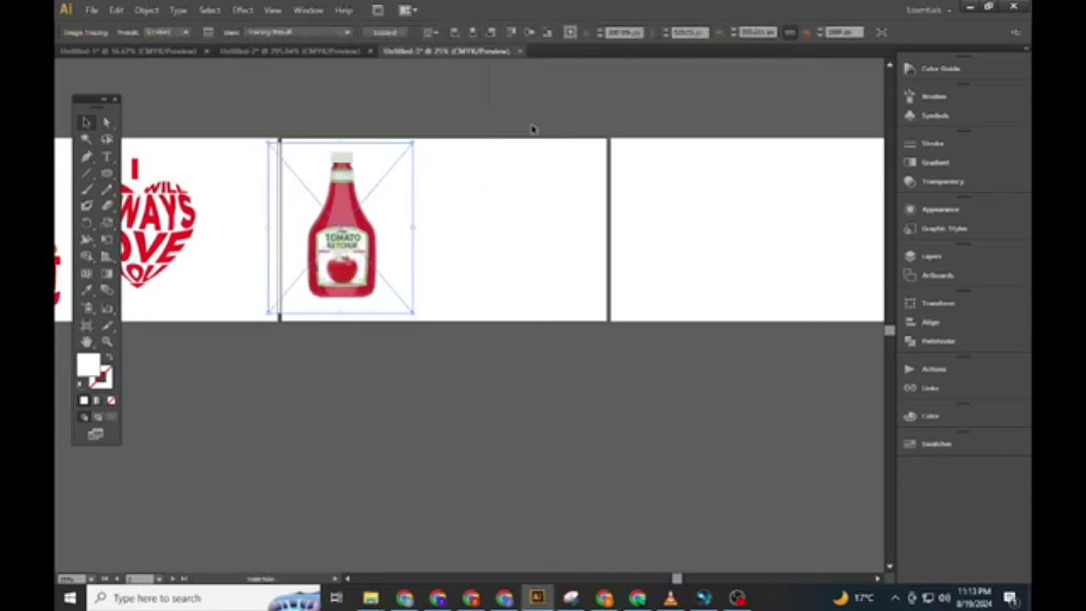
left_click(387, 32)
Step: Delete the white background shape and fill the bottle's paths with black
left_click(106, 123)
left_click(394, 166)
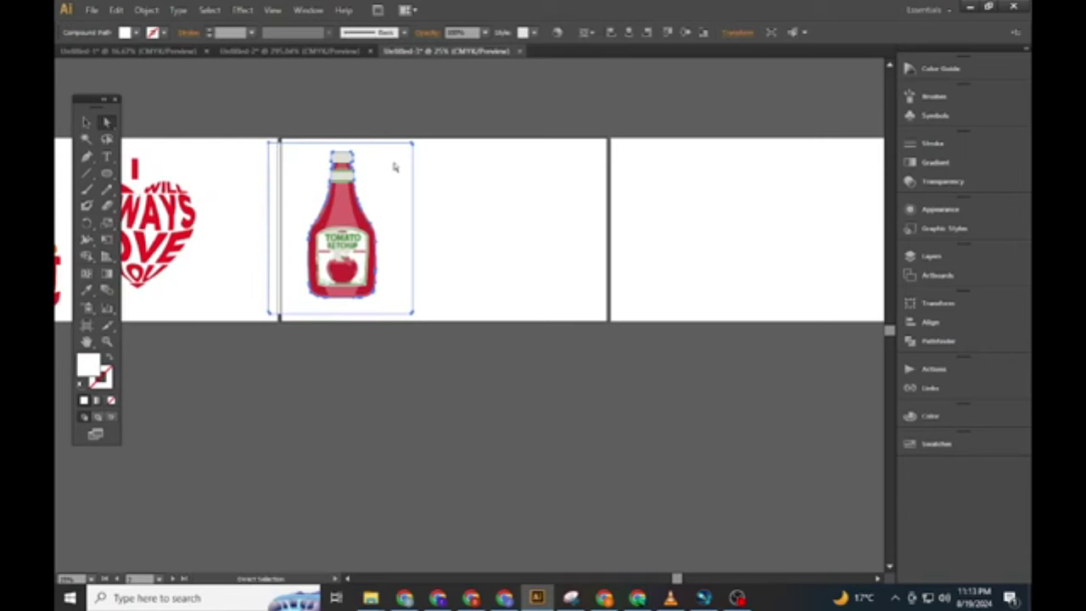
key("Delete")
left_click_drag(279, 120, 435, 345)
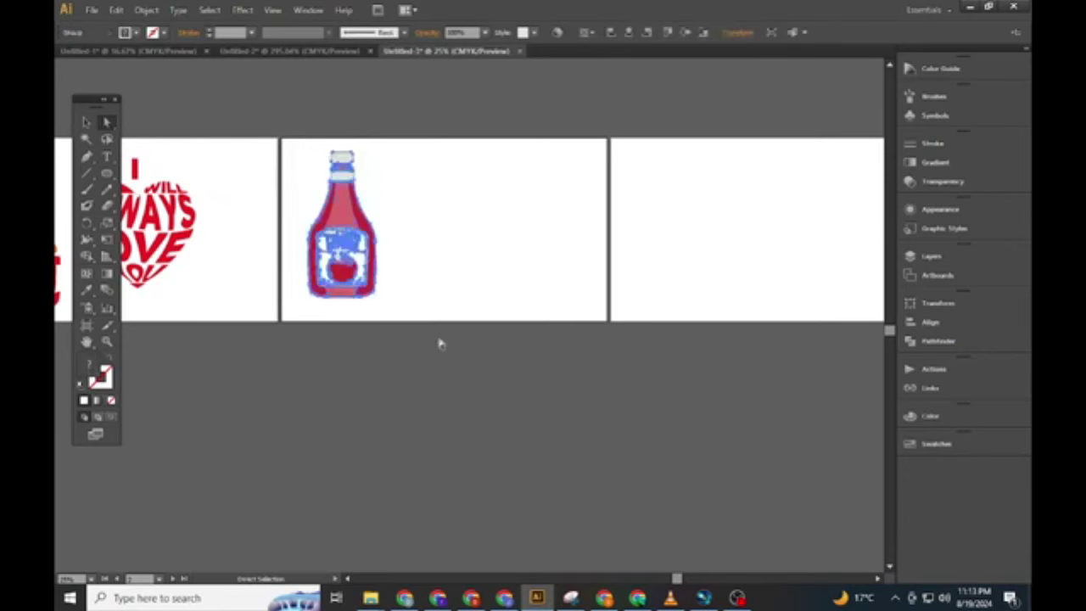
left_click(931, 417)
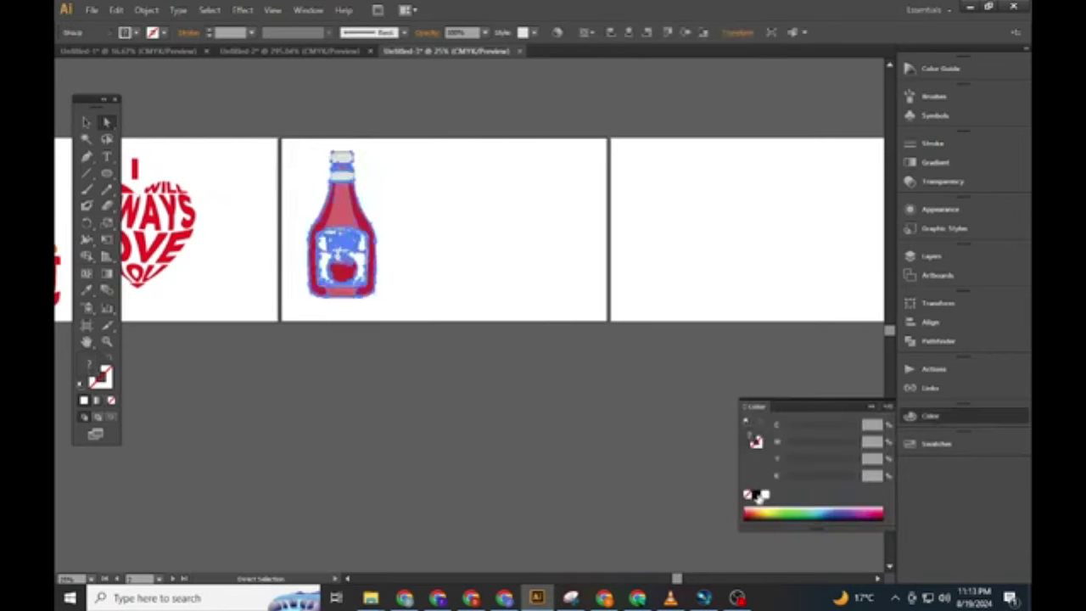
left_click(757, 496)
Step: Make WHAT uppercase and set it in a bold font
left_click(315, 134)
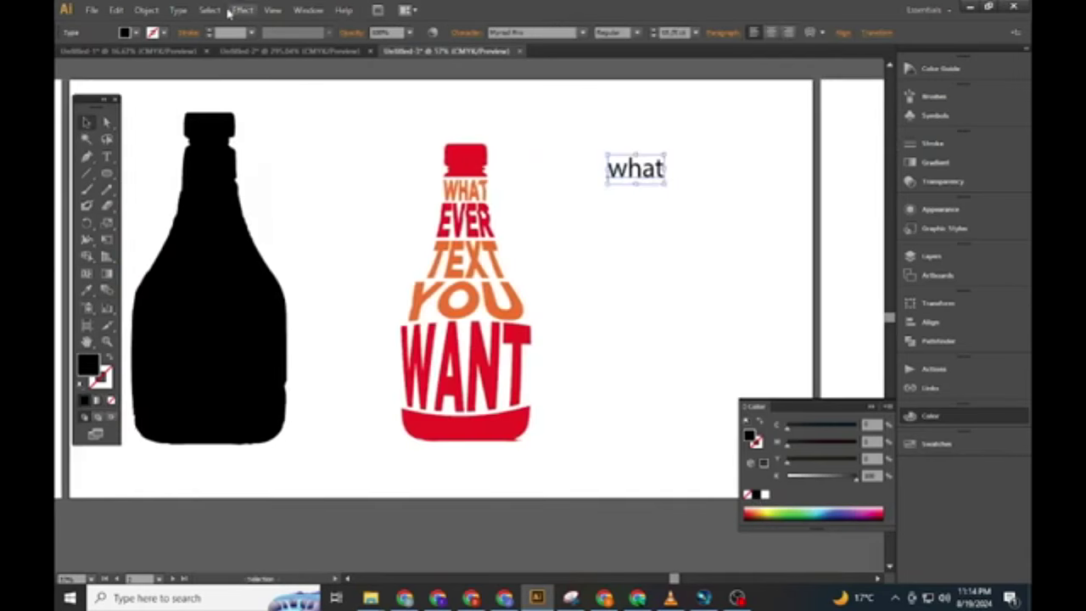
left_click(179, 9)
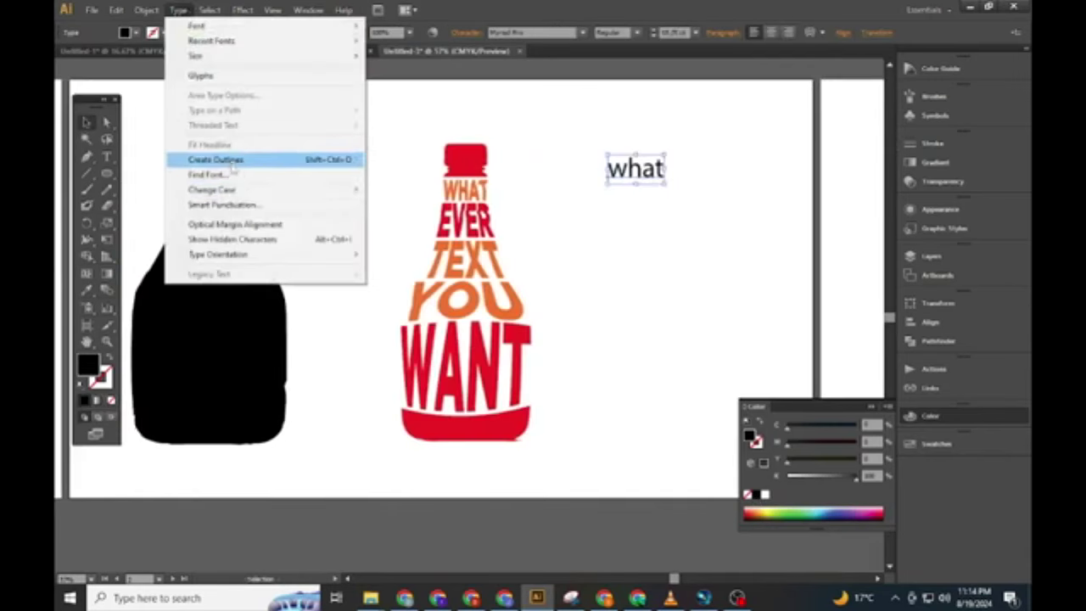
left_click(399, 189)
left_click(526, 32)
type("b")
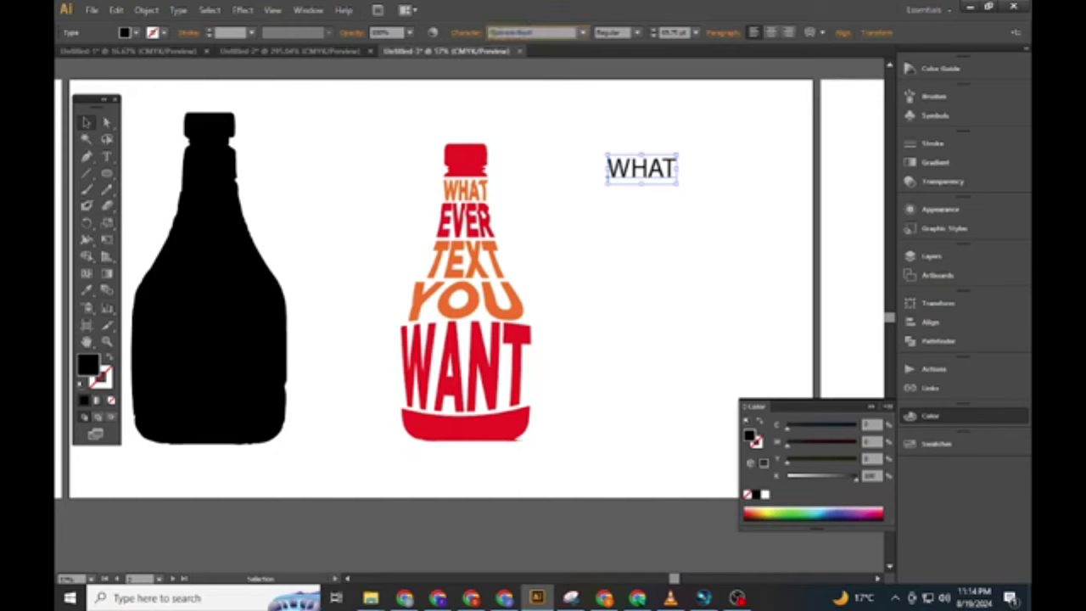
key("Return")
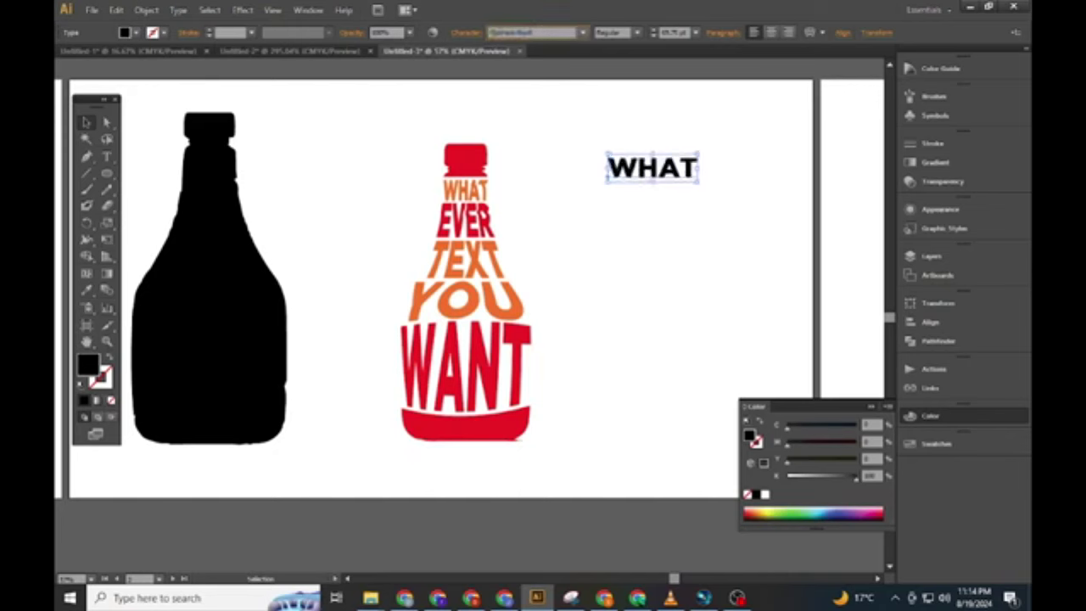
left_click(740, 185)
Step: Duplicate WHAT below the original and retype the copy as EVER
left_click_drag(669, 174, 667, 205)
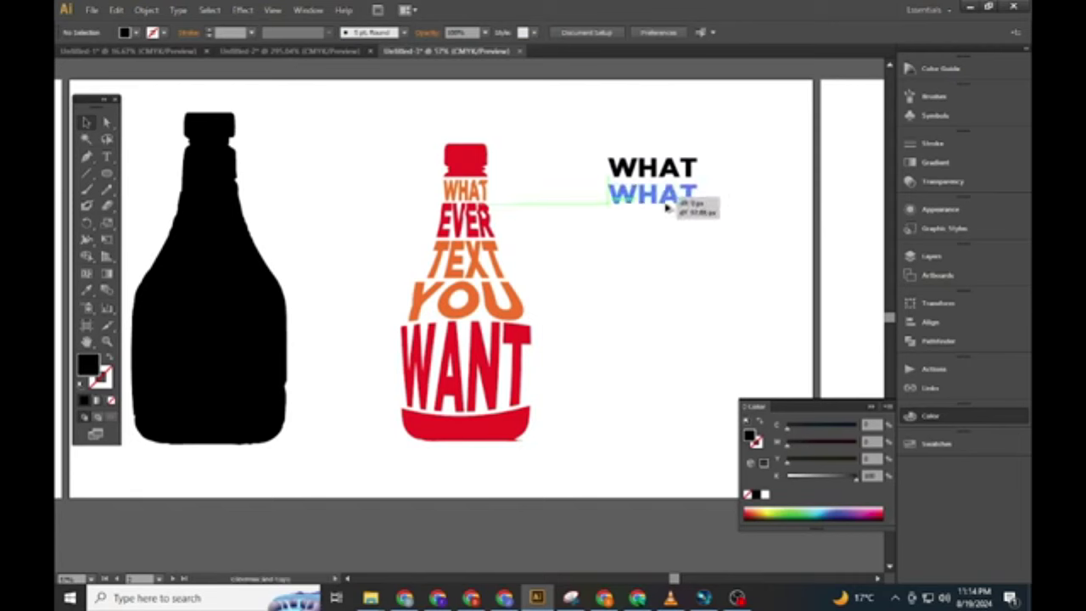
key("t")
double_click(667, 205)
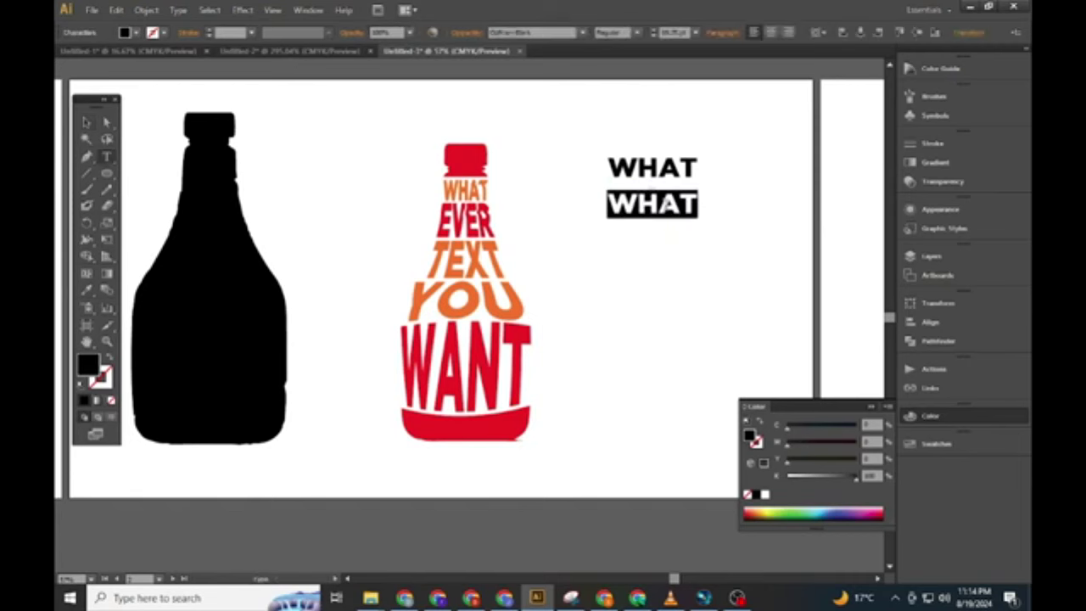
type("ever")
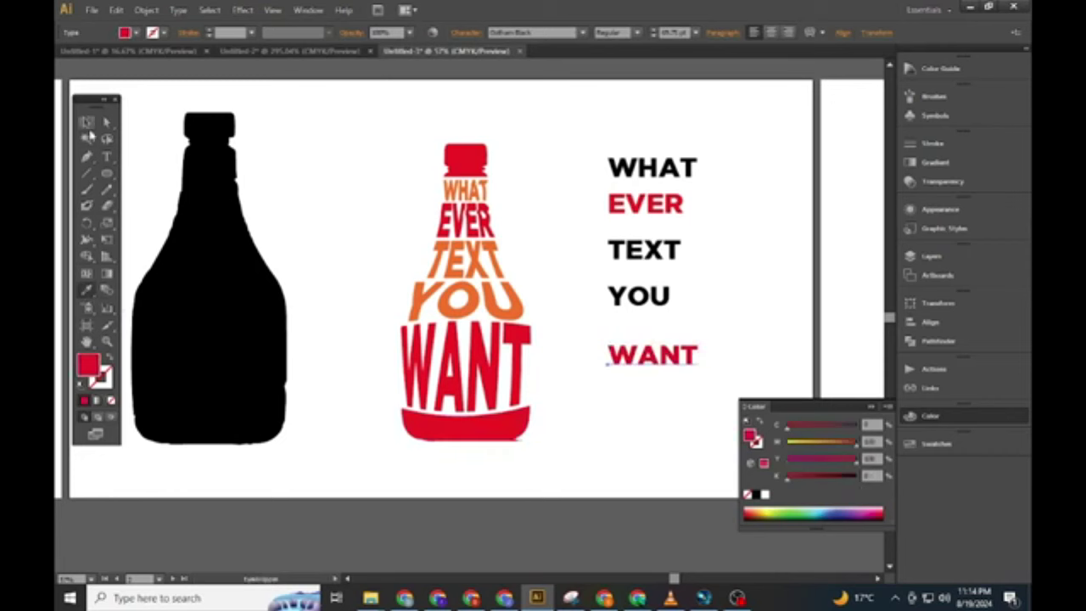
left_click(88, 124)
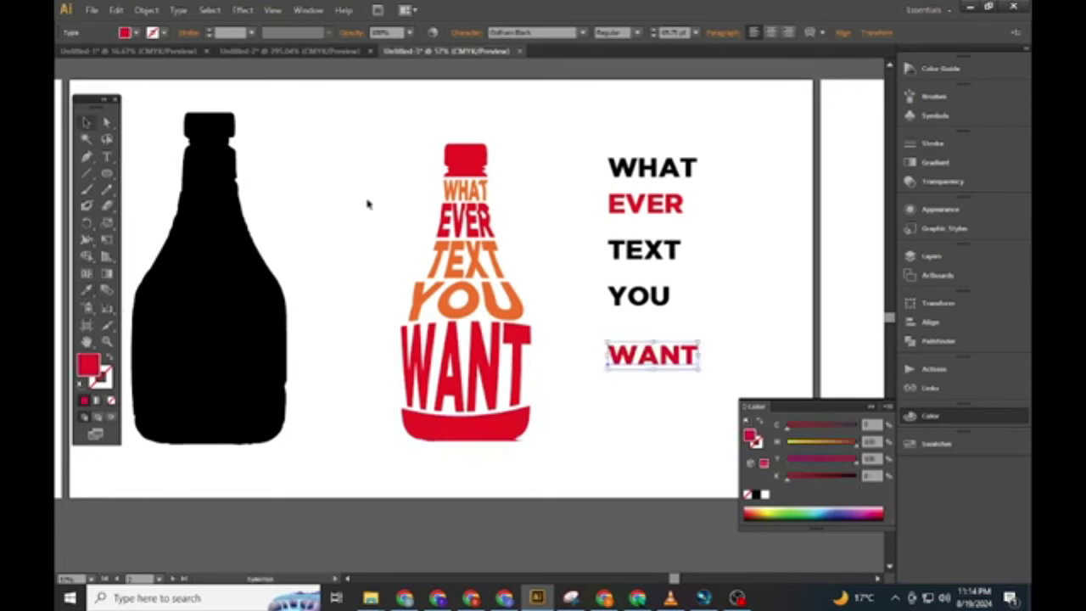
Step: Recolour TEXT, YOU and WHAT orange by eyedropper-sampling the lettered bottle
left_click(647, 244)
left_click(650, 291, "shift")
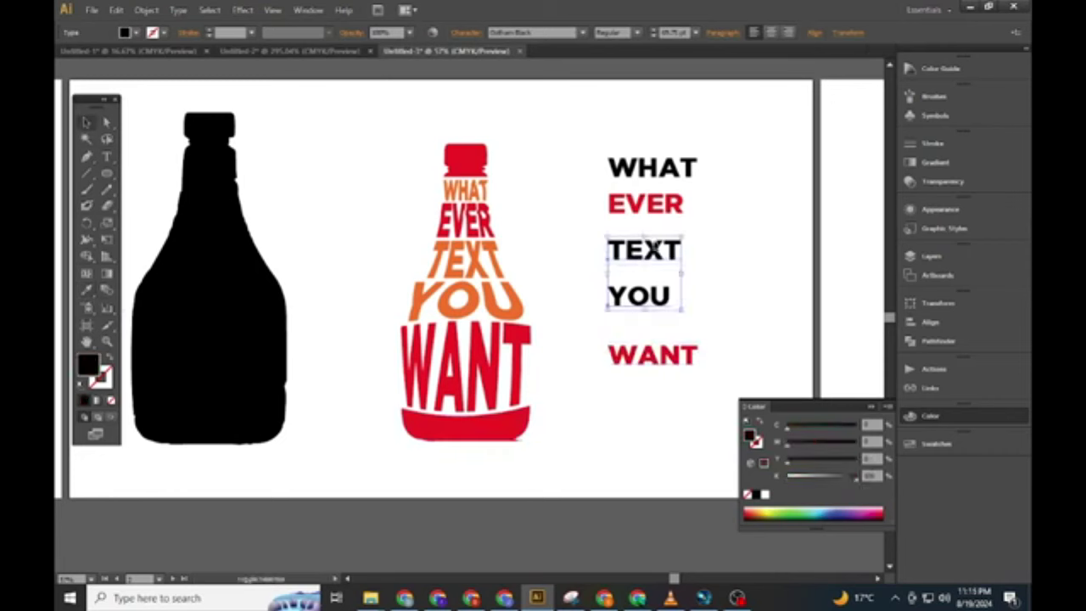
left_click(670, 164, "shift")
left_click(87, 289)
left_click(474, 316)
left_click(86, 124)
left_click(406, 141)
Step: Undo a test line across the bottle neck, keeping the words orange
left_click_drag(331, 155, 425, 159)
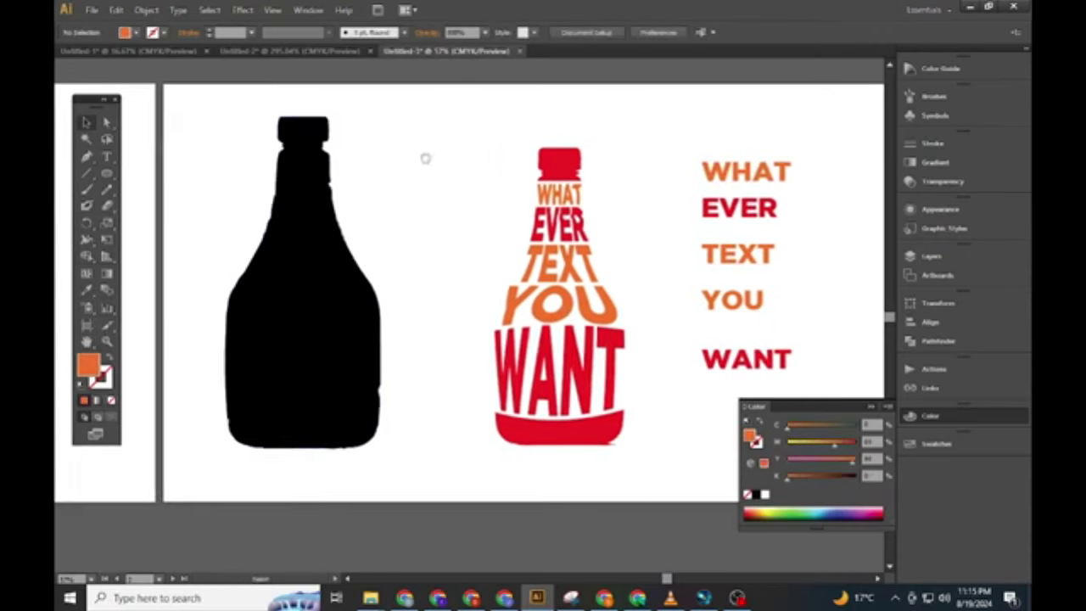
left_click(87, 172)
left_click_drag(258, 155, 374, 166)
key("ctrl+z")
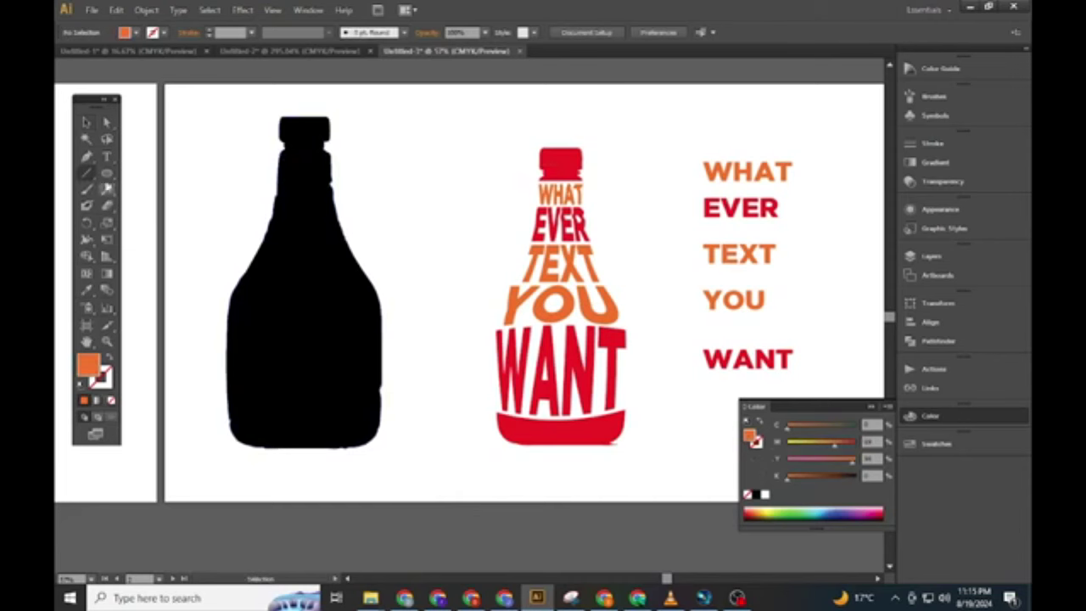
key("ctrl+z")
key("ctrl+z")
key("ctrl+z")
key("ctrl+shift+z")
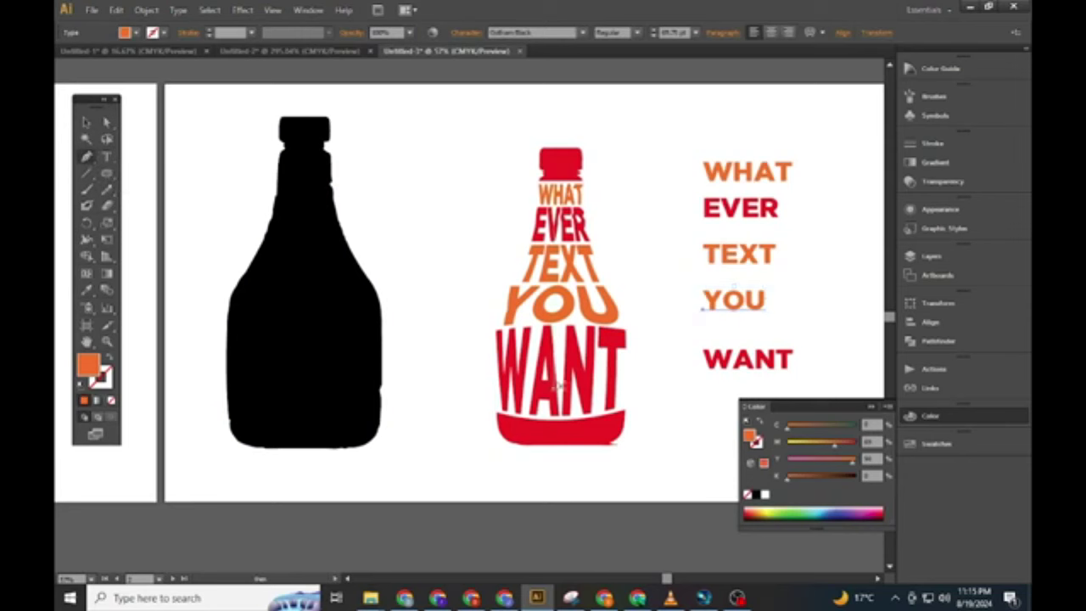
Step: Draw an unfilled curved line across the bottle's lower body
left_click_drag(645, 403, 200, 404)
left_click(199, 403)
mouse_move(410, 397)
left_mouse_down()
mouse_move(537, 341)
mouse_move(496, 366)
left_mouse_up()
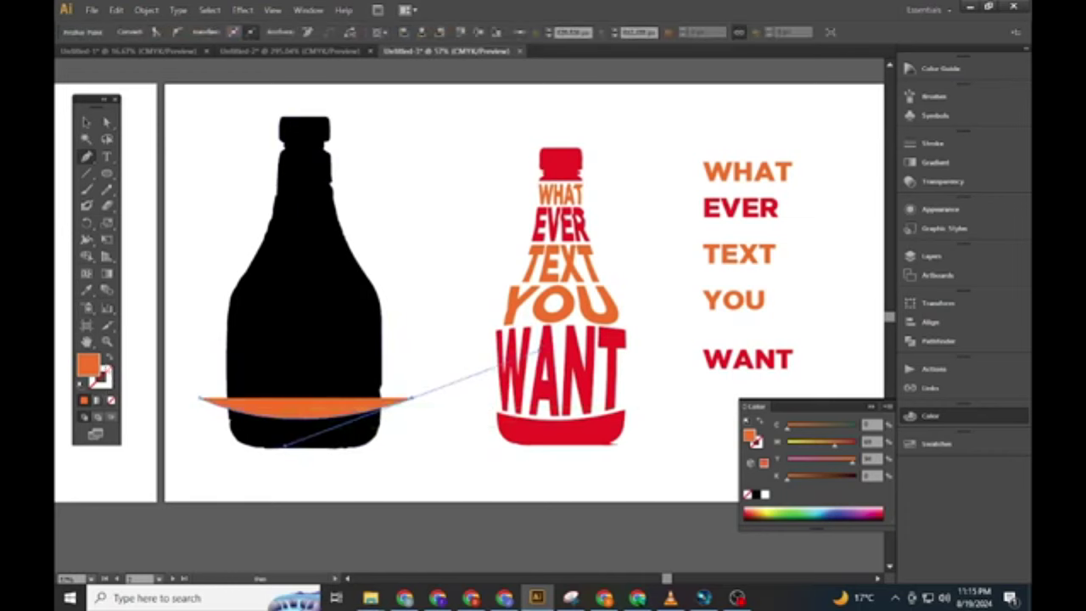
left_click(109, 359)
left_click(87, 124)
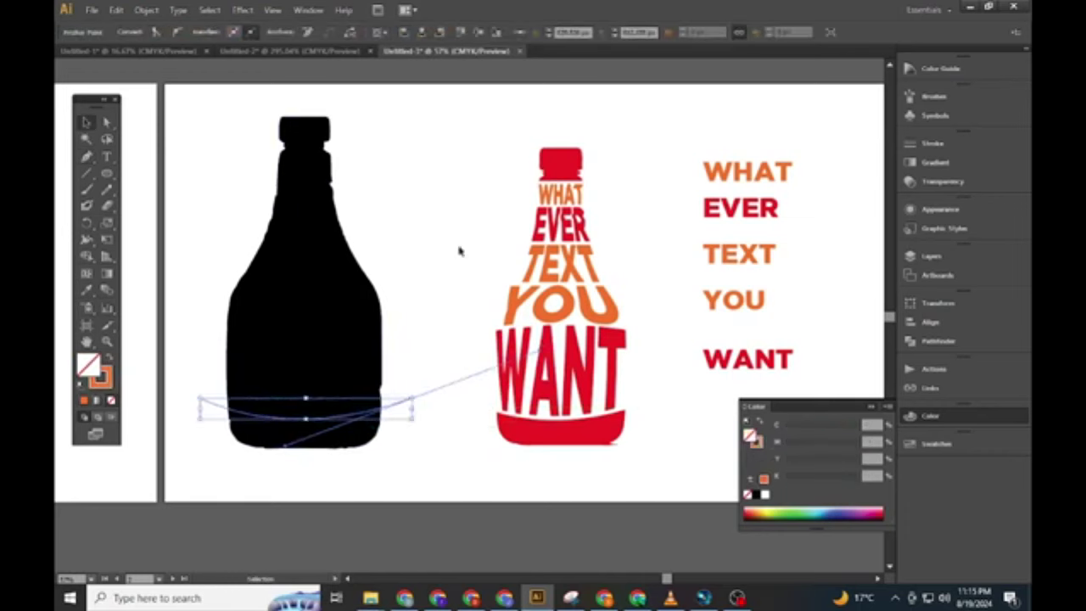
left_click(487, 253)
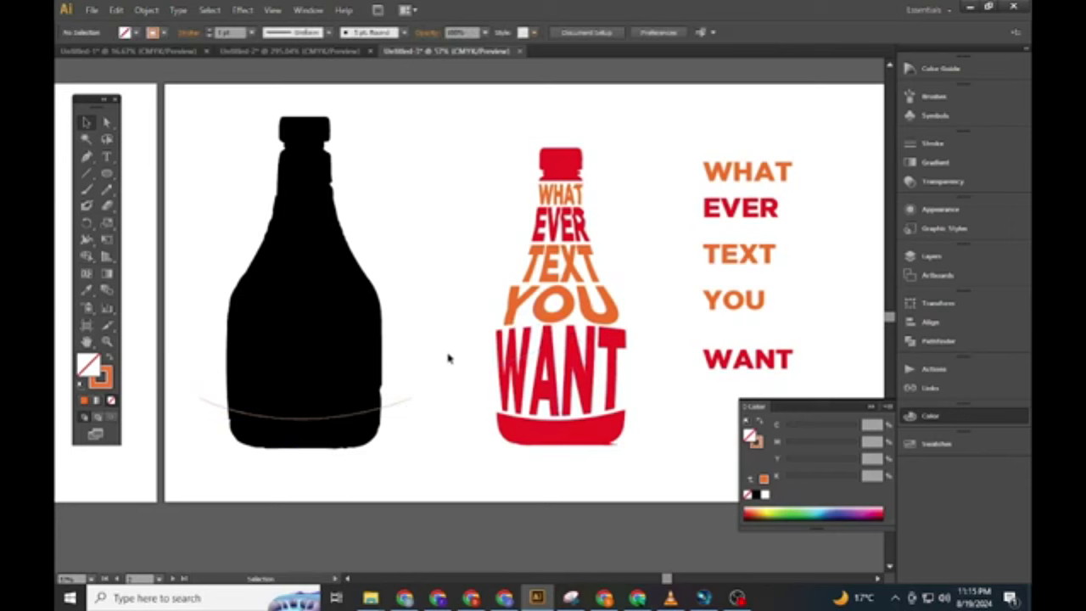
Step: Copy the curve up across the mid-body, then select all lines and remove their stroke
left_click_drag(403, 400, 405, 321)
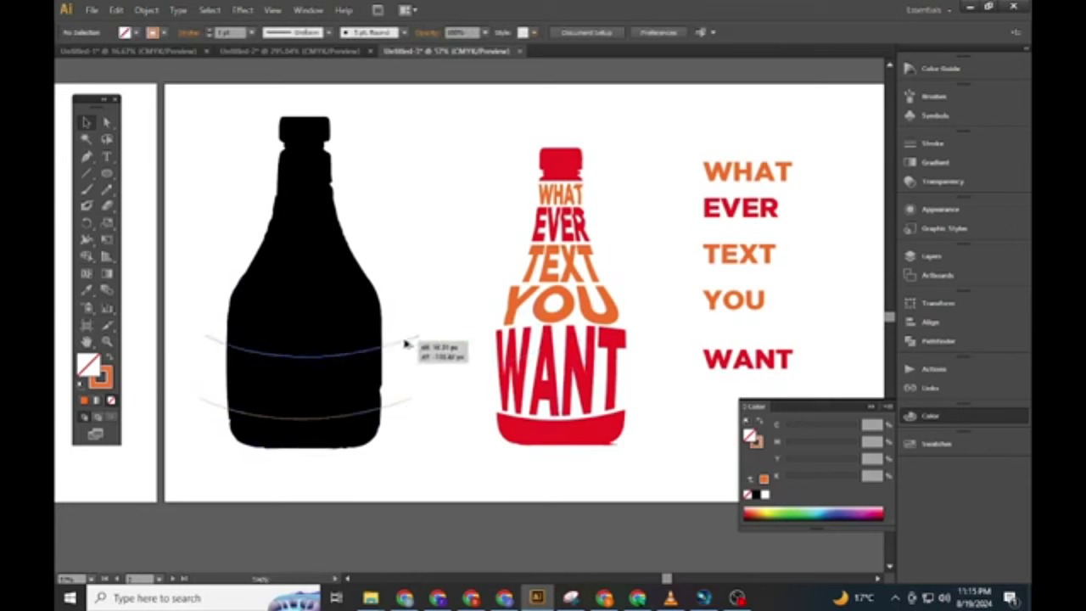
left_click_drag(404, 320, 193, 349)
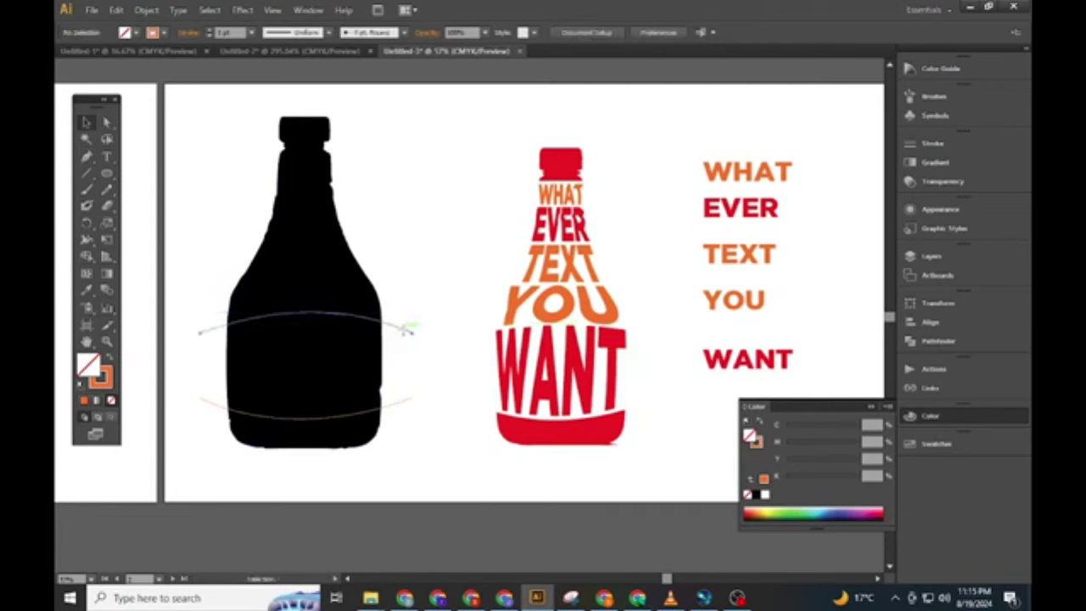
key("ctrl+a")
left_click(111, 402)
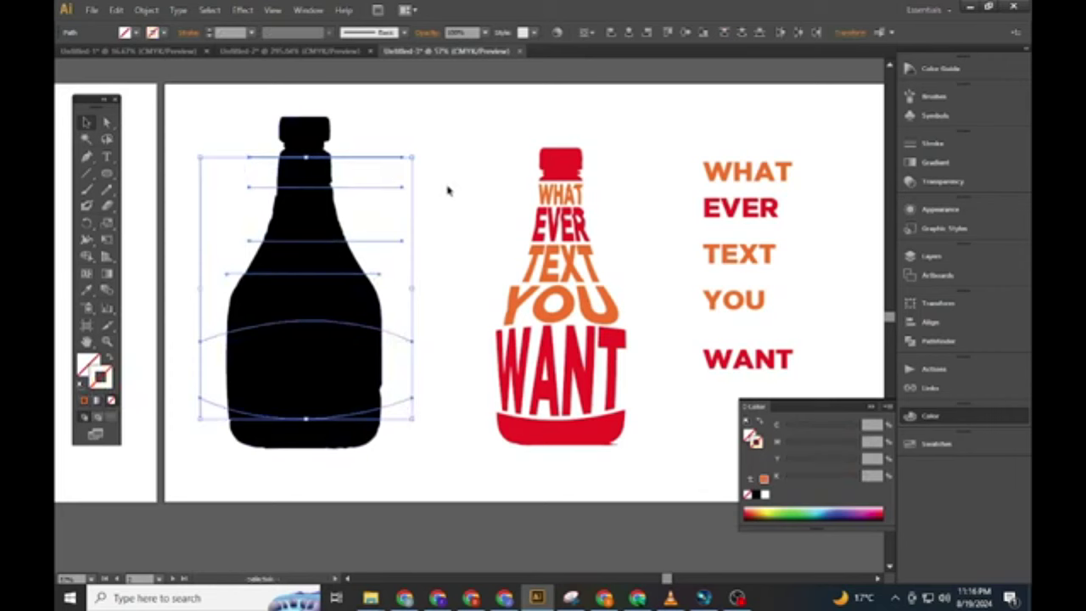
Step: Remove the stroke from the band lines and select them with the bottle outline
left_click(448, 190)
left_click(291, 177)
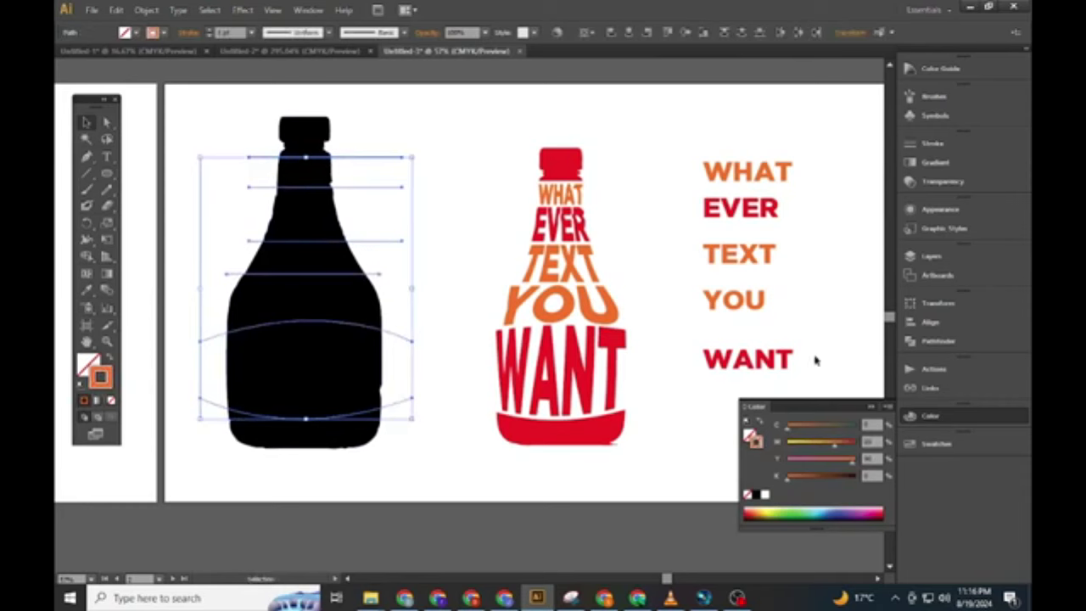
left_click(112, 402)
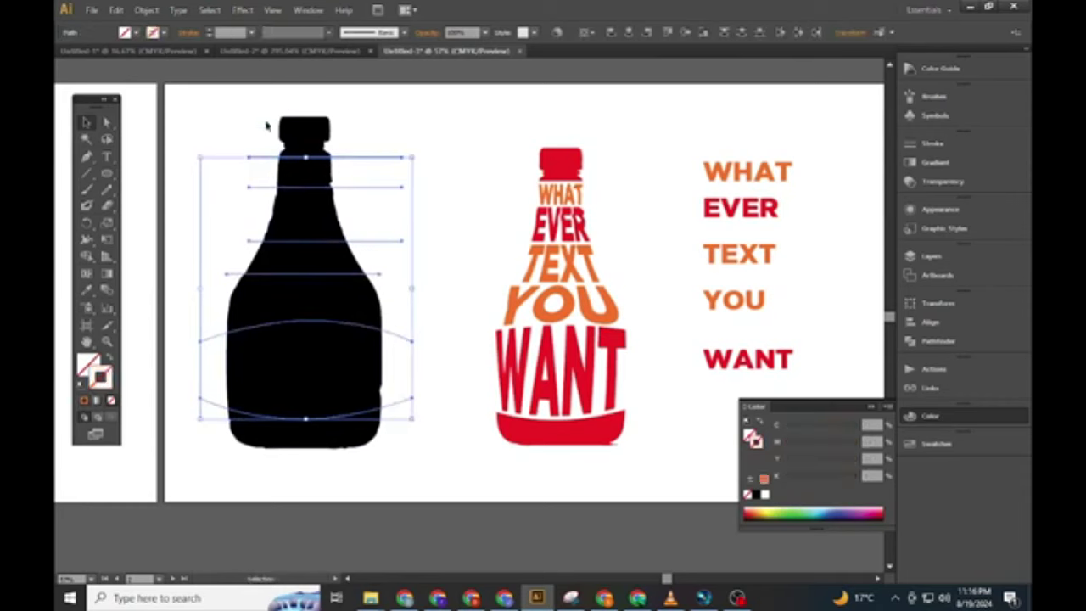
left_click_drag(219, 92, 410, 484)
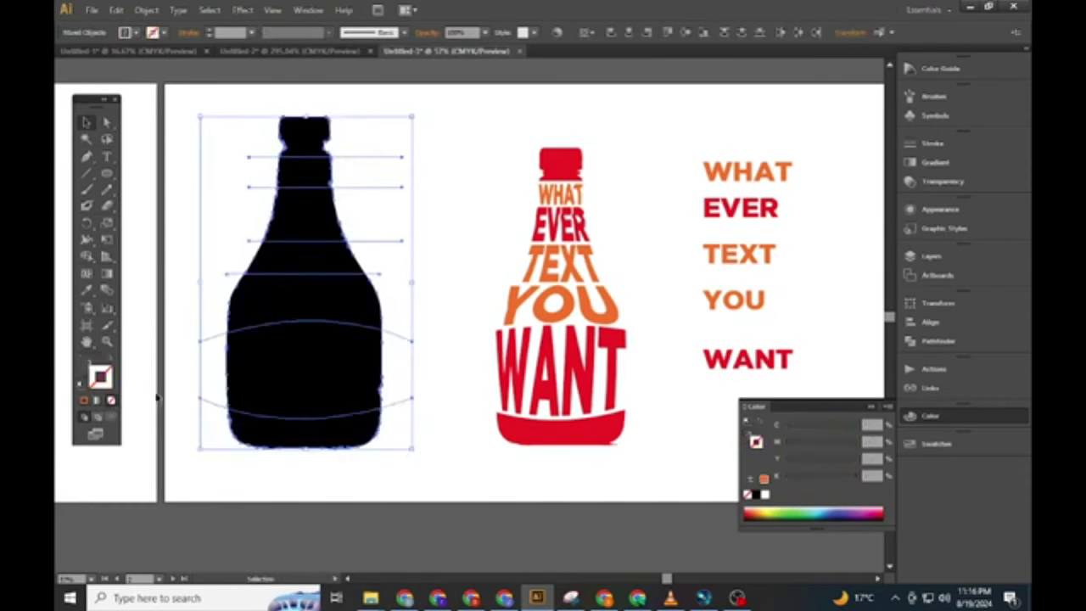
Step: Split the bottle into bands with Shape Builder, group the pieces and fill them black
left_click(86, 257)
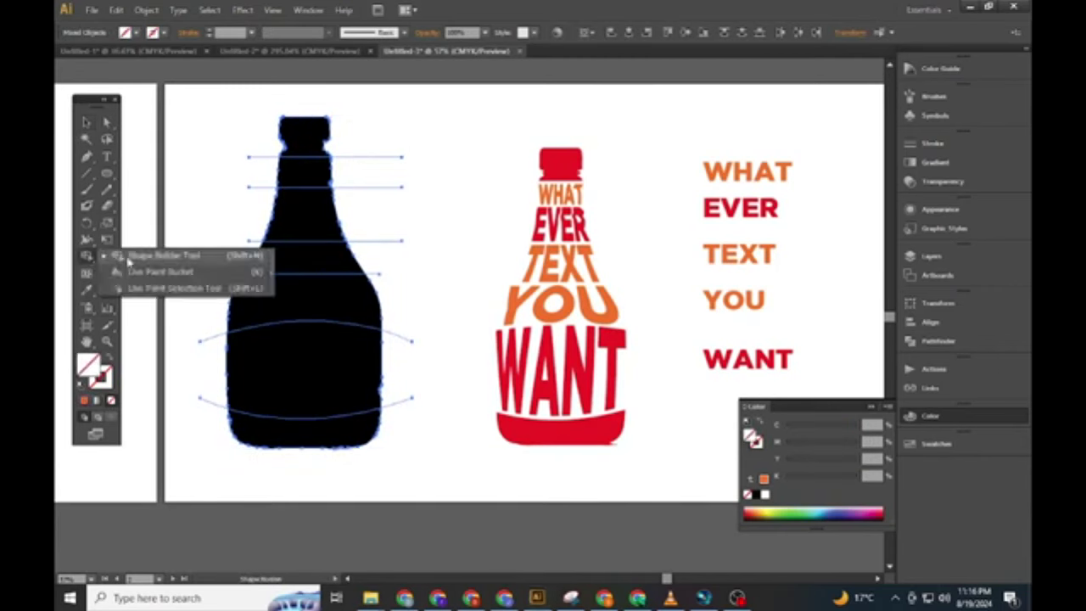
mouse_move(284, 173)
left_mouse_down()
mouse_move(305, 248)
mouse_move(311, 427)
mouse_move(322, 441)
left_mouse_up()
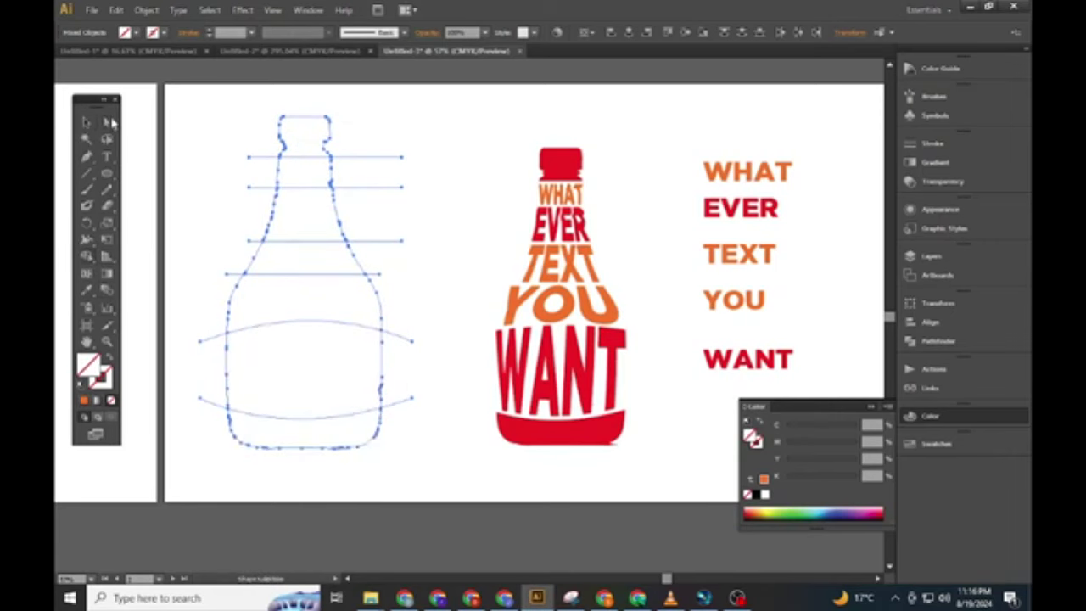
key("ctrl+7")
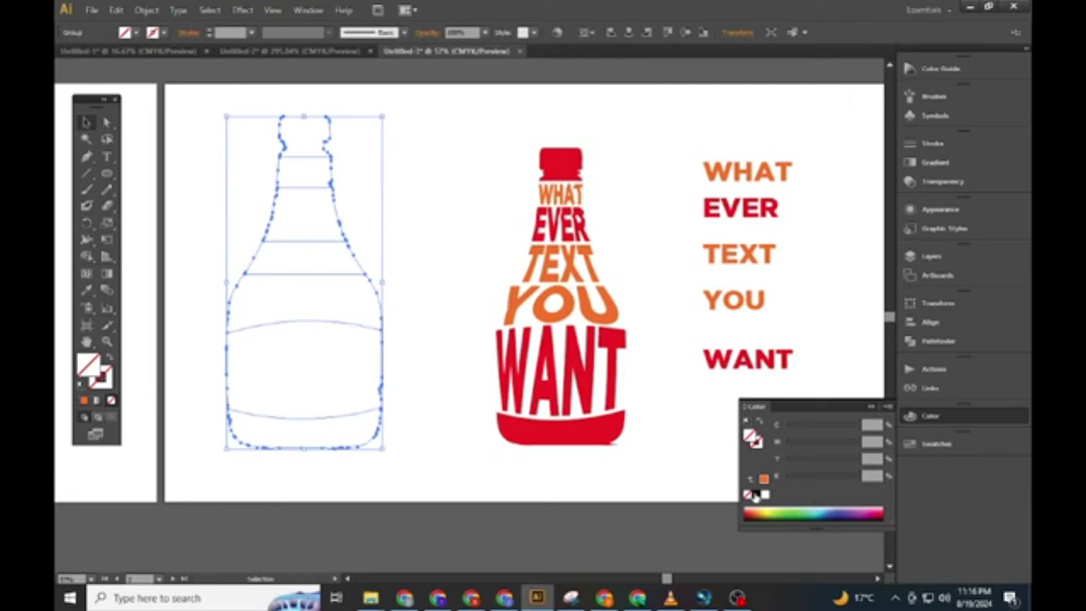
left_click(755, 494)
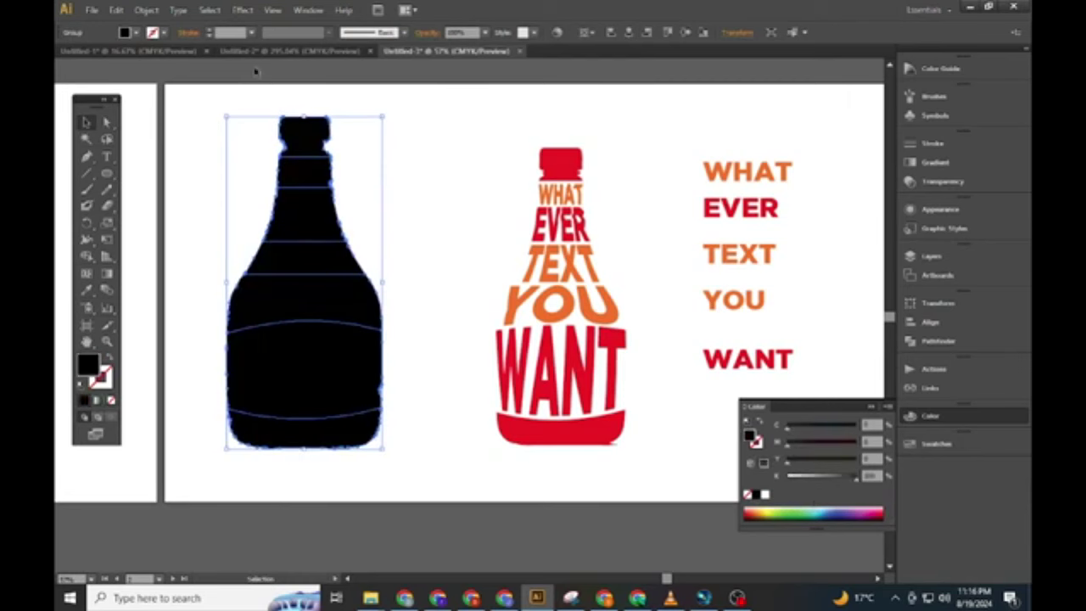
left_click(146, 10)
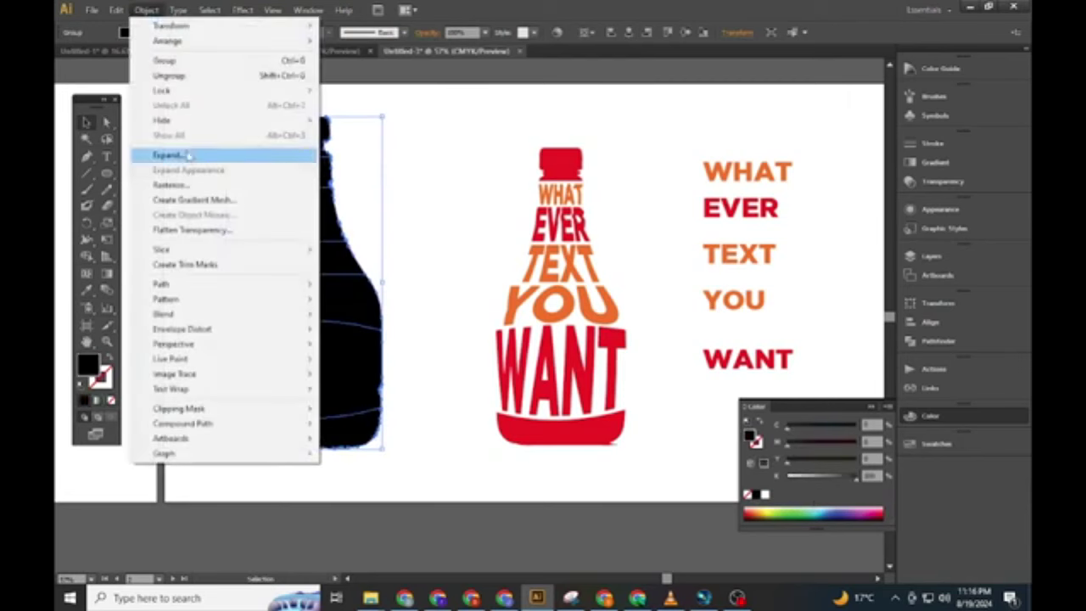
Step: Ungroup the bottle and select its cap, neck, shoulder and body band pieces
left_click(184, 77)
left_click(305, 132)
mouse_move(331, 155)
left_mouse_down()
mouse_move(333, 185)
mouse_move(348, 189)
left_mouse_up()
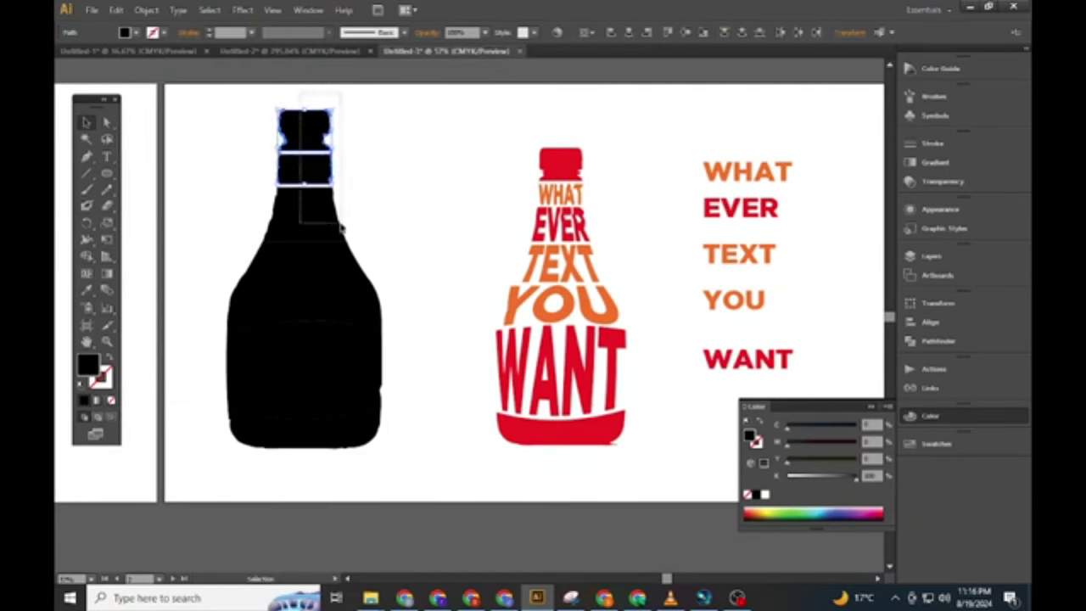
left_click(322, 192, "shift")
left_click(351, 273, "shift")
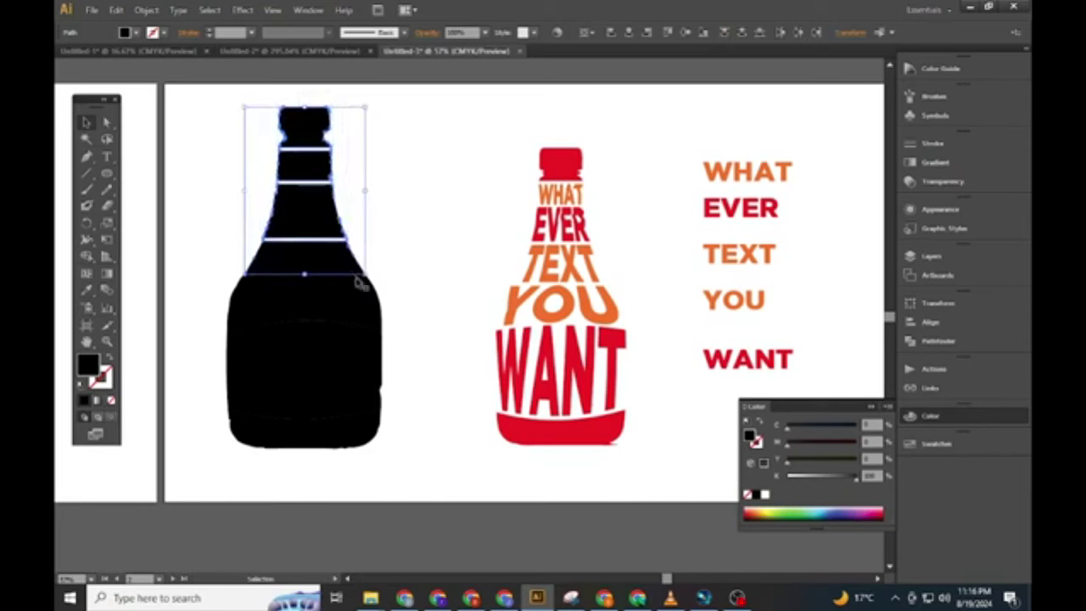
left_click(343, 291, "shift")
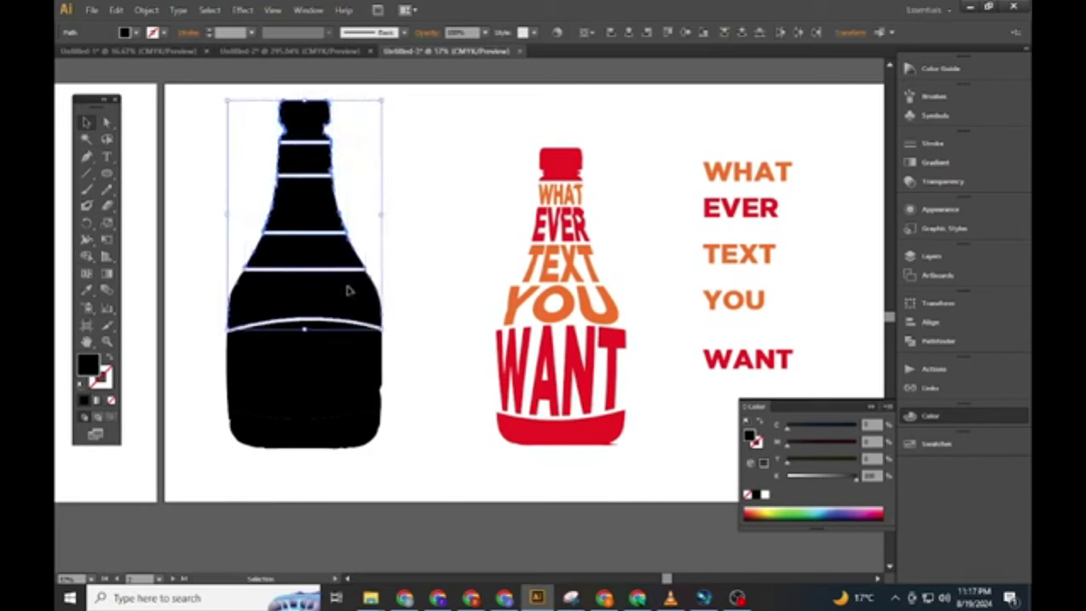
left_click(371, 359, "shift")
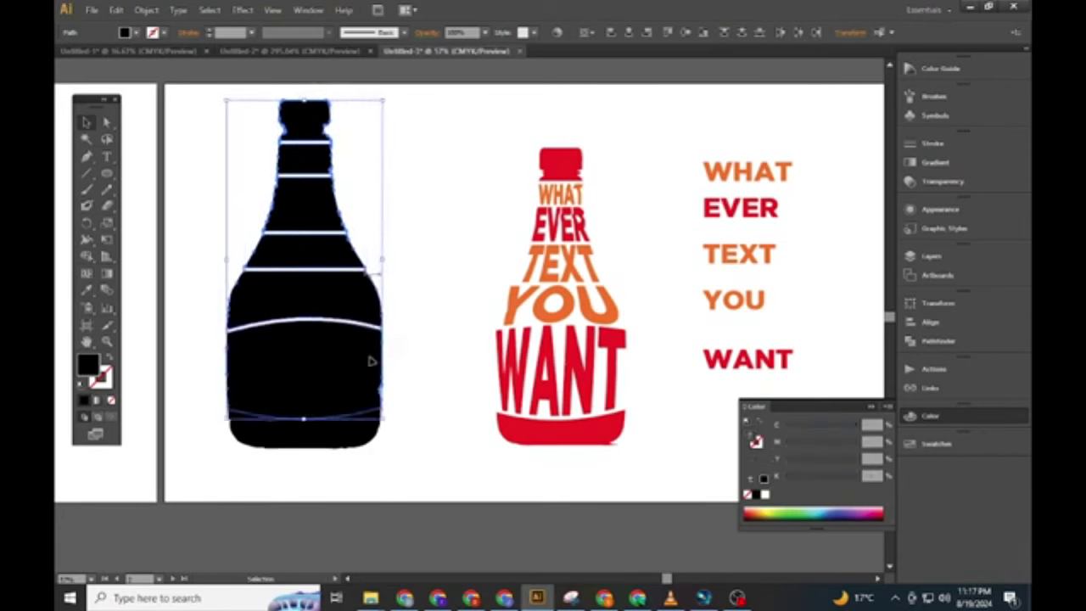
left_click(431, 336)
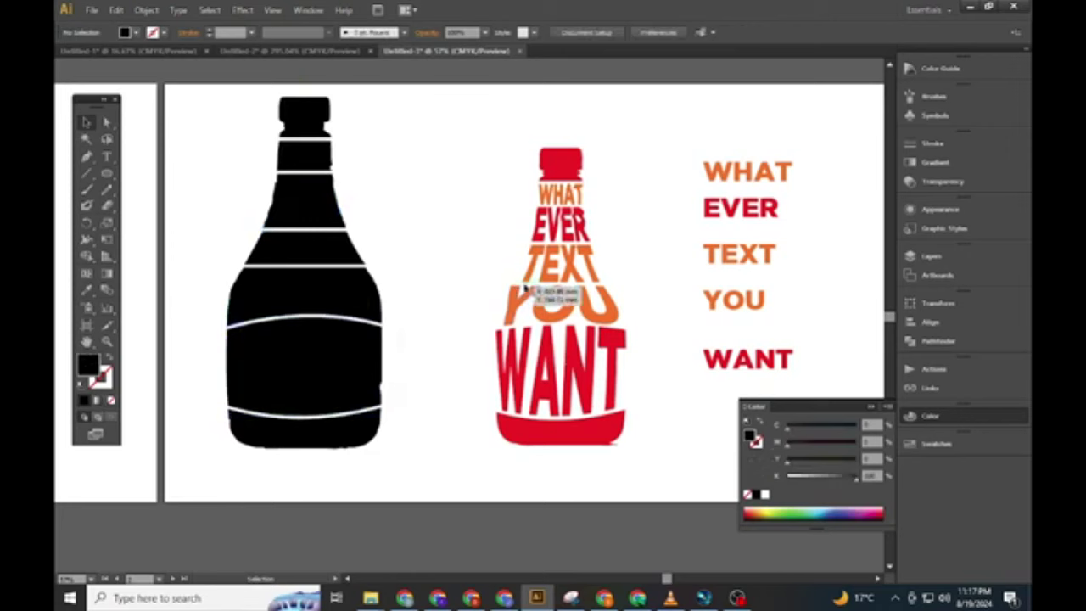
Step: Move the WHAT–WANT word stack beside the black bottle and delete the warped-text bottle
left_click(762, 362)
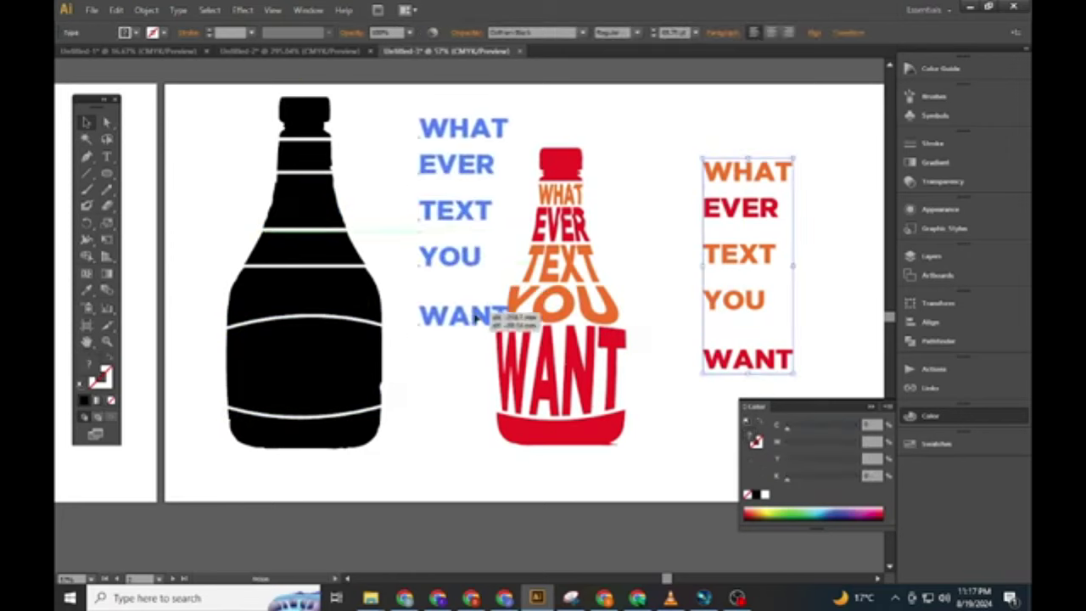
left_click_drag(762, 362, 457, 352)
left_click(617, 500)
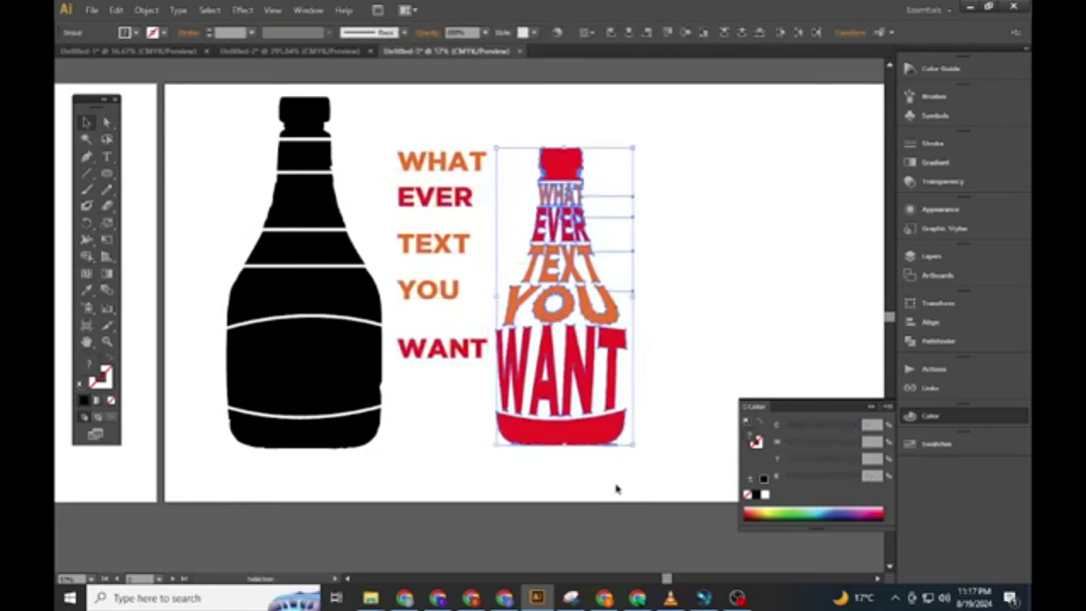
key("Delete")
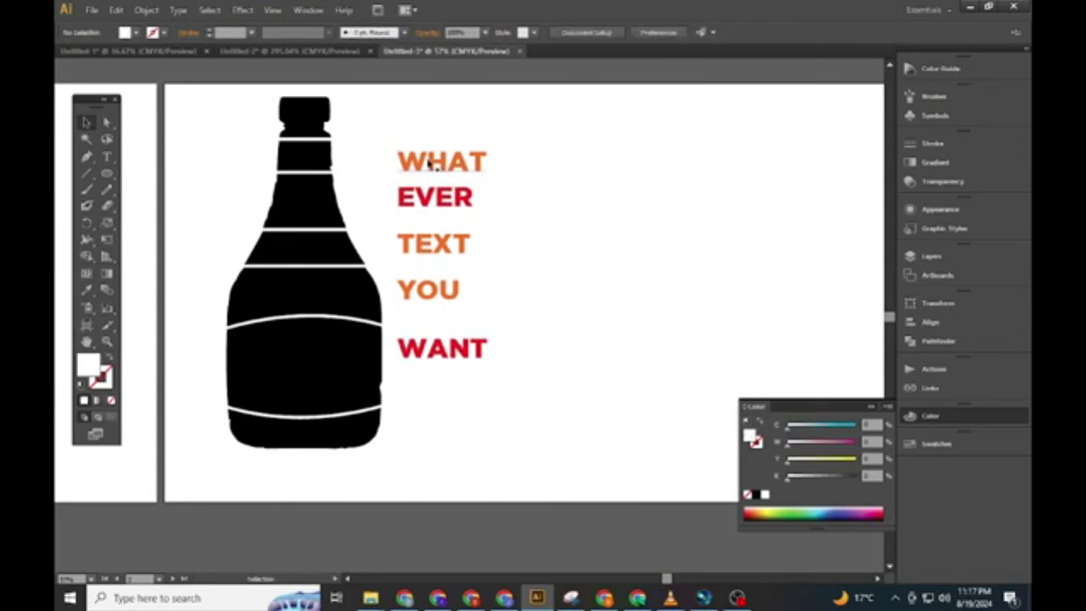
left_click(431, 164)
key("ctrl+z")
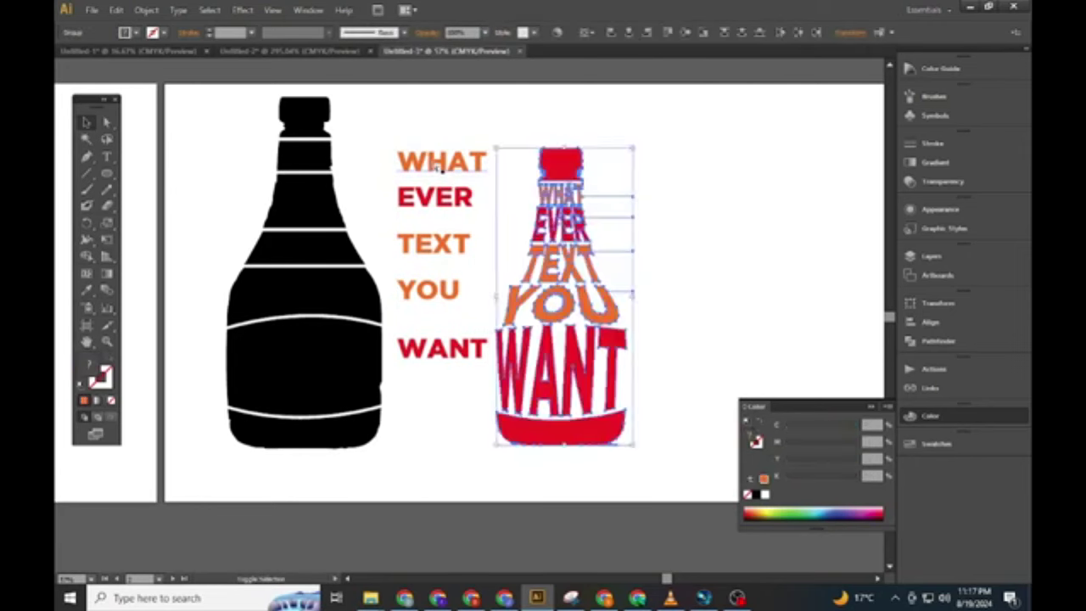
key("ctrl+shift+z")
left_click(304, 119)
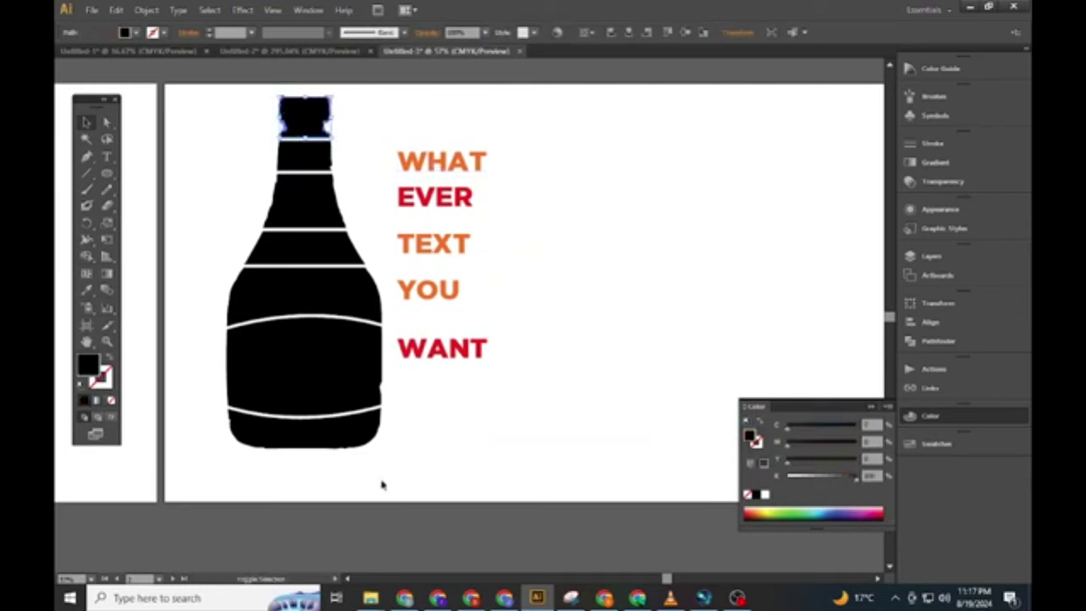
Step: Eyedropper the red of WANT onto the bottle's cap and bottom band
left_click(83, 292)
left_click(434, 351)
left_click(84, 122)
Step: Drag WHAT, EVER, TEXT, YOU and WANT each onto its own bottle band
left_click(575, 165)
left_click_drag(465, 166, 385, 164)
left_click_drag(437, 196, 352, 200)
left_click_drag(411, 245, 347, 250)
left_click_drag(436, 299, 396, 312)
left_click_drag(441, 348, 406, 358)
Step: Select the five placed words and send them behind the bottle bands
left_click(386, 299, "shift")
left_click(369, 248, "shift")
left_click(365, 202, "shift")
left_click(365, 158, "shift")
left_click(146, 10)
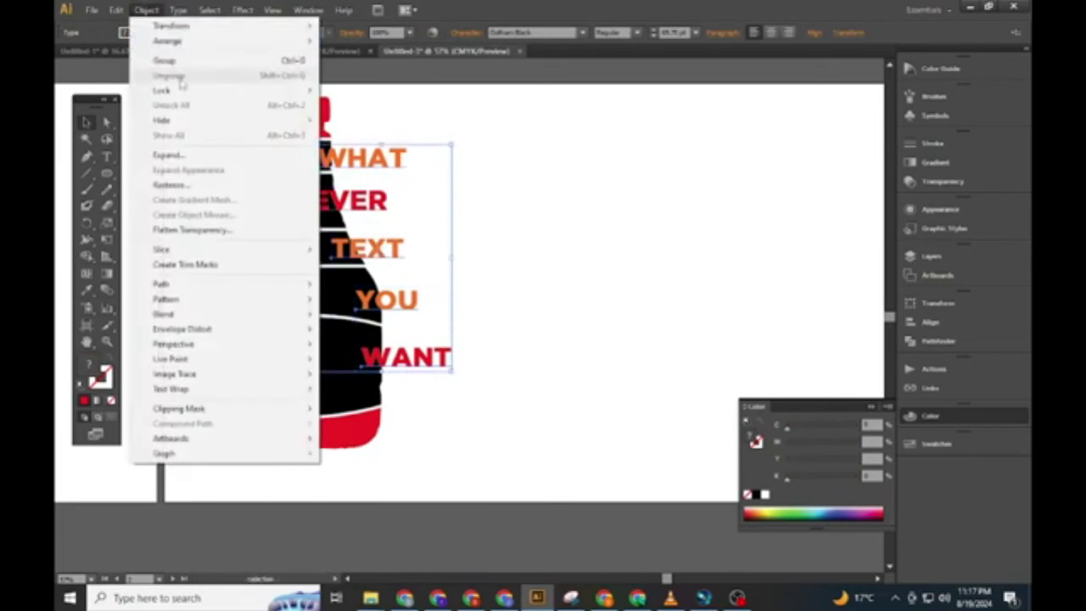
left_click(409, 85)
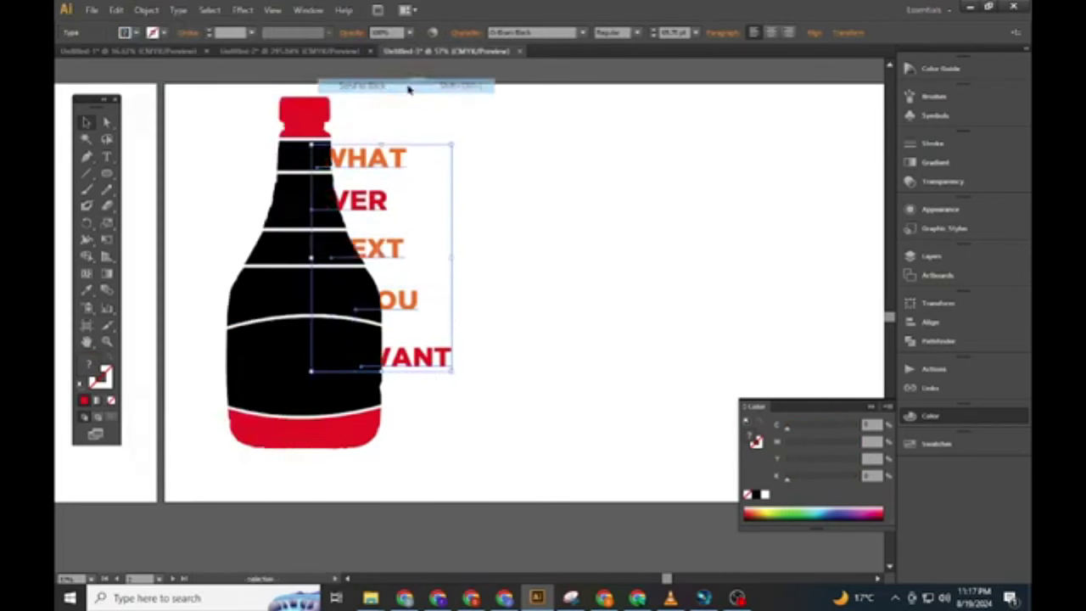
left_click(413, 165)
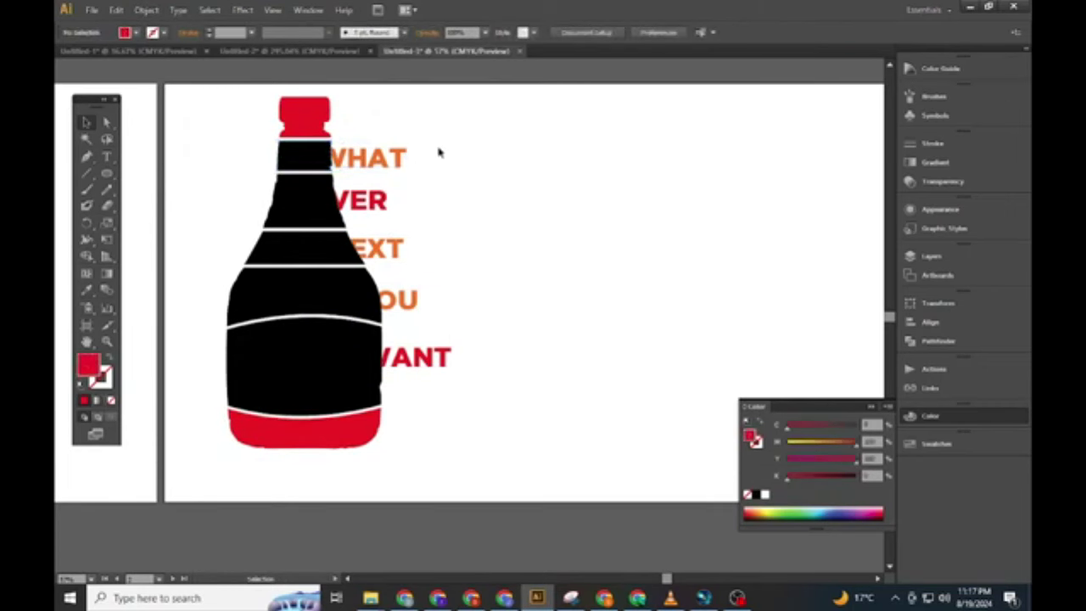
left_click(325, 164)
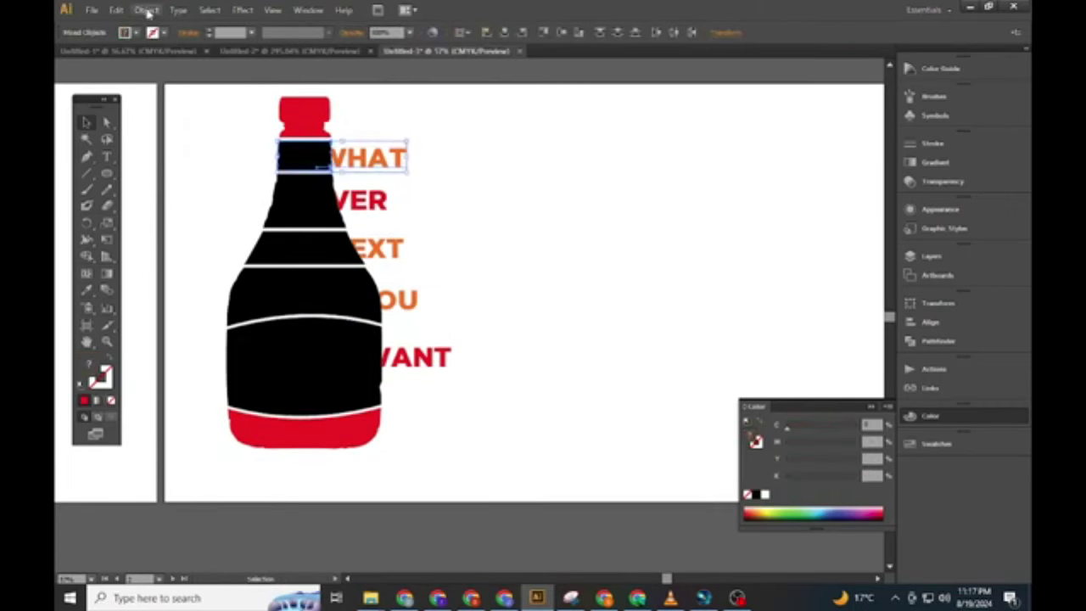
Step: Envelope-warp WHAT and EVER into their neck bands using Make with Top Object
left_click(117, 10)
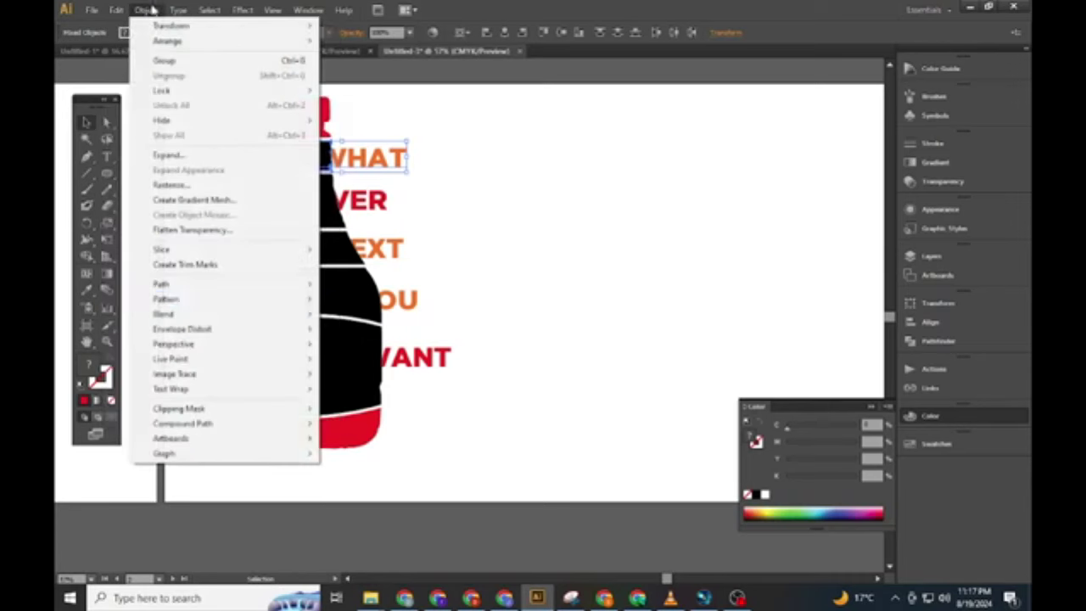
mouse_move(183, 329)
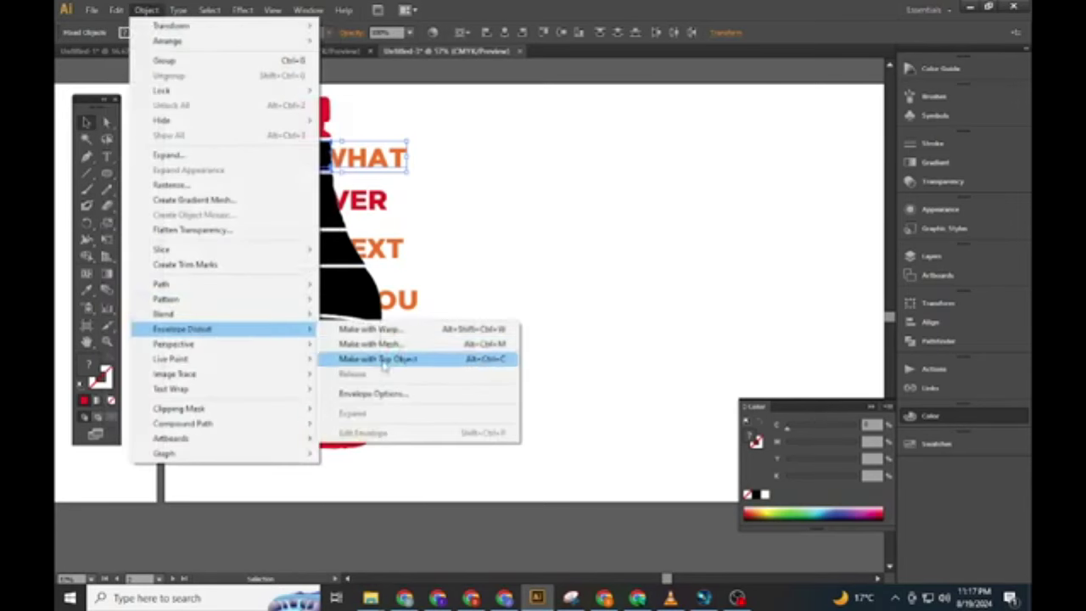
left_click(384, 359)
left_click(317, 204)
left_click(146, 10)
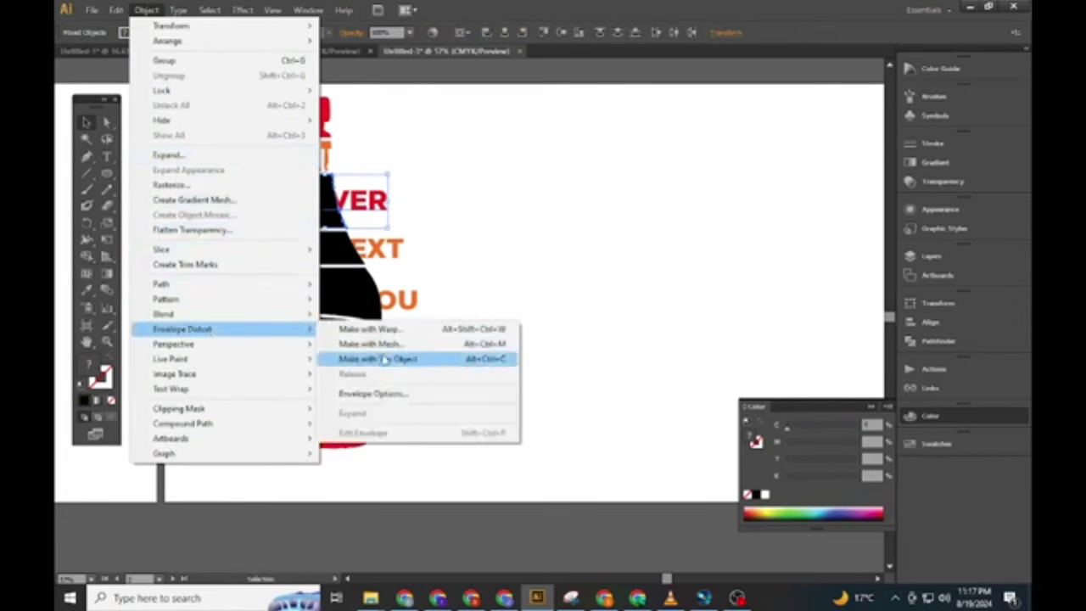
left_click(382, 359)
left_click(352, 263)
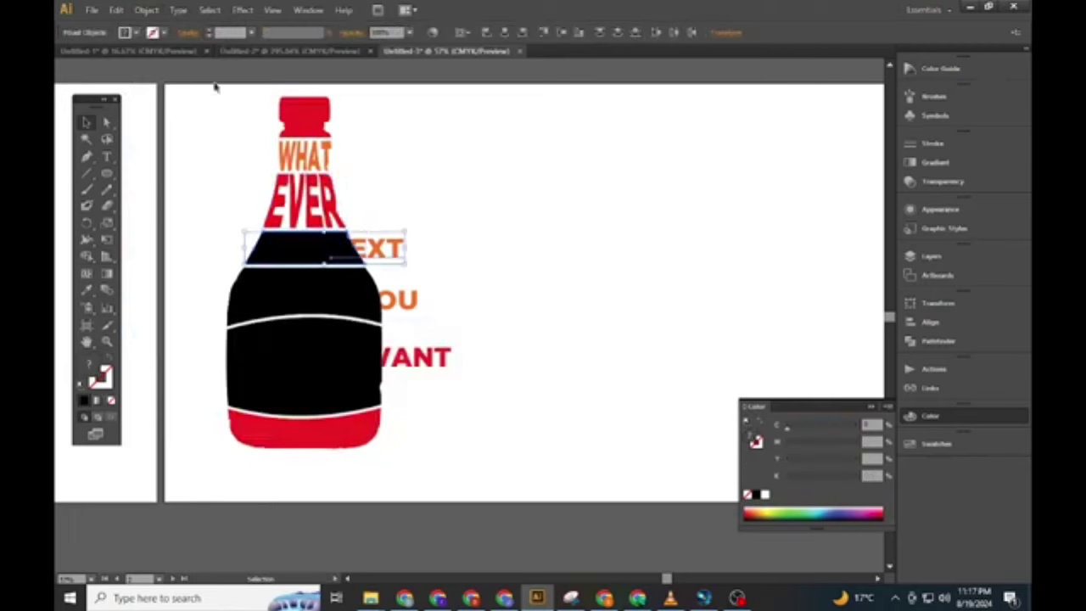
left_click(146, 9)
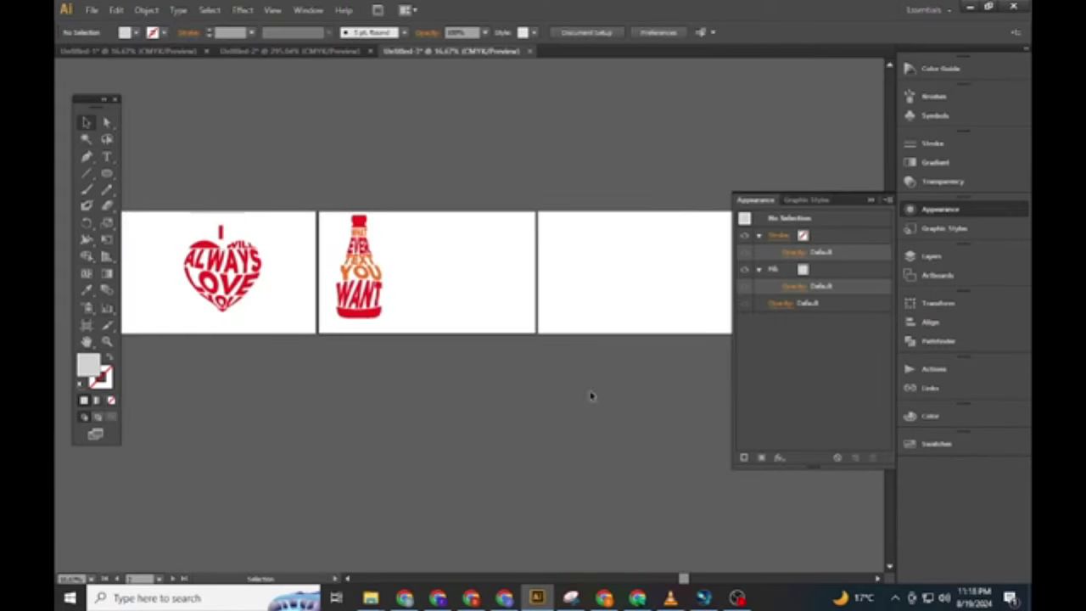
Step: Duplicate the text bottle to the right and zoom in on the copy
left_click_drag(333, 193, 407, 335)
left_click_drag(369, 285, 455, 299)
left_click(467, 331)
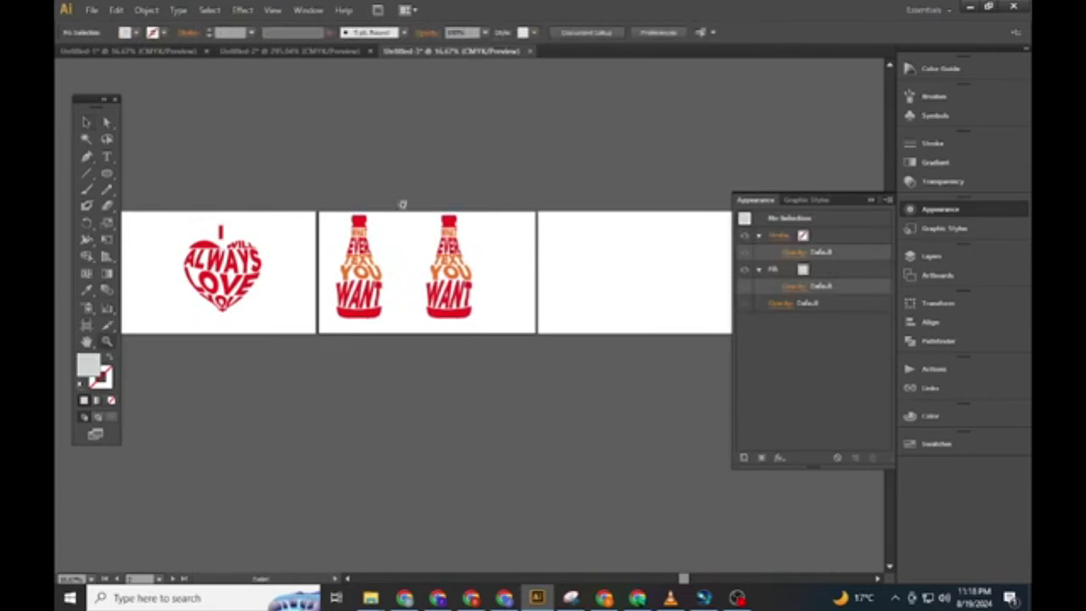
left_click_drag(402, 218, 499, 314)
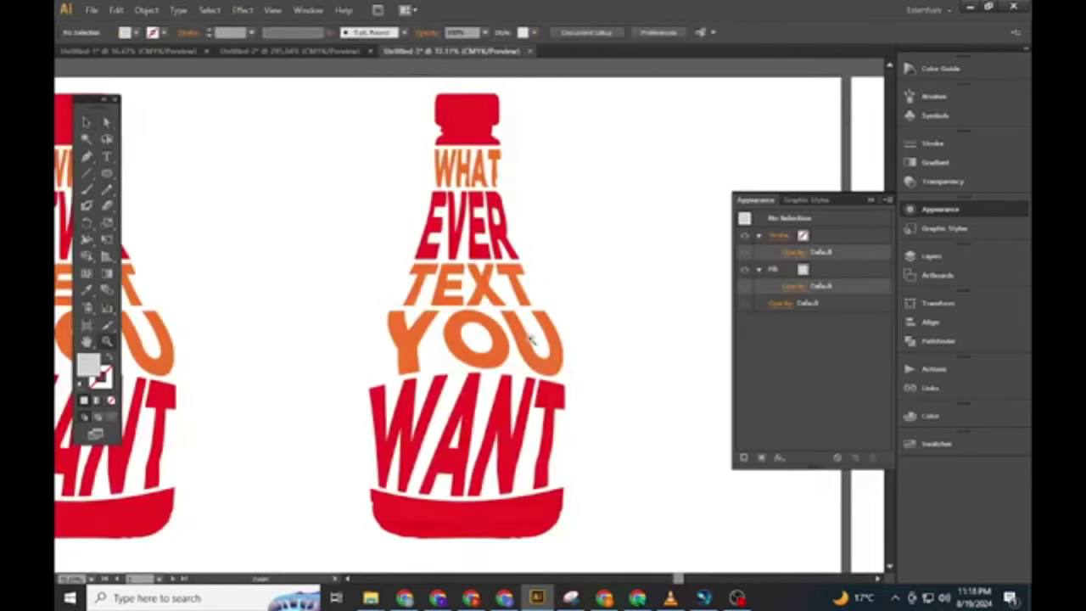
left_click(107, 157)
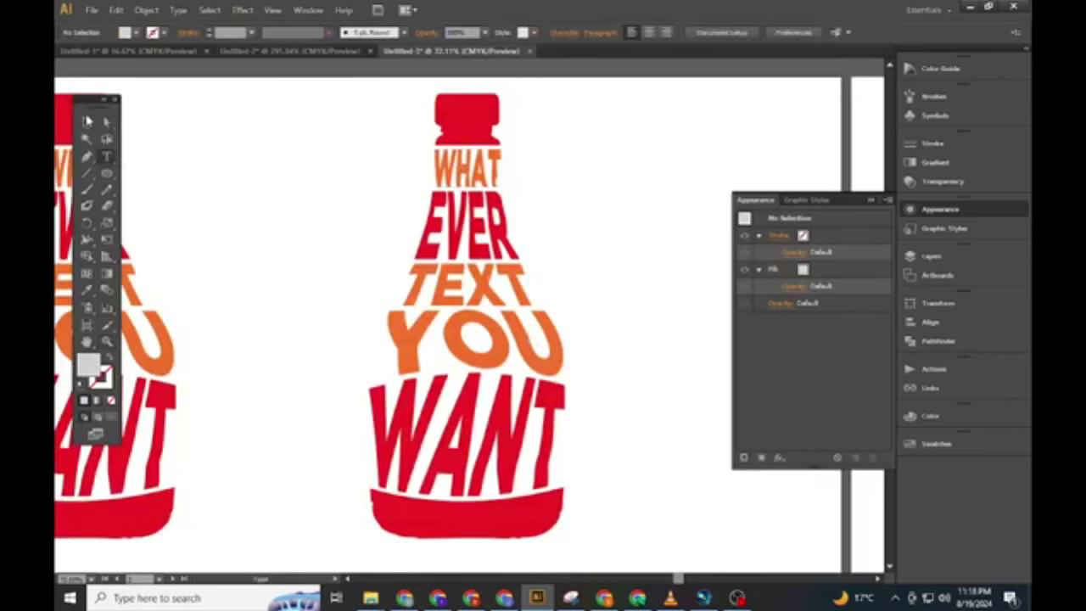
left_click(88, 121)
Step: Change the copy's top envelope word from WHAT to YOUR
double_click(465, 168)
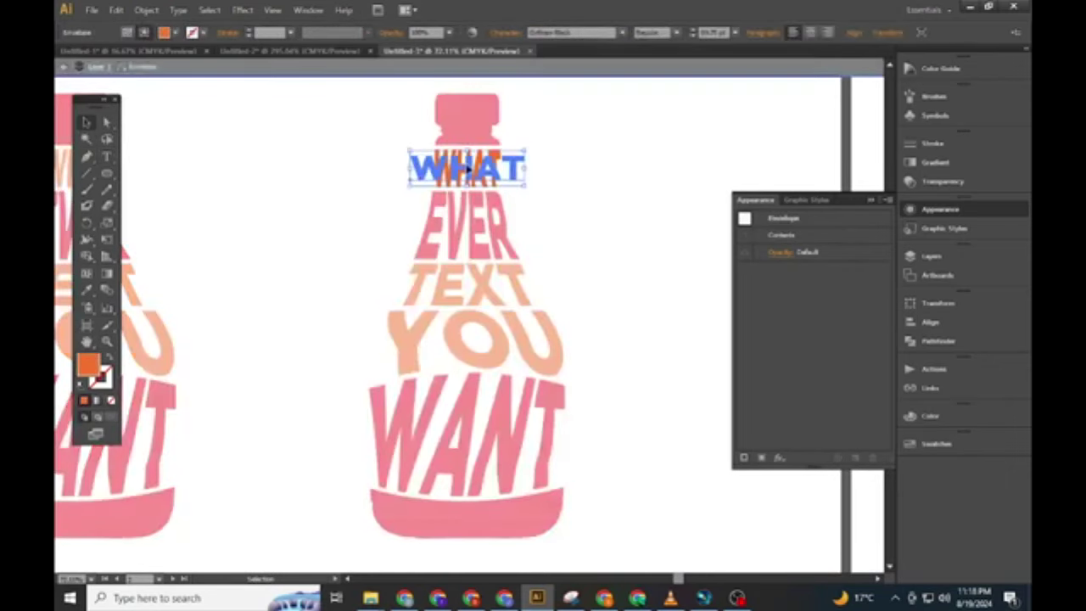
double_click(467, 169)
key("ctrl+a")
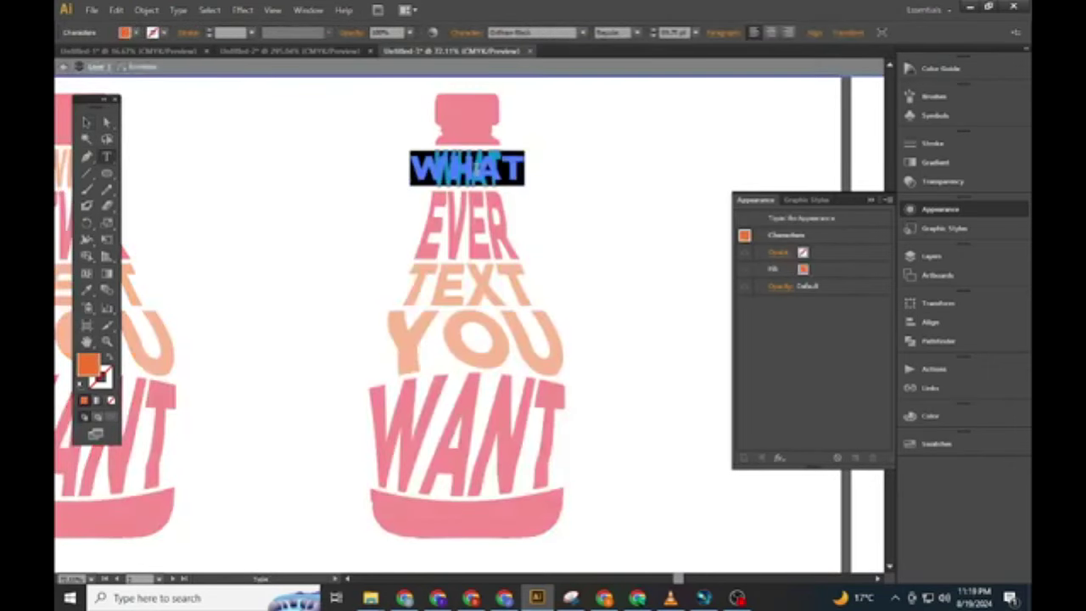
type("your")
key("BackSpace")
key("BackSpace")
key("BackSpace")
key("BackSpace")
type("yo")
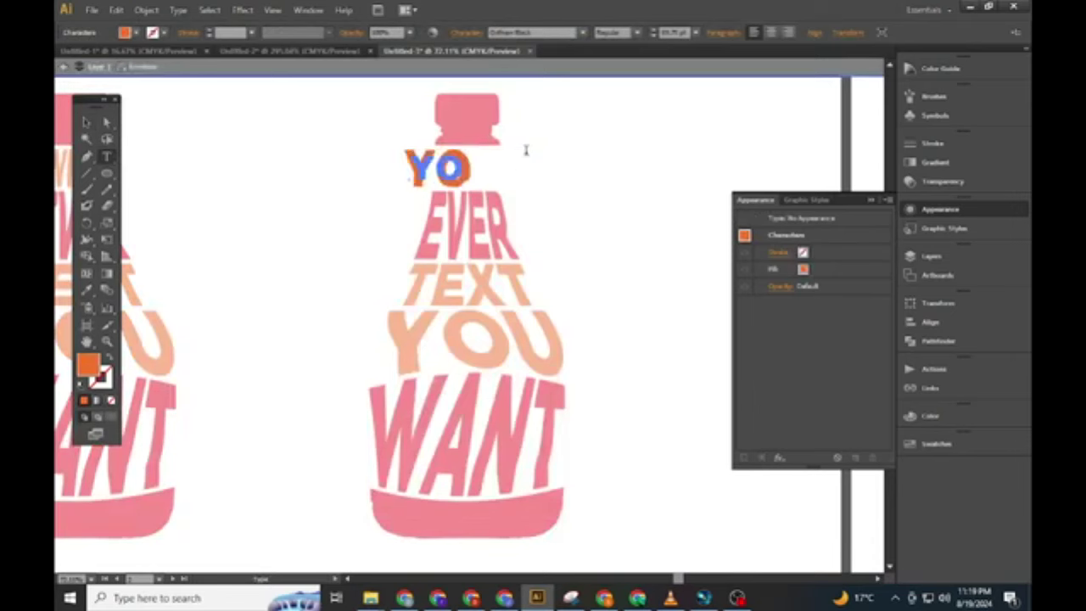
type("ur")
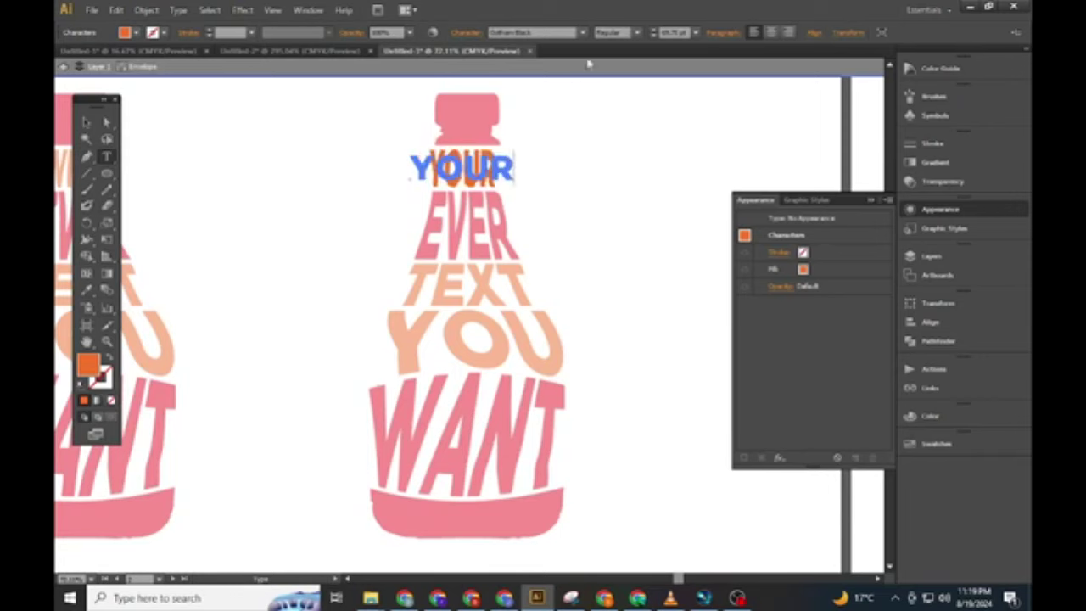
key("Escape")
Step: Open the EVER envelope's text for editing
left_click(87, 122)
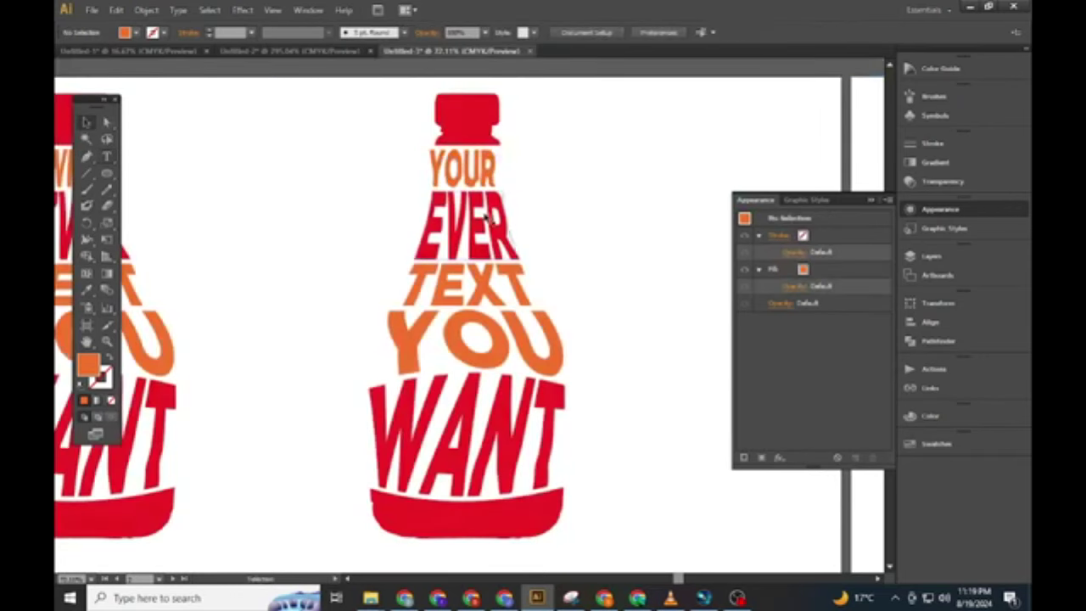
double_click(471, 225)
double_click(472, 228)
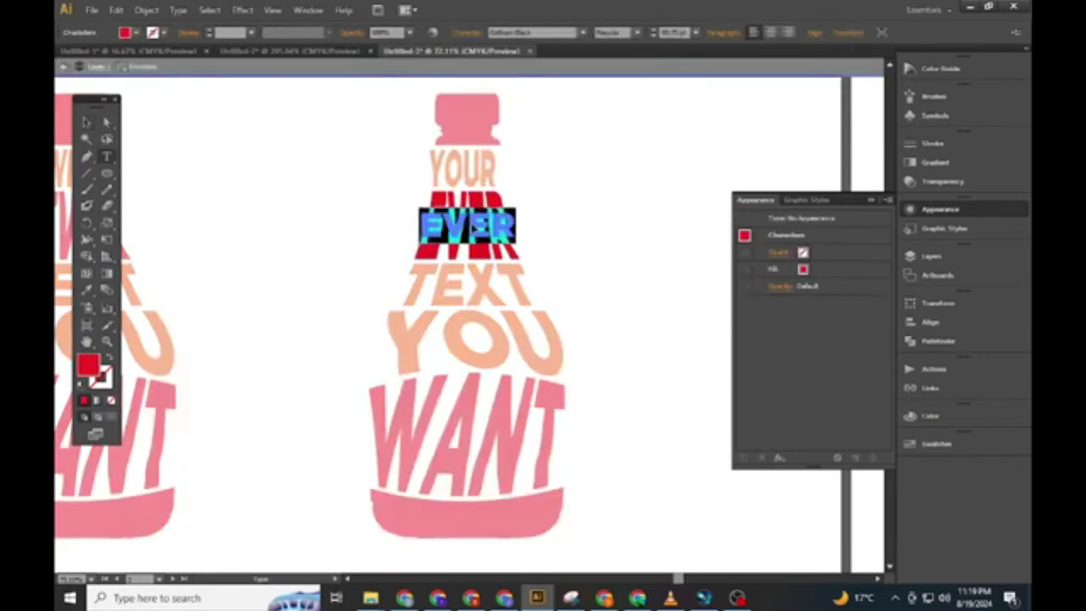